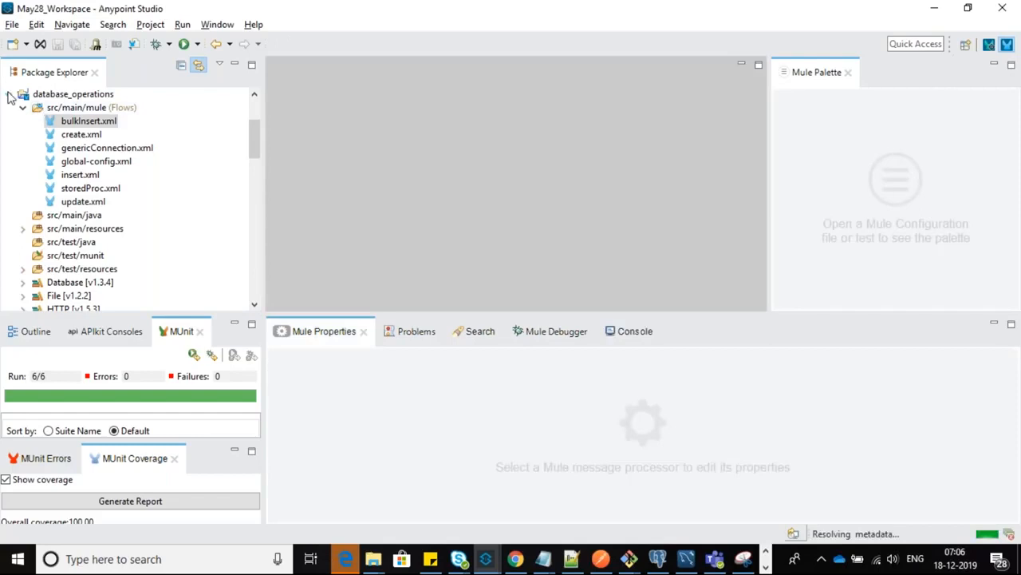
# Switch to Notepad++ and add the line "java , classpath" under the Q's heading in the new 52 file.
pyautogui.moveTo(254, 163); pyautogui.dragTo(257, 124)
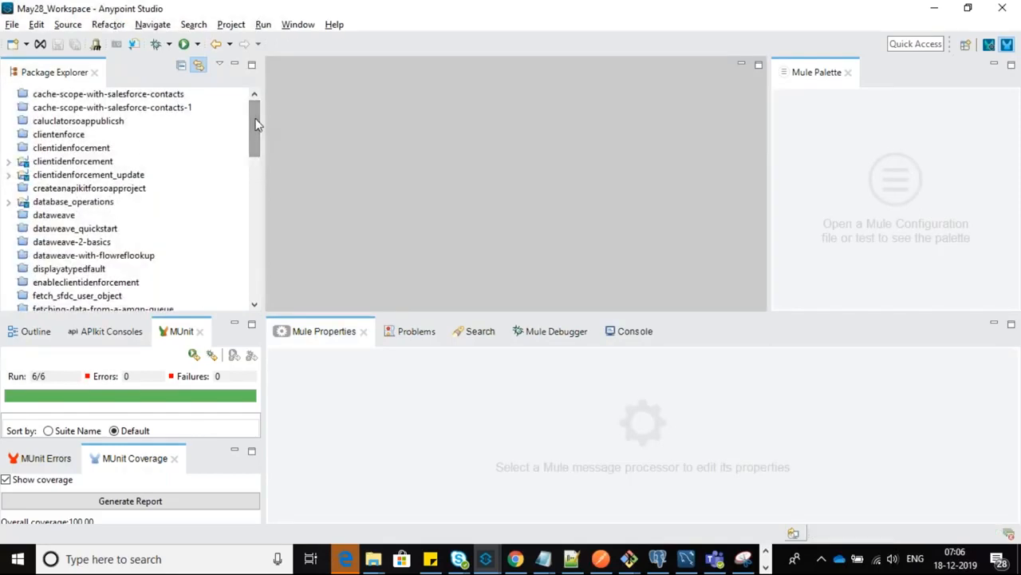
pyautogui.click(572, 549)
pyautogui.press('Return')
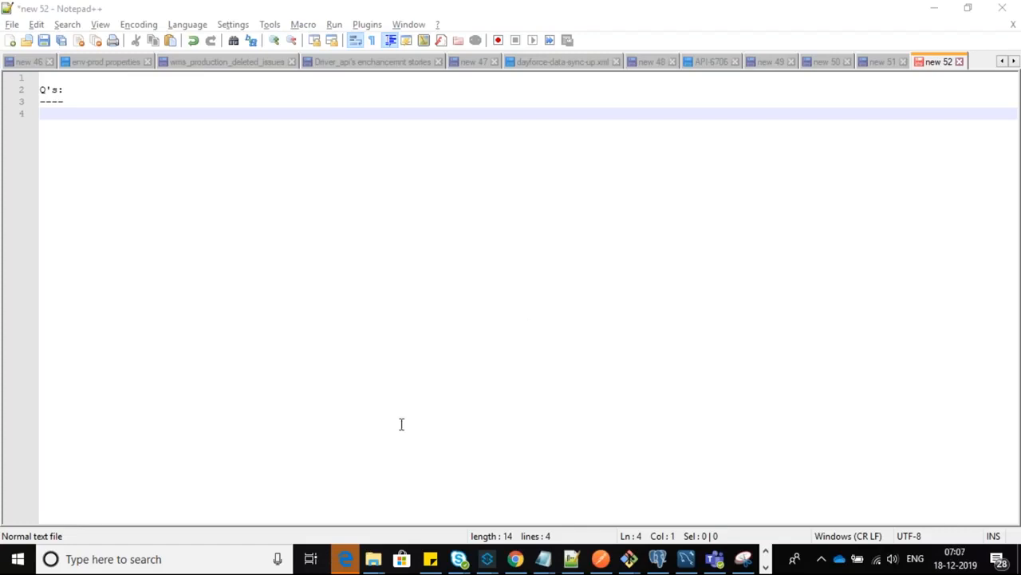
pyautogui.click(139, 140)
pyautogui.write('jav')
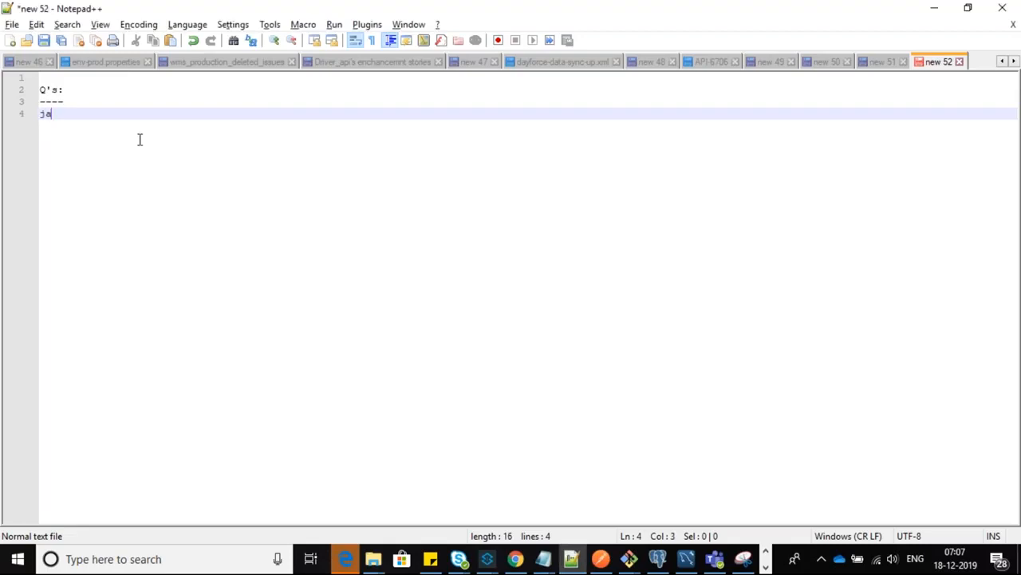
pyautogui.press('BackSpace')
pyautogui.press('BackSpace')
pyautogui.write('va')
pyautogui.press('BackSpace')
pyautogui.press('BackSpace')
pyautogui.write('ava , classpath')
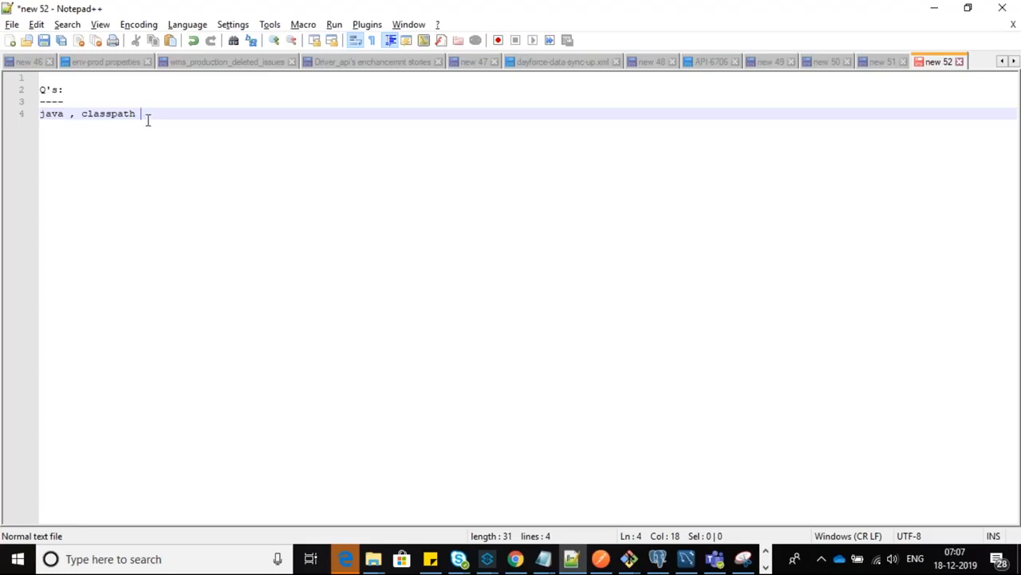
# Add the line "anypointstudio" and an indented line ".ini file jre location" below the java classpath line.
pyautogui.press('Return')
pyautogui.write('any')
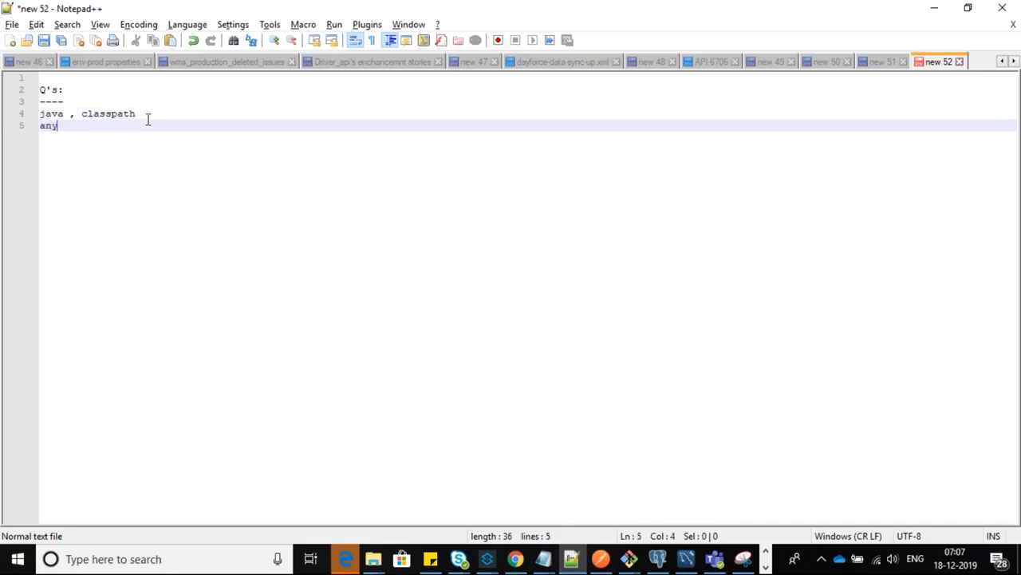
pyautogui.write('pointstudio')
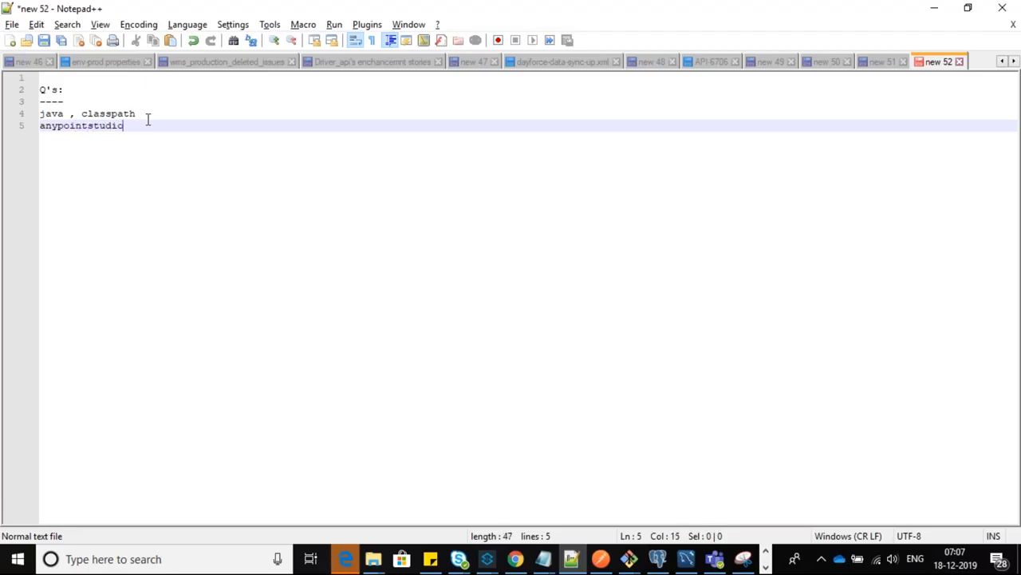
pyautogui.press('Return')
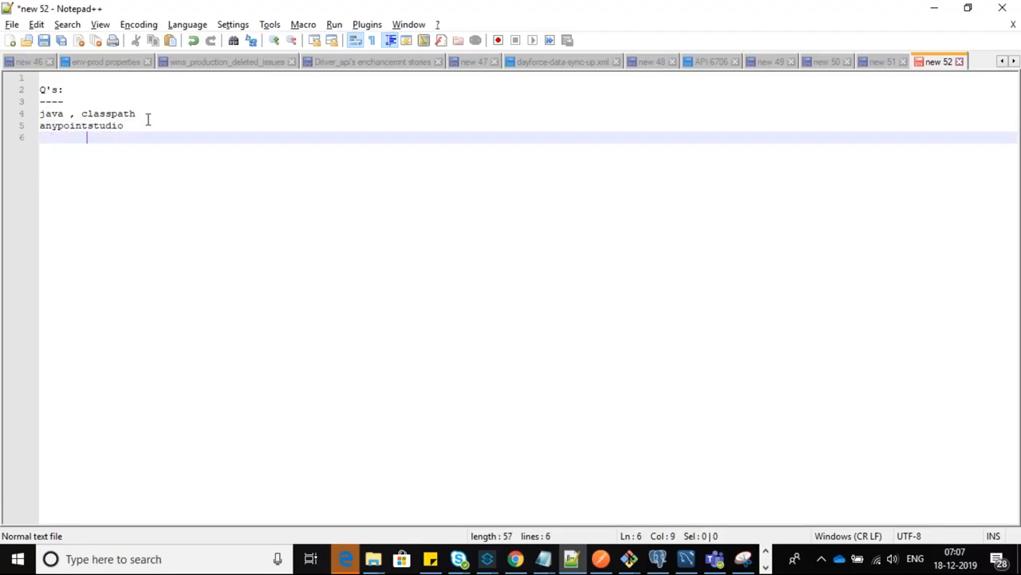
pyautogui.write('.ini file ja')
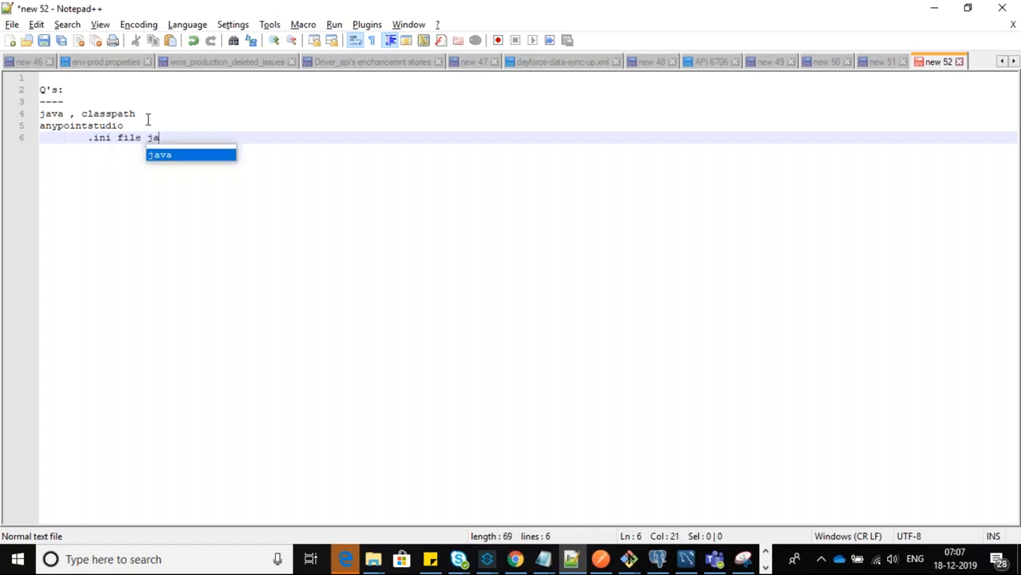
pyautogui.press('BackSpace')
pyautogui.write('re location')
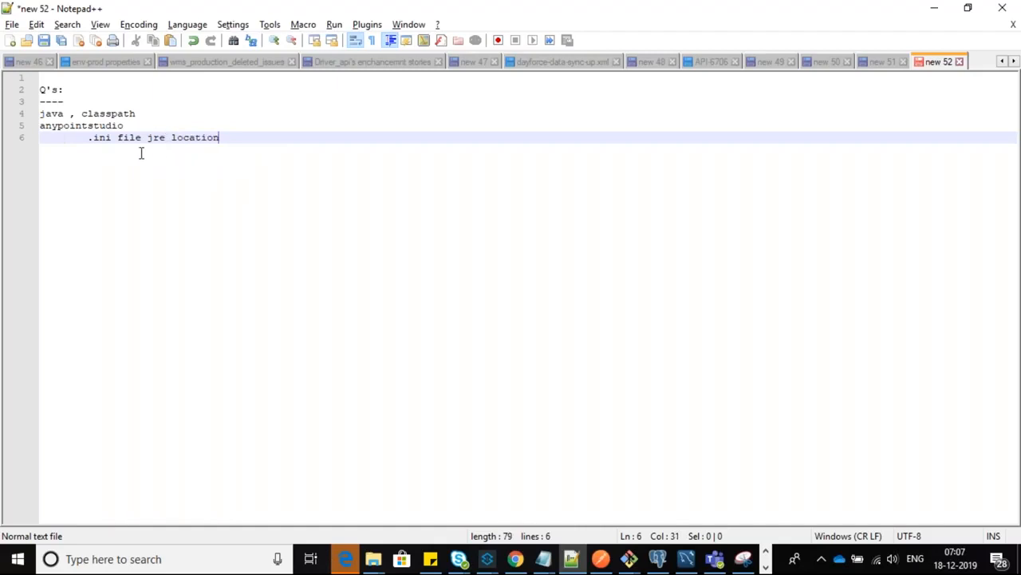
# Append a dash after "java , classpath" in the notes.
pyautogui.doubleClick(65, 124)
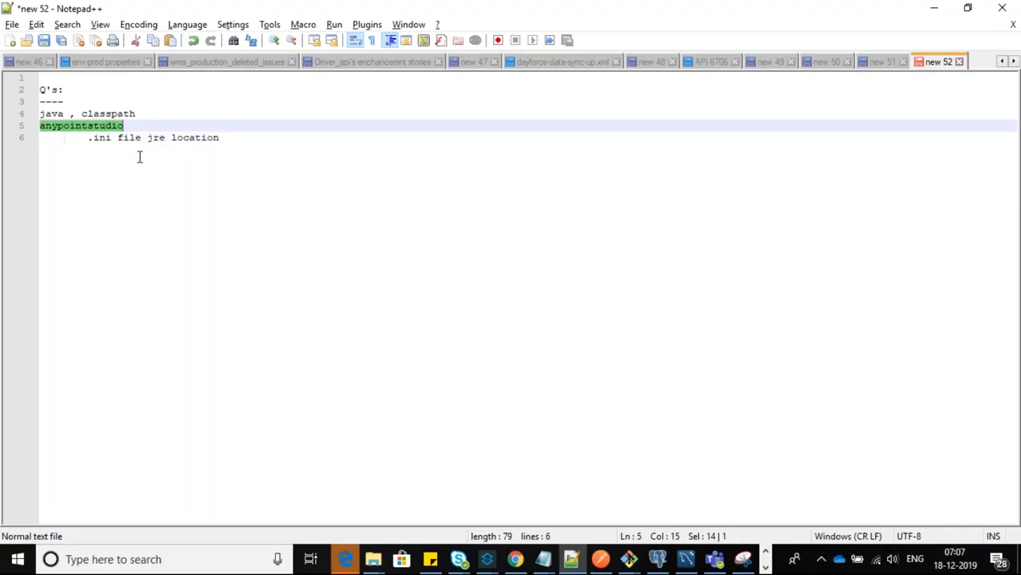
pyautogui.click(159, 114)
pyautogui.write('-')
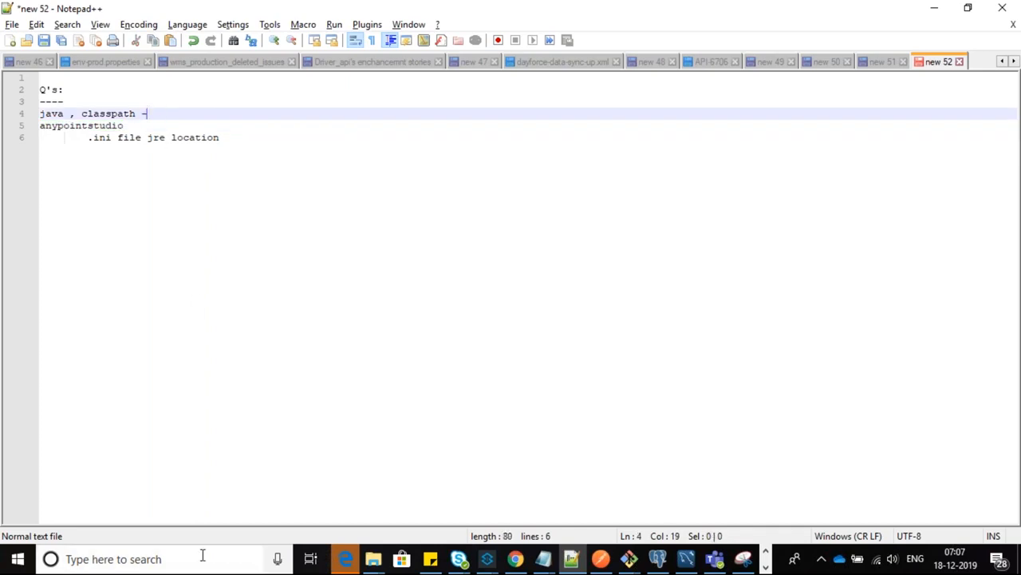
# Switch to File Explorer and open the Java folder in Program Files on drive C to check the installed JDK and JRE folders.
pyautogui.moveTo(380, 562)
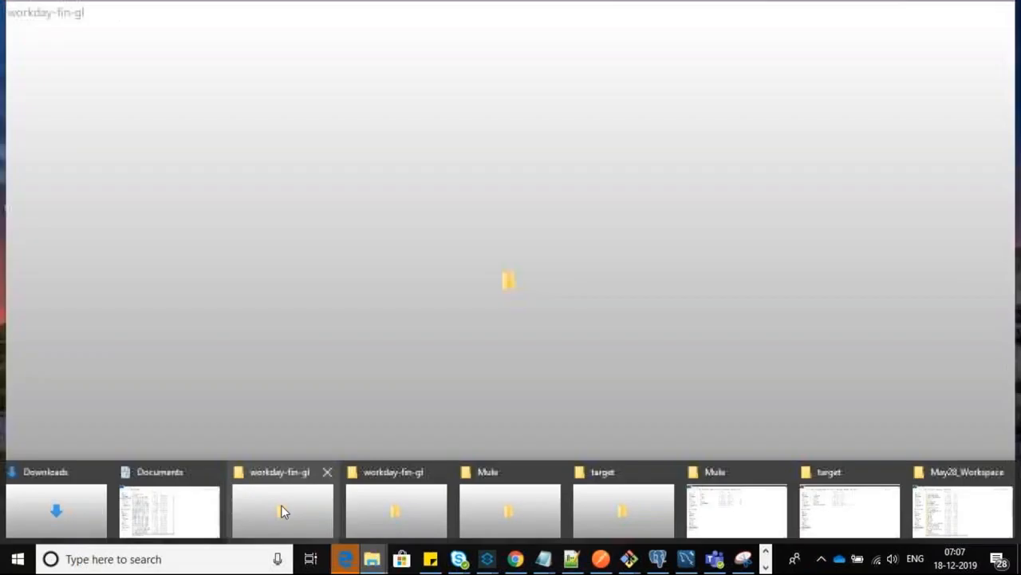
pyautogui.click(276, 503)
pyautogui.click(89, 419)
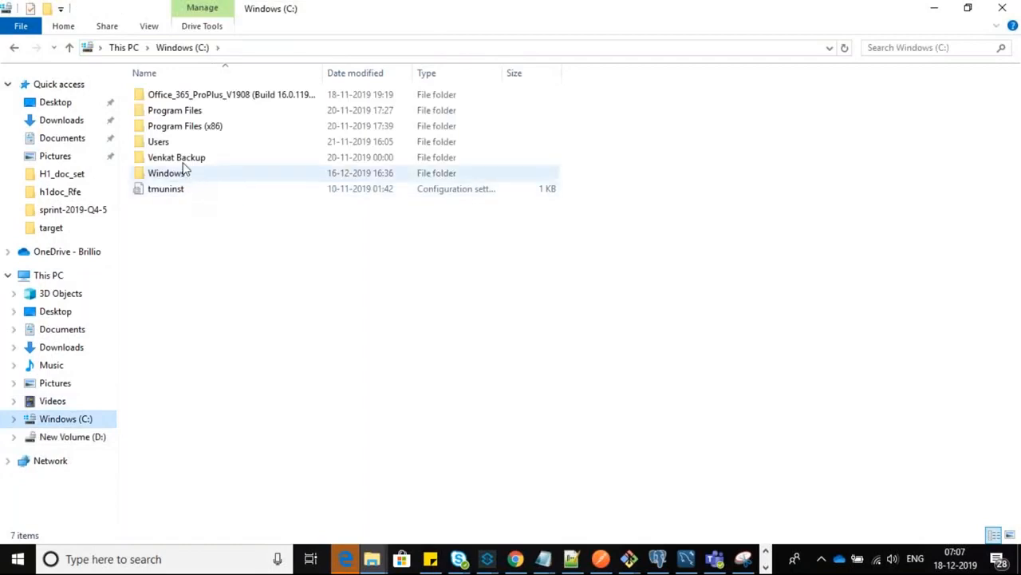
pyautogui.doubleClick(172, 111)
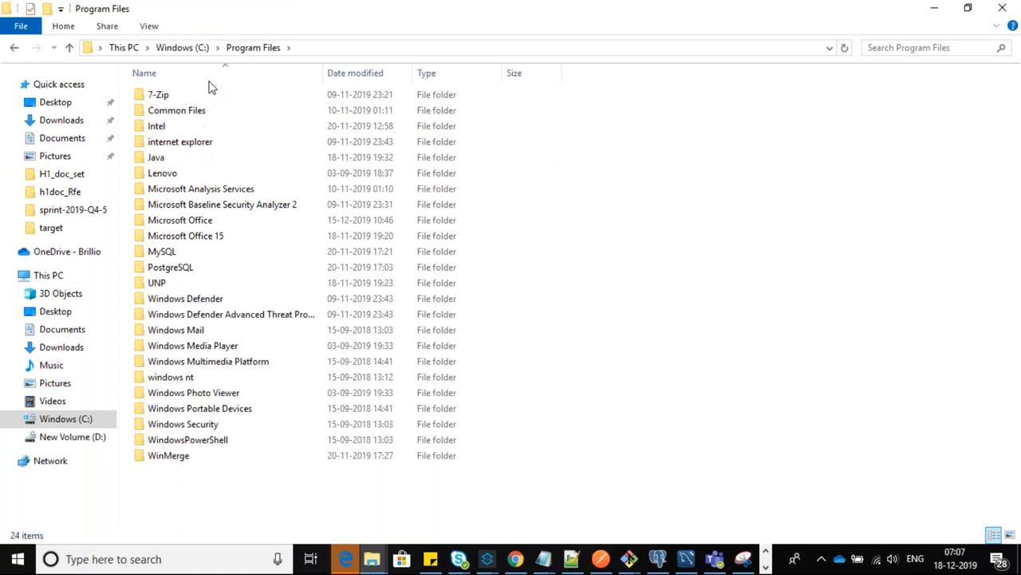
pyautogui.doubleClick(166, 160)
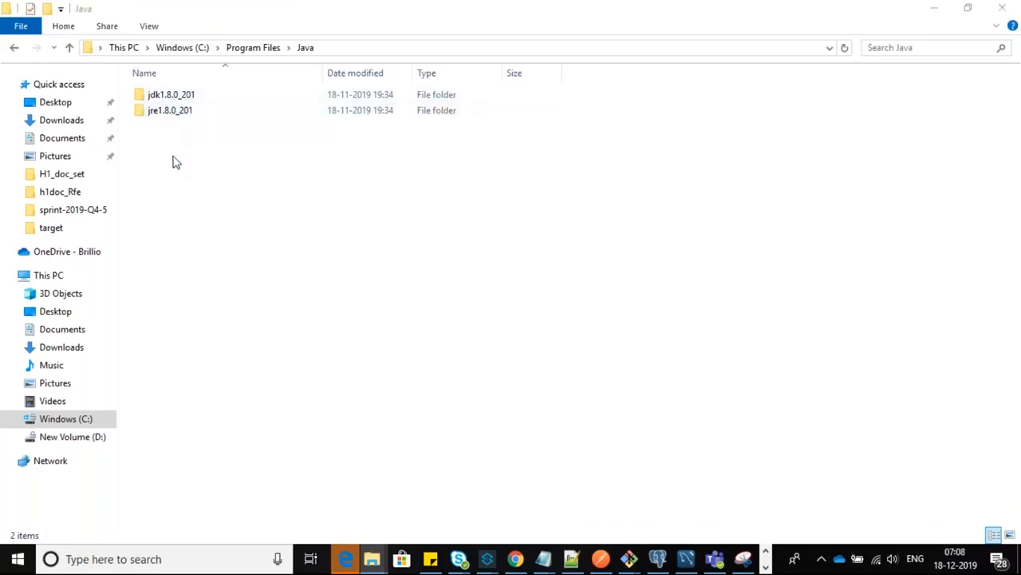
pyautogui.hotkey('alt', 'Tab')
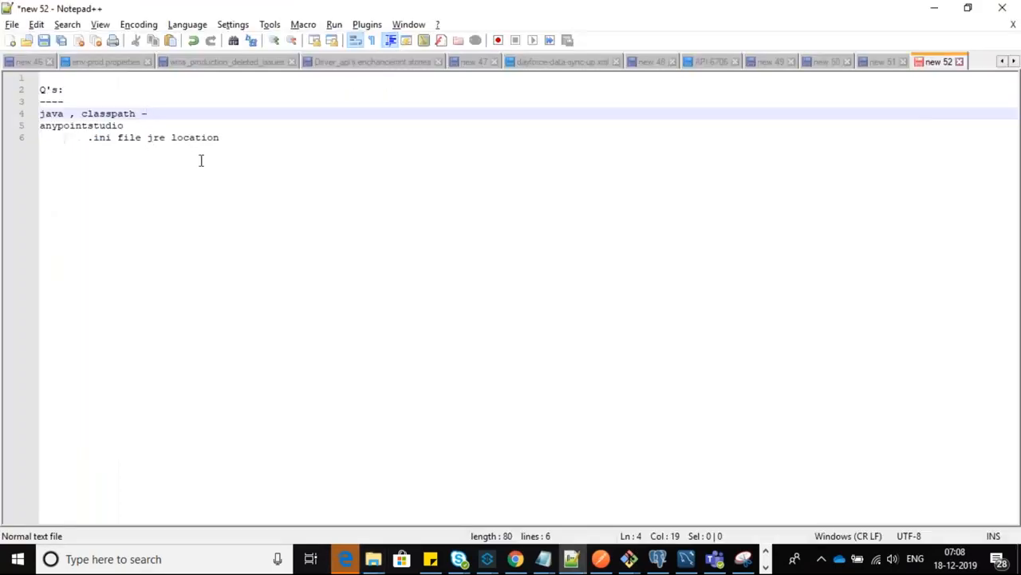
pyautogui.hotkey('alt', 'Tab')
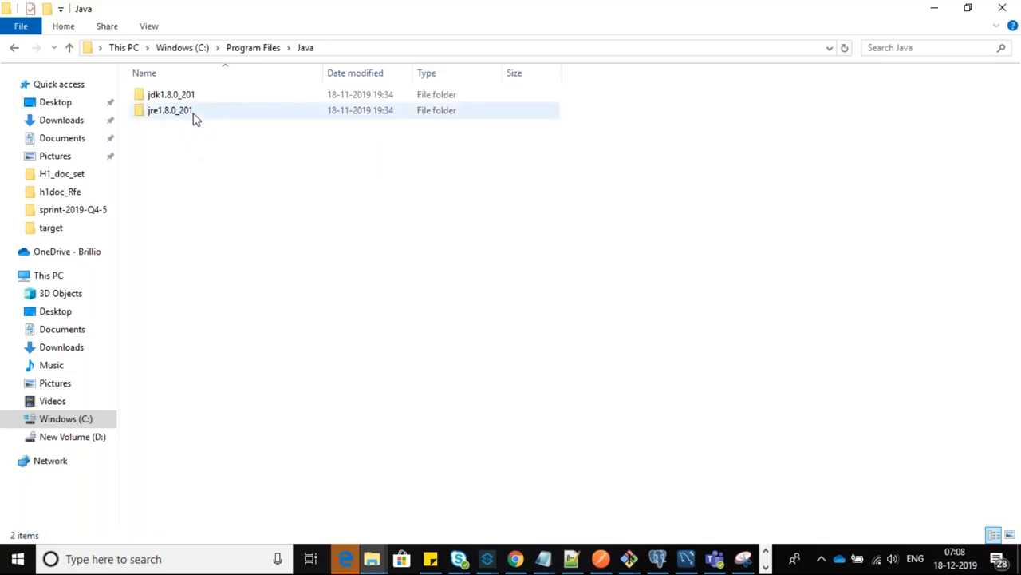
pyautogui.click(167, 111)
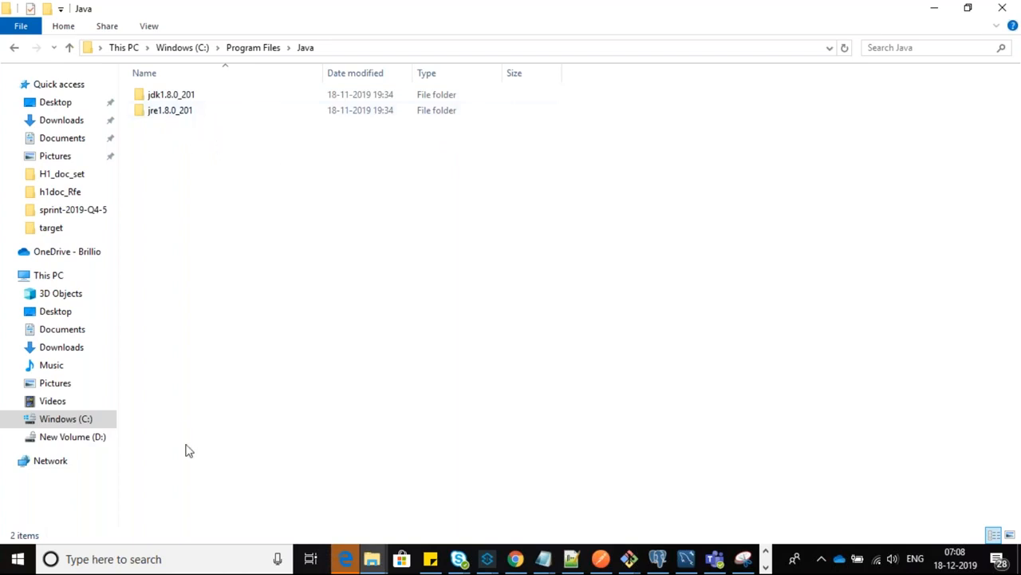
# Find This PC through the Windows search and open its properties.
pyautogui.click(143, 552)
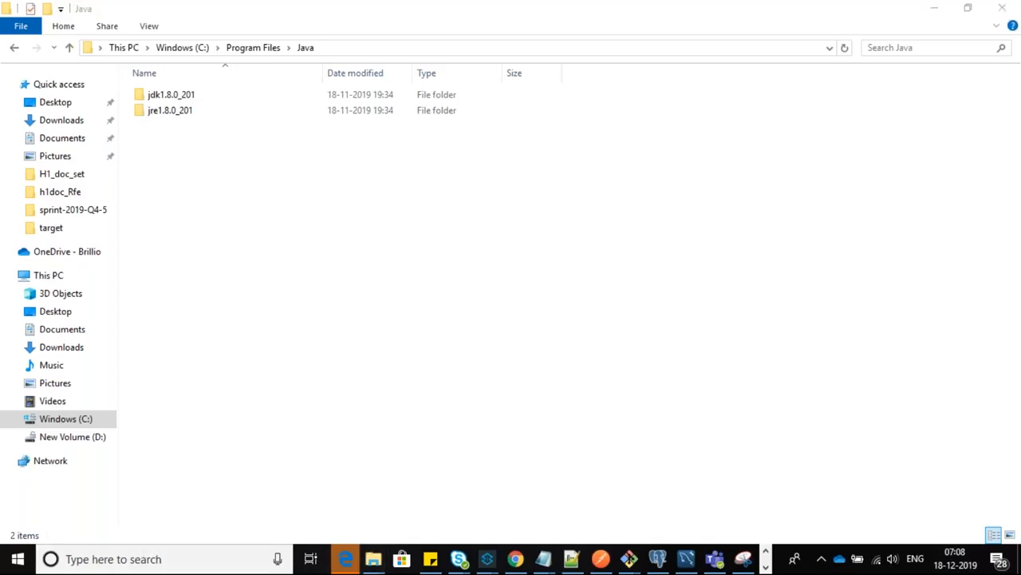
pyautogui.write('this')
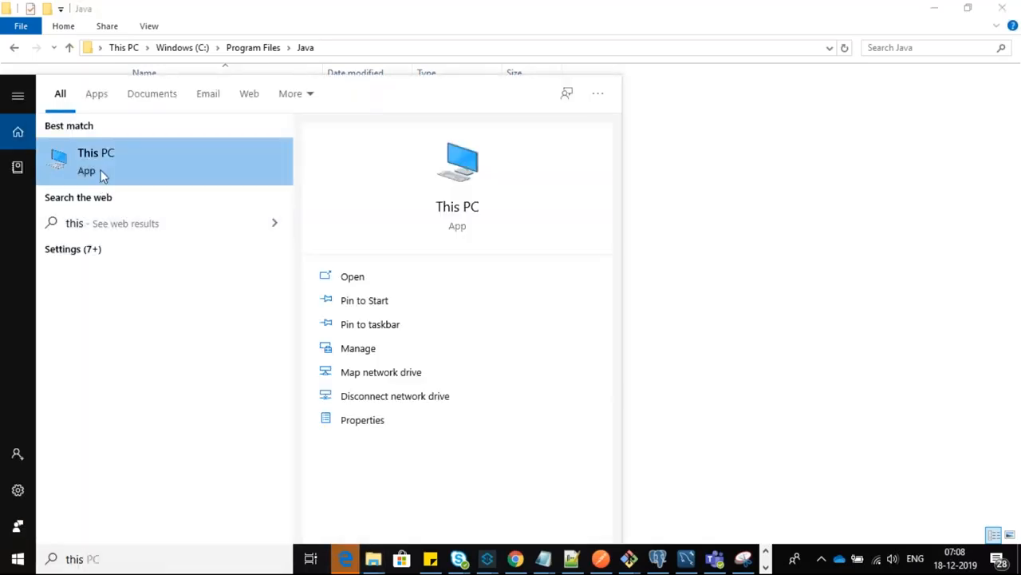
pyautogui.rightClick(102, 166)
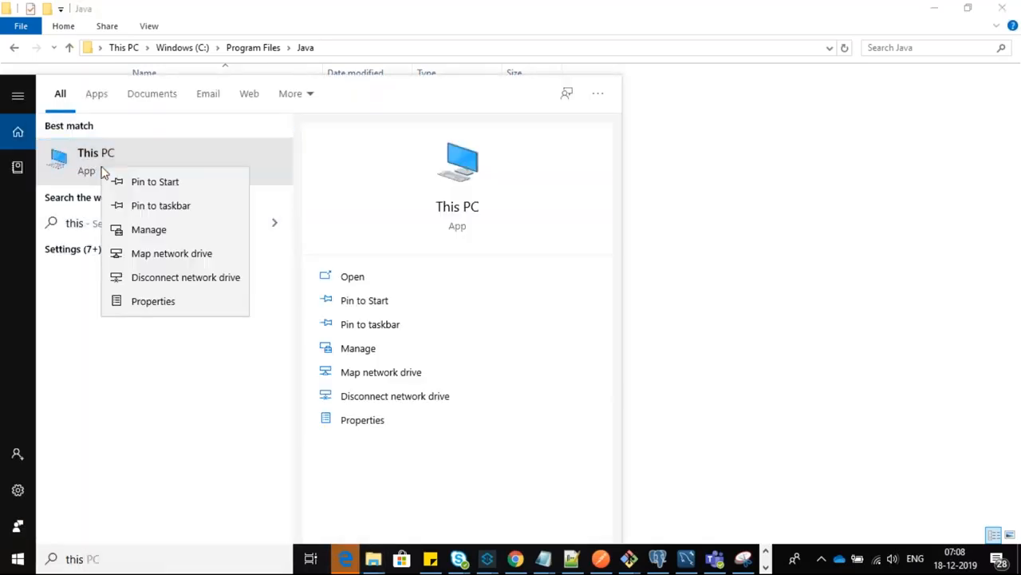
pyautogui.click(139, 301)
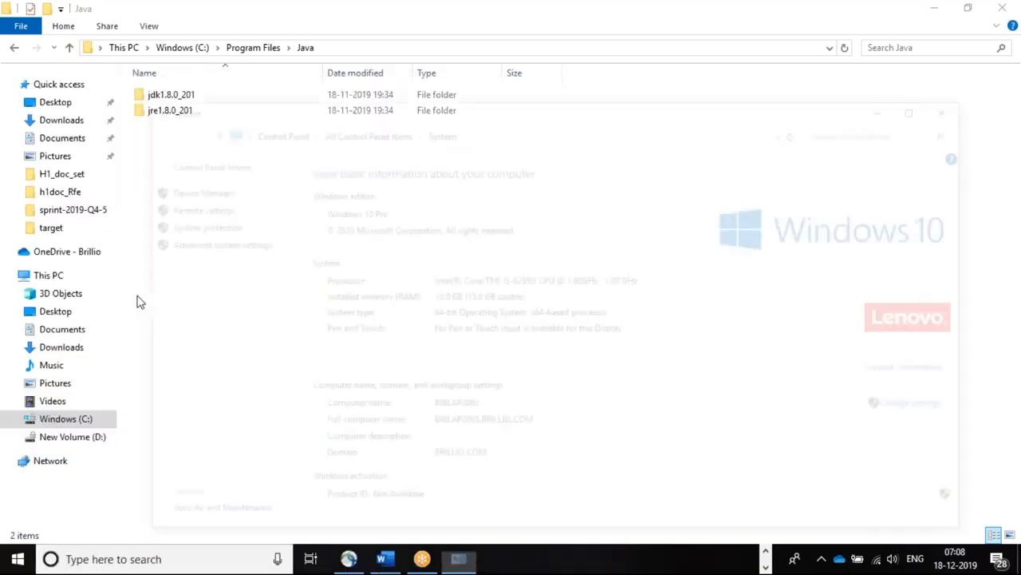
pyautogui.moveTo(487, 106); pyautogui.dragTo(469, 72)
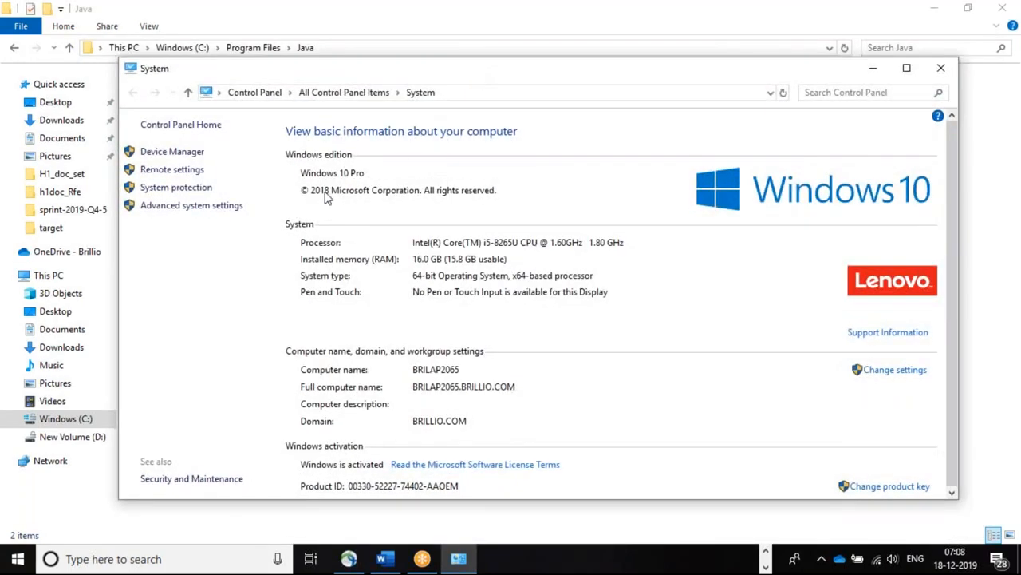
# Open the advanced system settings and bring up the environment variables.
pyautogui.click(179, 209)
pyautogui.moveTo(223, 36); pyautogui.dragTo(403, 64)
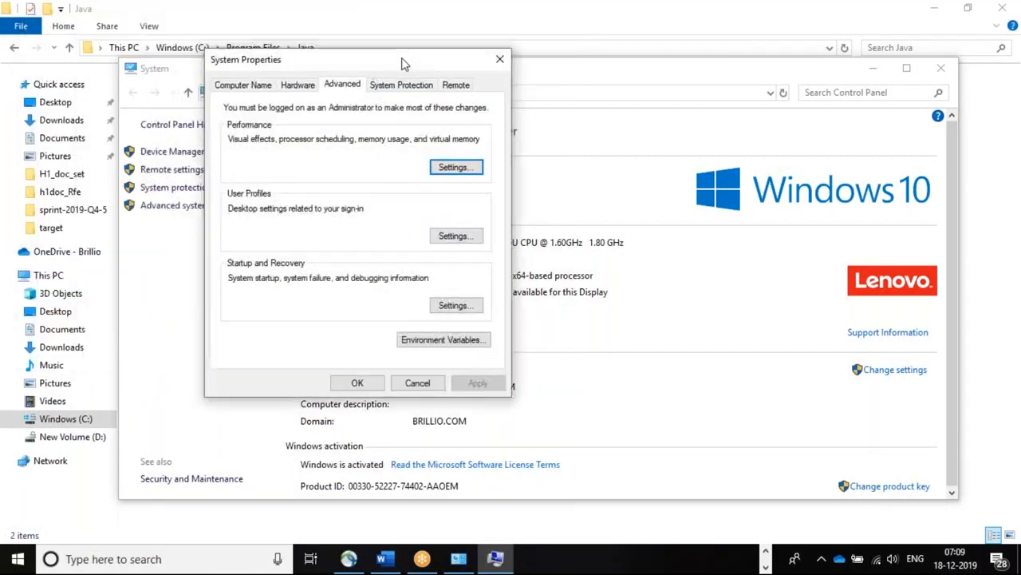
pyautogui.click(457, 340)
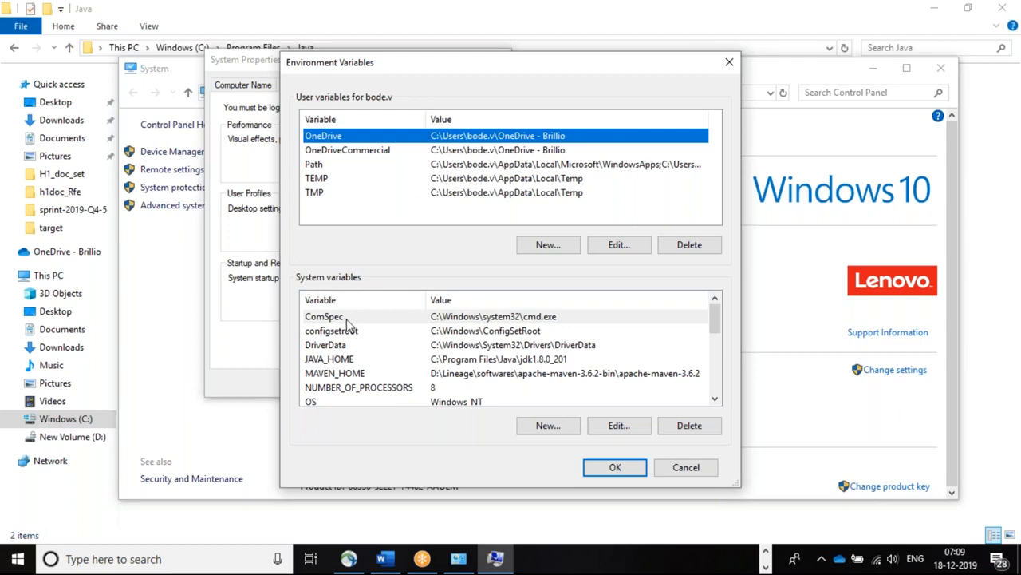
# Open the JAVA_HOME system variable and examine its name and value.
pyautogui.doubleClick(482, 365)
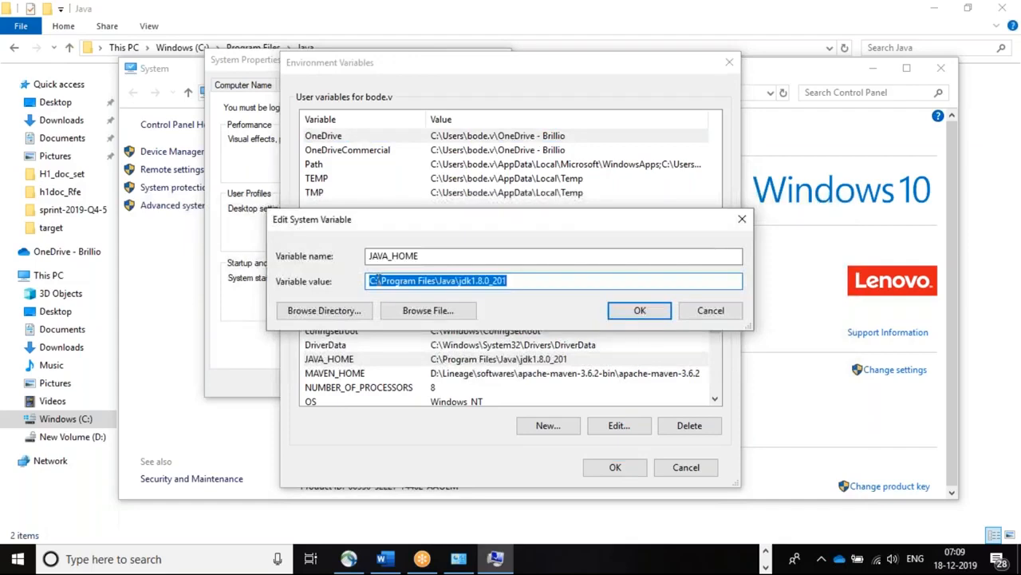
pyautogui.click(447, 257)
pyautogui.moveTo(447, 257); pyautogui.dragTo(373, 256)
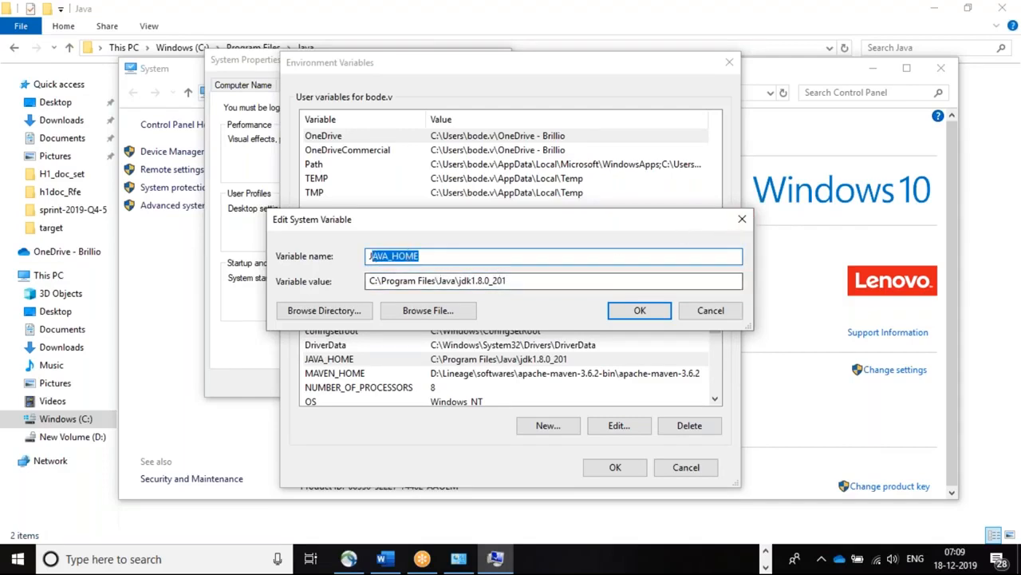
pyautogui.click(449, 259)
pyautogui.moveTo(450, 259); pyautogui.dragTo(365, 256)
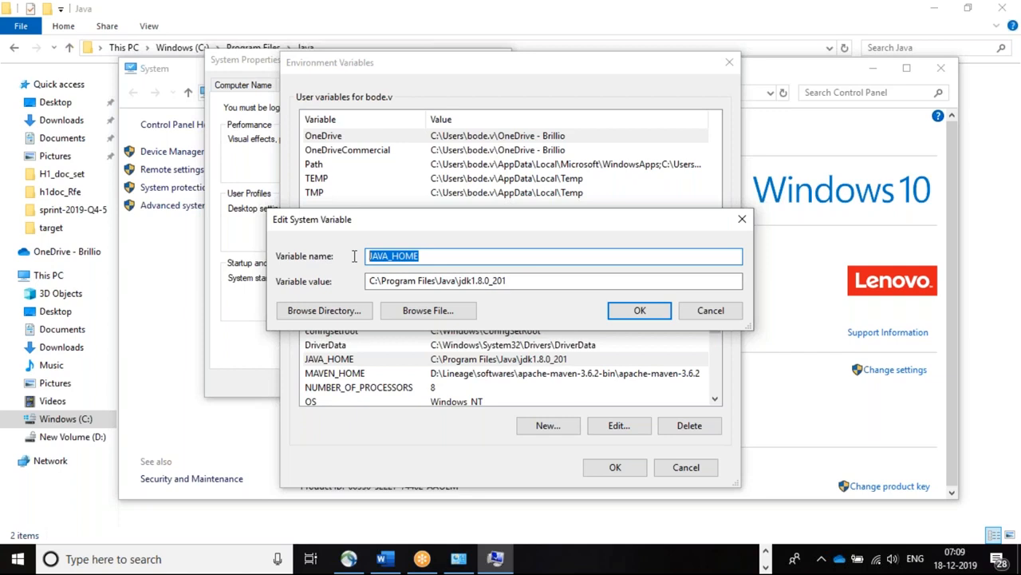
pyautogui.moveTo(529, 278); pyautogui.dragTo(366, 284)
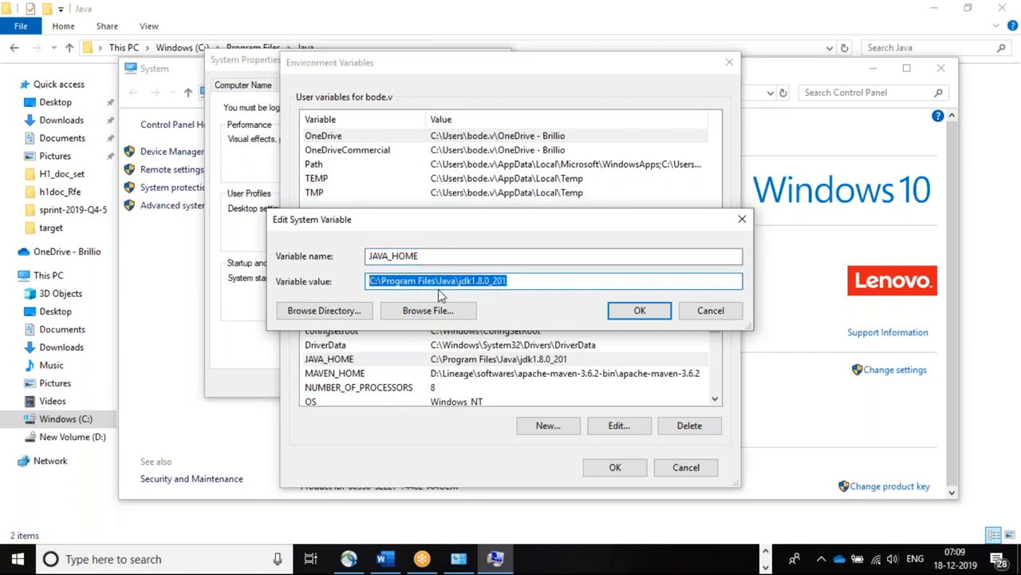
# Open the jdk1.8.0_201 folder in File Explorer and copy its full path.
pyautogui.hotkey('alt', 'Tab')
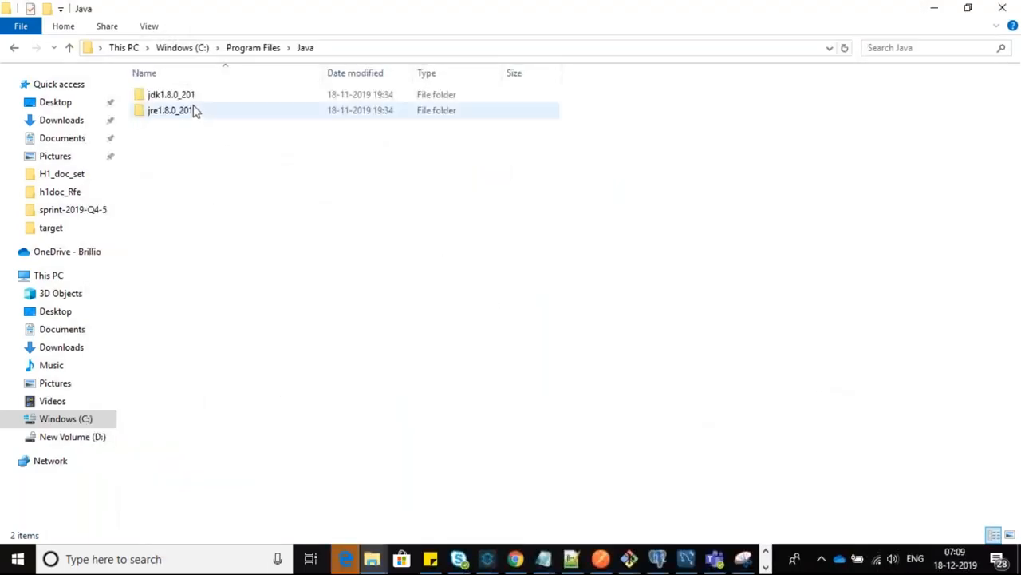
pyautogui.doubleClick(196, 99)
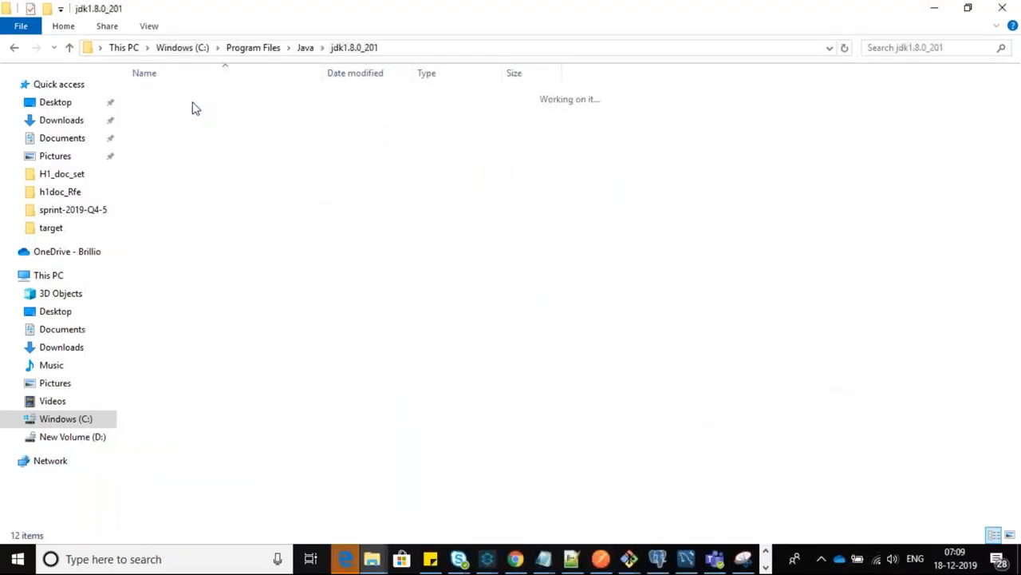
pyautogui.click(465, 51)
pyautogui.hotkey('ctrl', 'c')
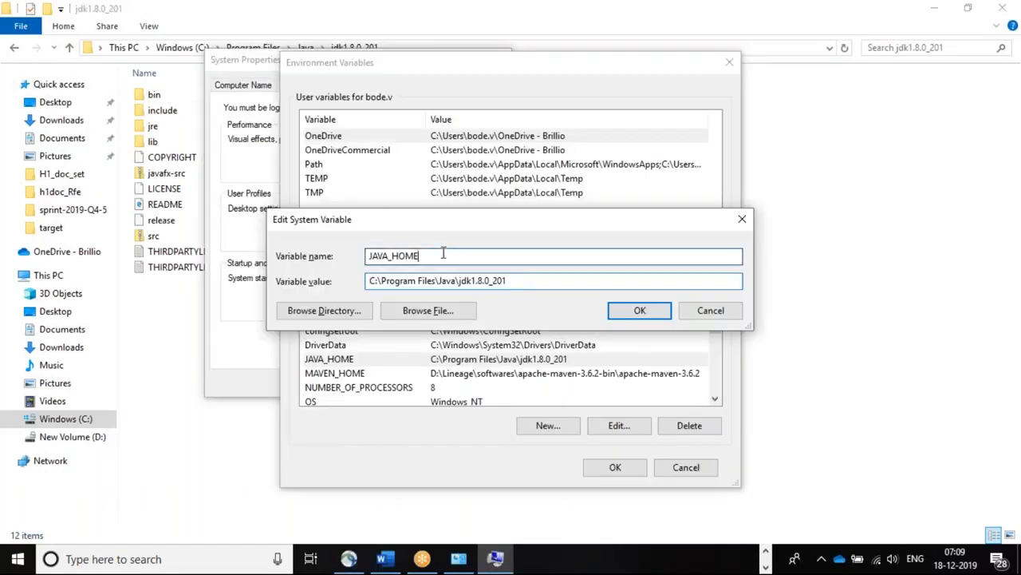
# Close the JAVA_HOME variable and draft a new system variable with the copied JDK path as its value, discarding the draft.
pyautogui.doubleClick(443, 254)
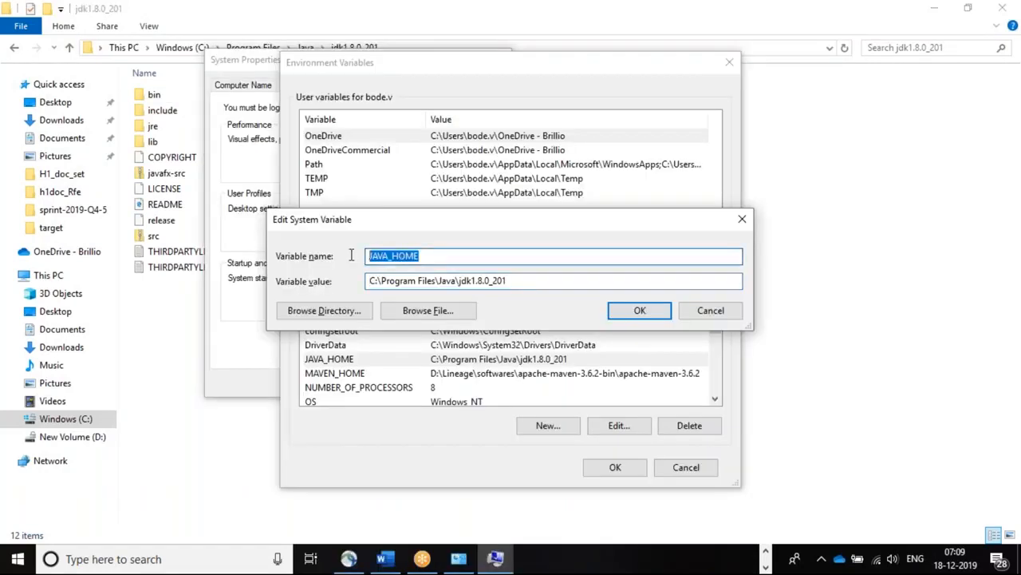
pyautogui.click(742, 219)
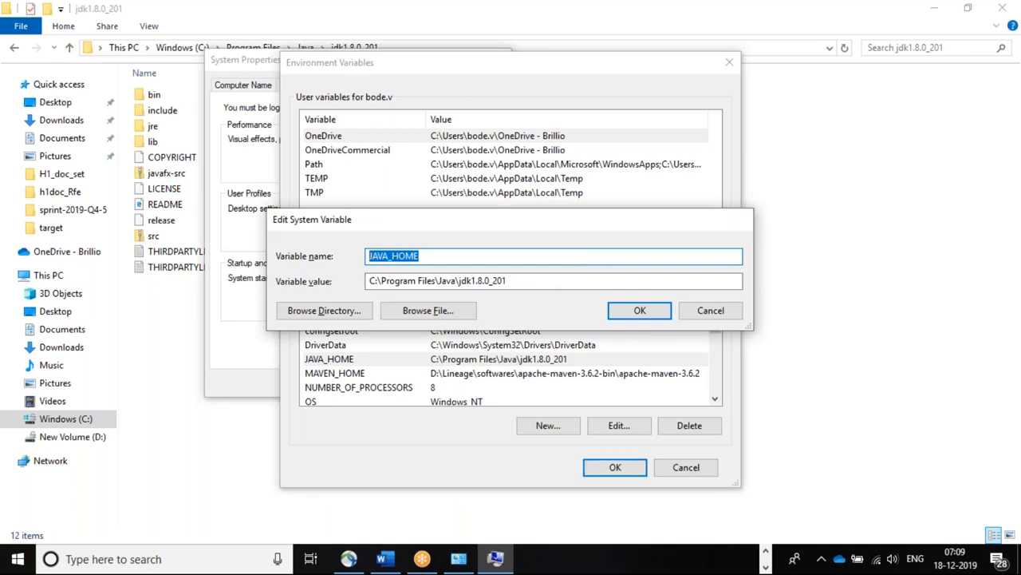
pyautogui.click(546, 426)
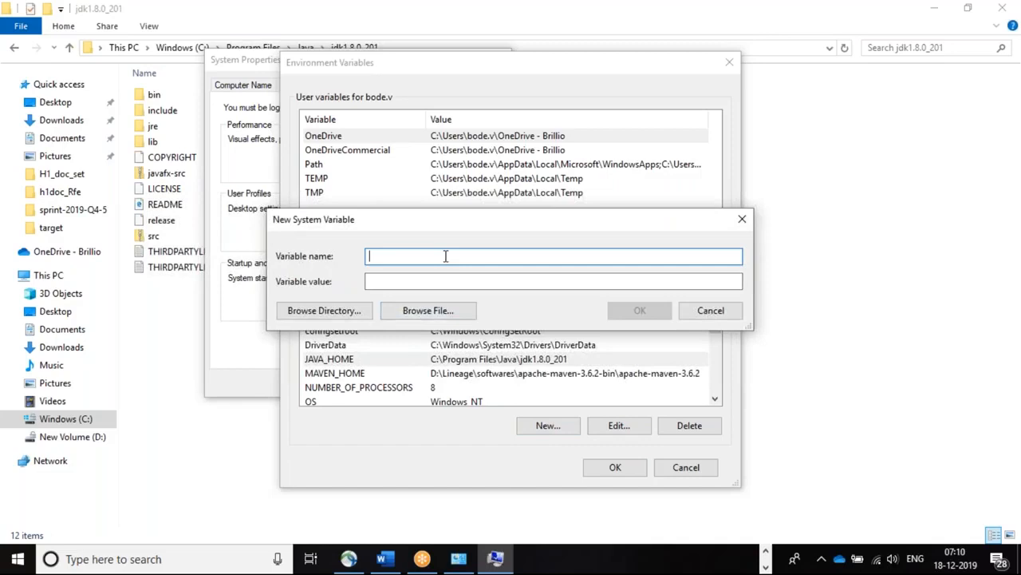
pyautogui.click(441, 281)
pyautogui.hotkey('ctrl', 'v')
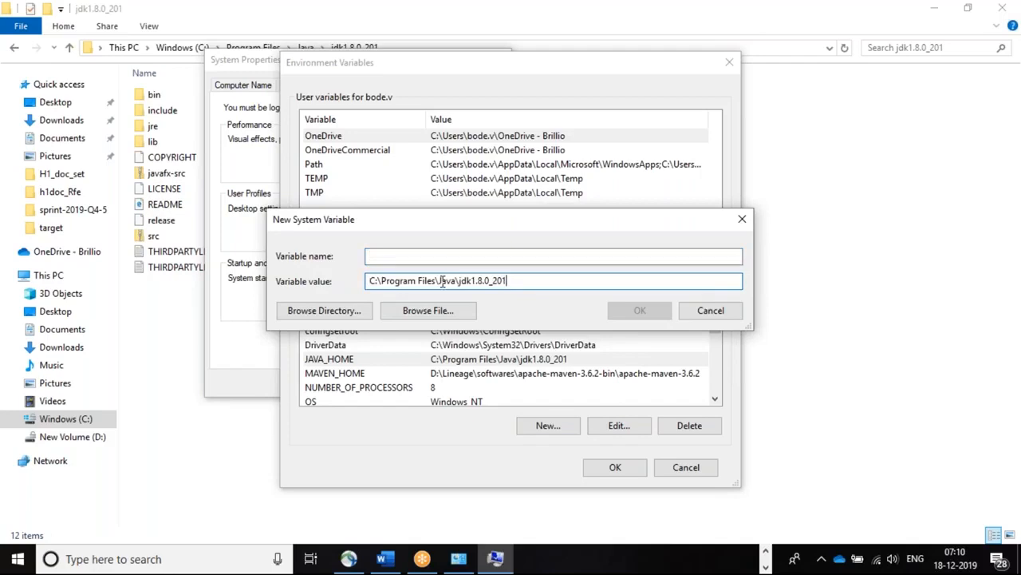
pyautogui.click(431, 257)
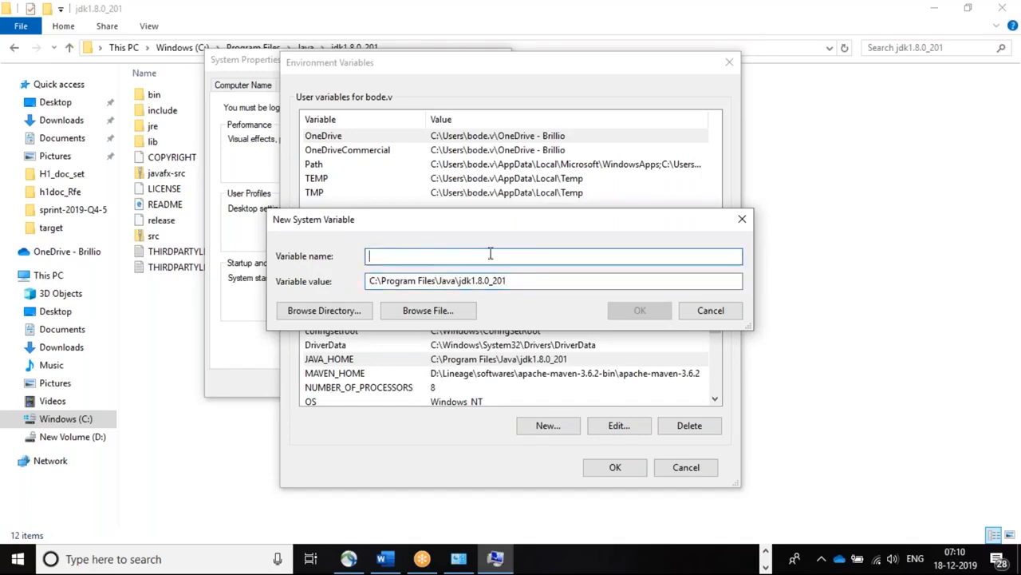
pyautogui.click(742, 218)
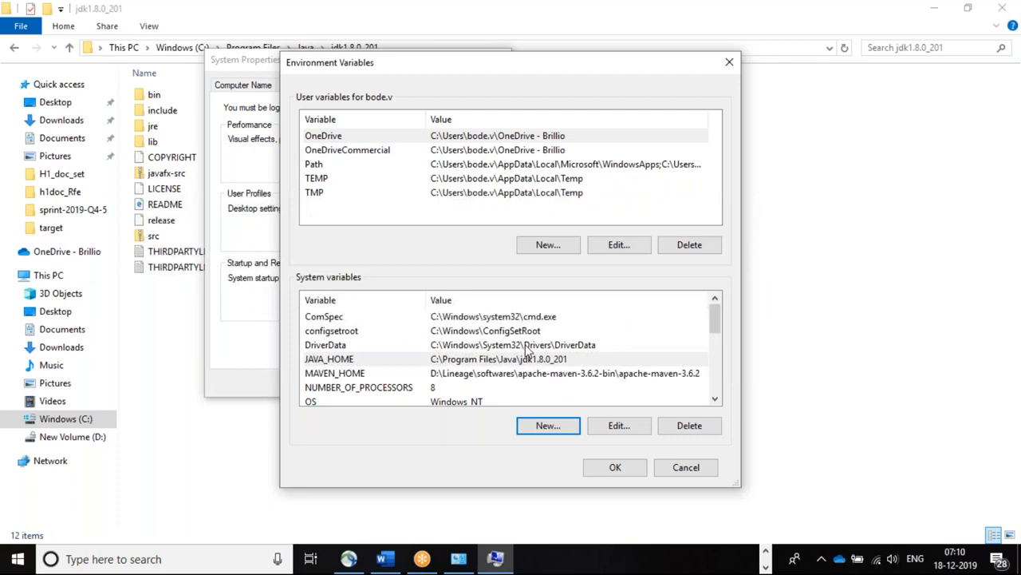
# Review the JAVA_HOME system variable again without changes, and open the Path system variable for editing.
pyautogui.doubleClick(484, 362)
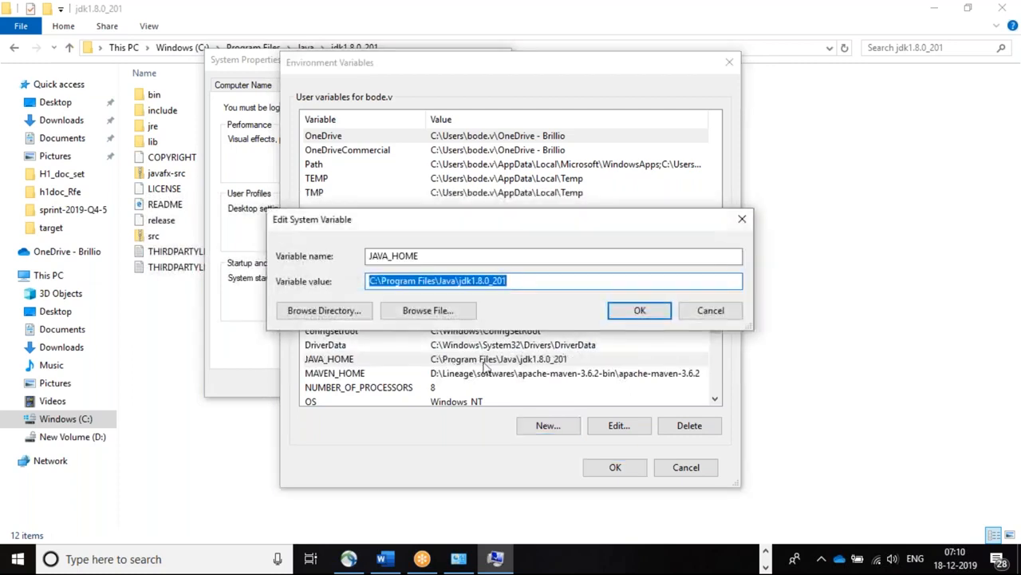
pyautogui.click(704, 314)
pyautogui.moveTo(717, 341); pyautogui.dragTo(717, 343)
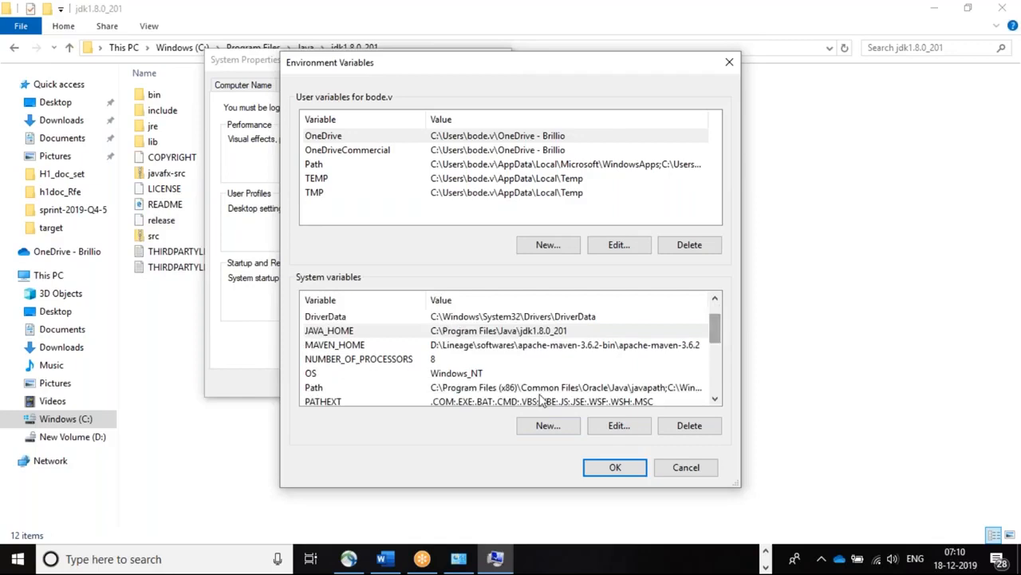
pyautogui.click(490, 391)
pyautogui.doubleClick(490, 391)
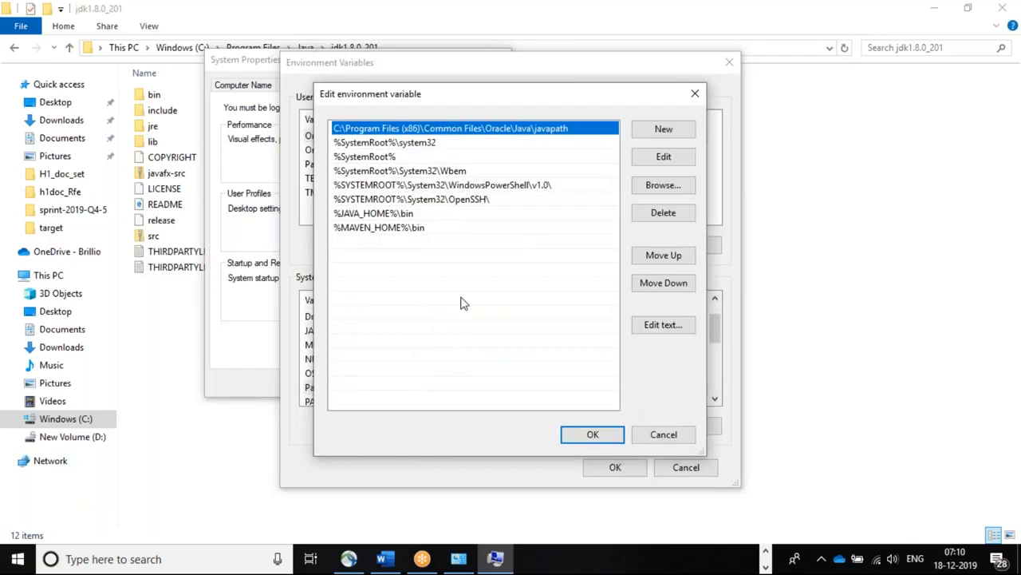
# Examine the %JAVA_HOME%\bin entry in the Path variable and start a blank new entry without filling it in.
pyautogui.doubleClick(397, 215)
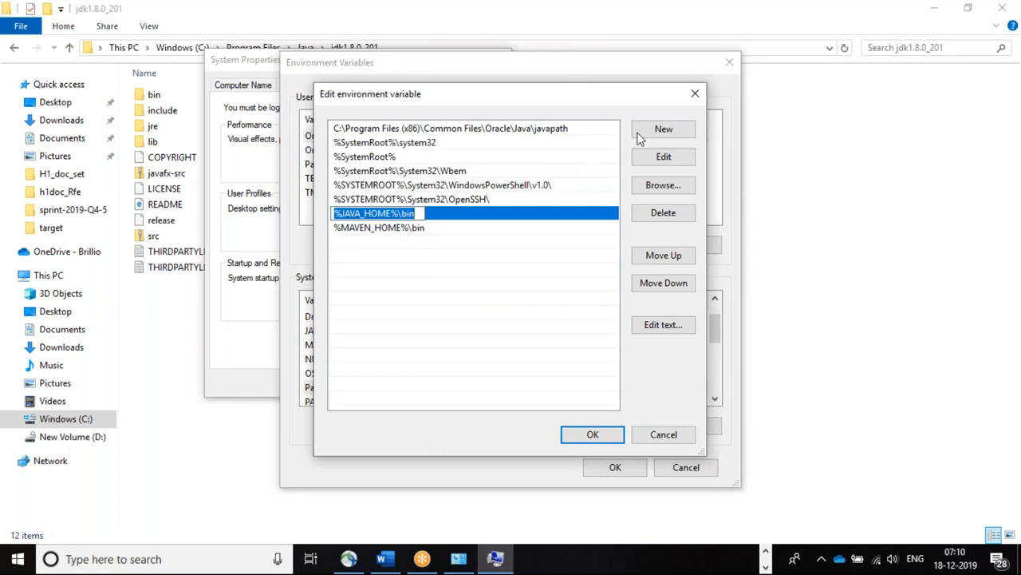
pyautogui.click(664, 130)
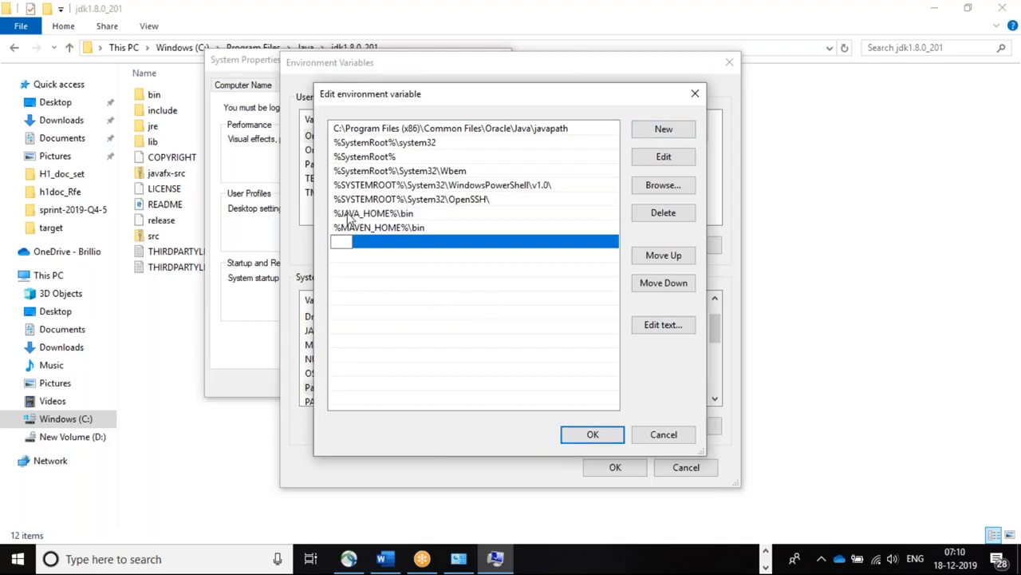
pyautogui.click(391, 214)
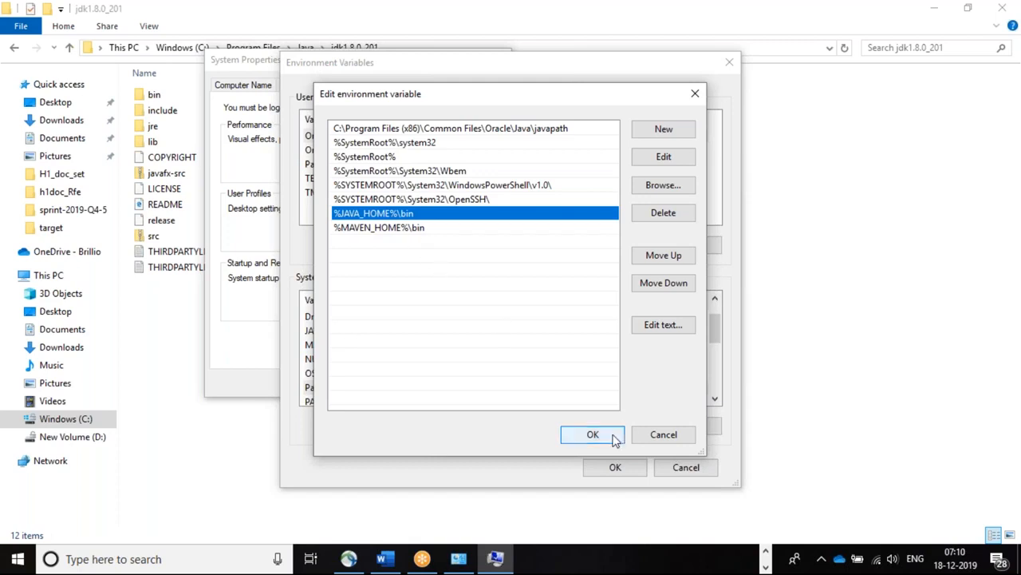
# Open a Command Prompt from the Windows search and run javac to check the Java setup.
pyautogui.click(201, 557)
pyautogui.write('cmd')
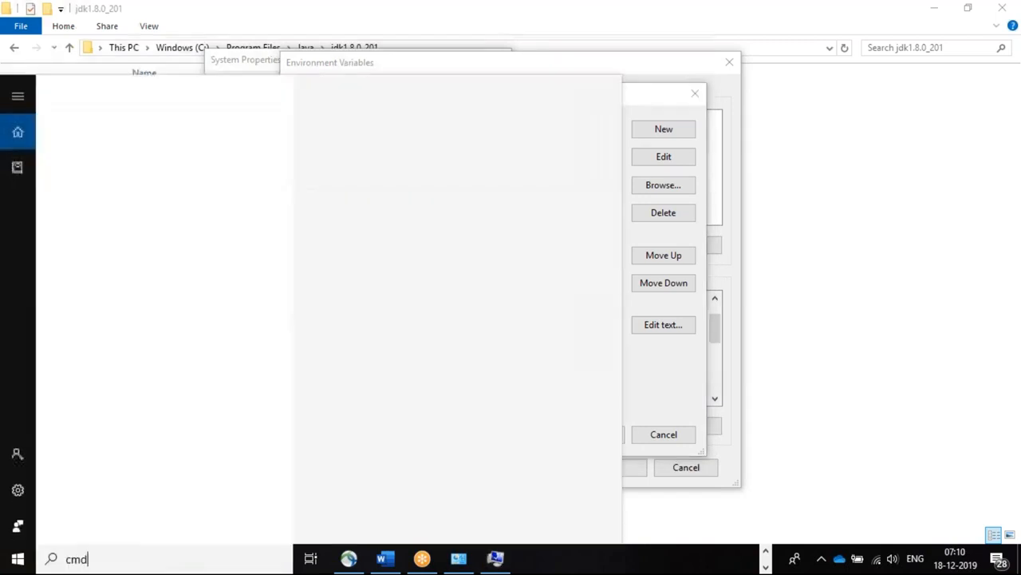
pyautogui.press('Return')
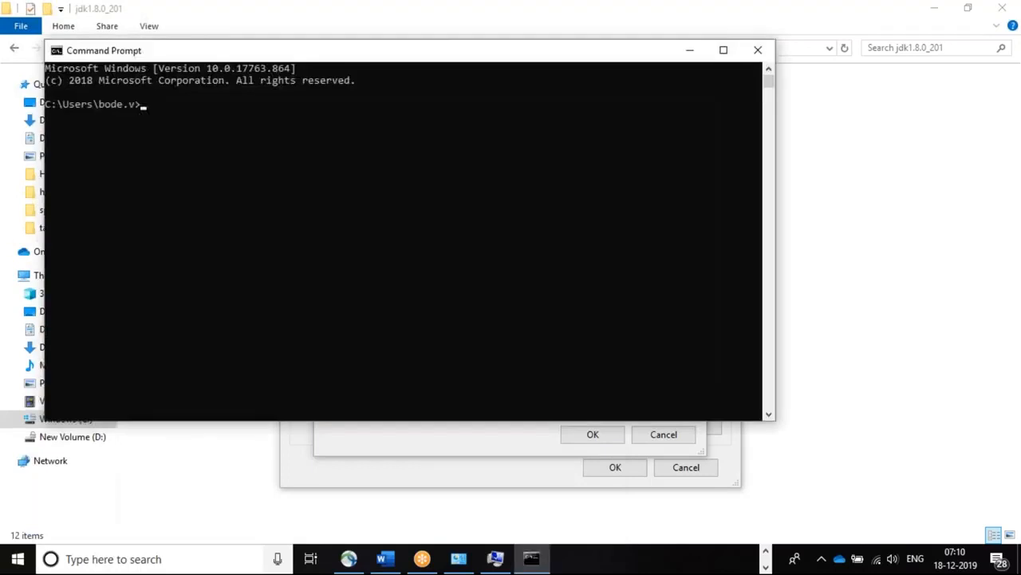
pyautogui.write('javac')
pyautogui.press('Return')
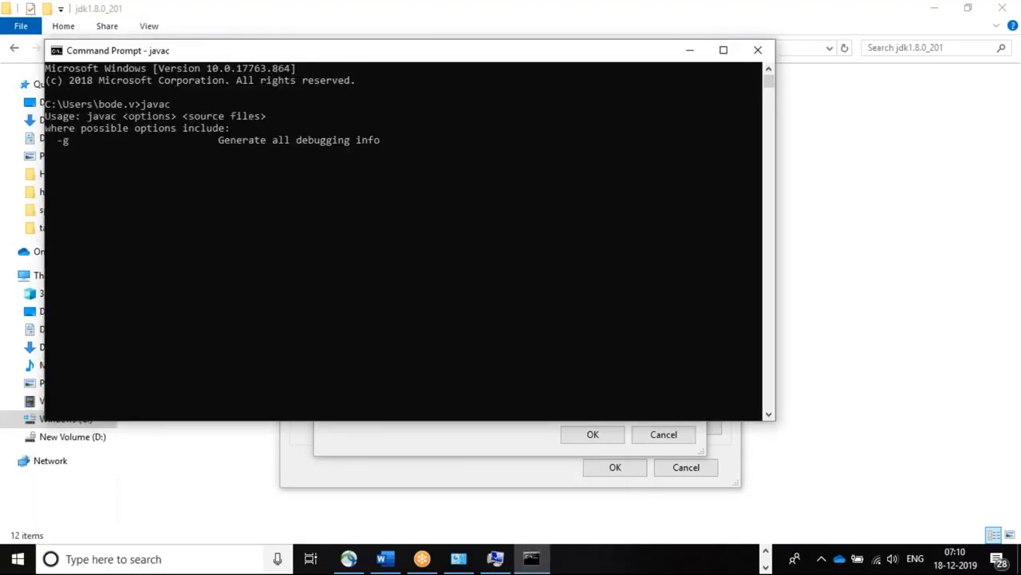
# Run java and the made-up command dfd for comparison, and close the Command Prompt.
pyautogui.write('jav')
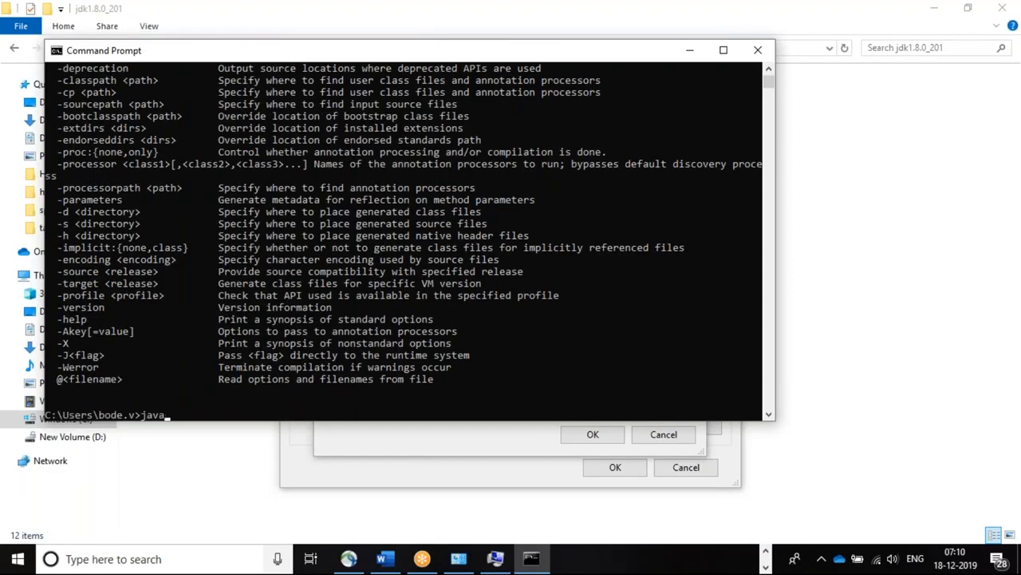
pyautogui.write('a')
pyautogui.press('Return')
pyautogui.write('dfd')
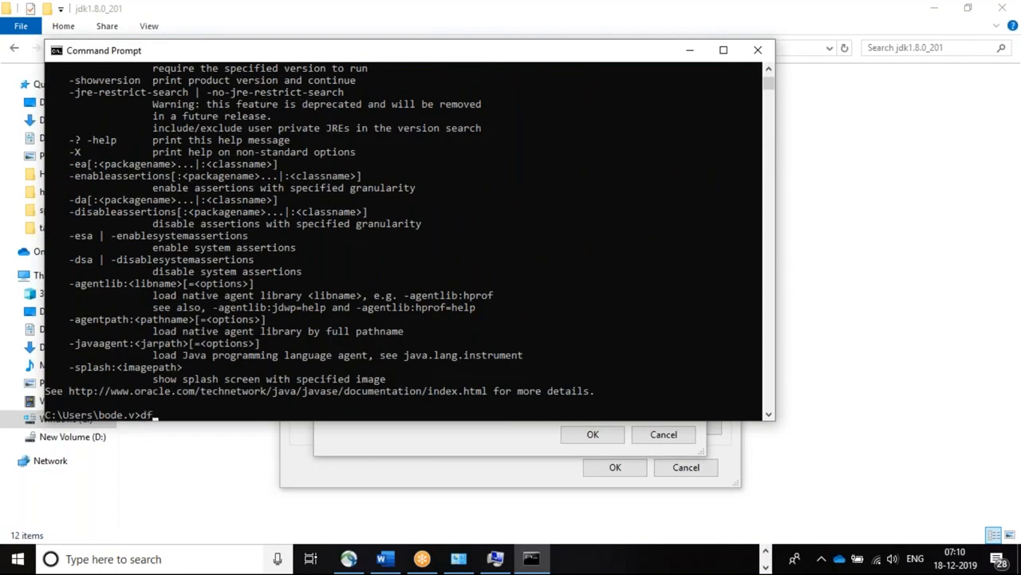
pyautogui.press('Return')
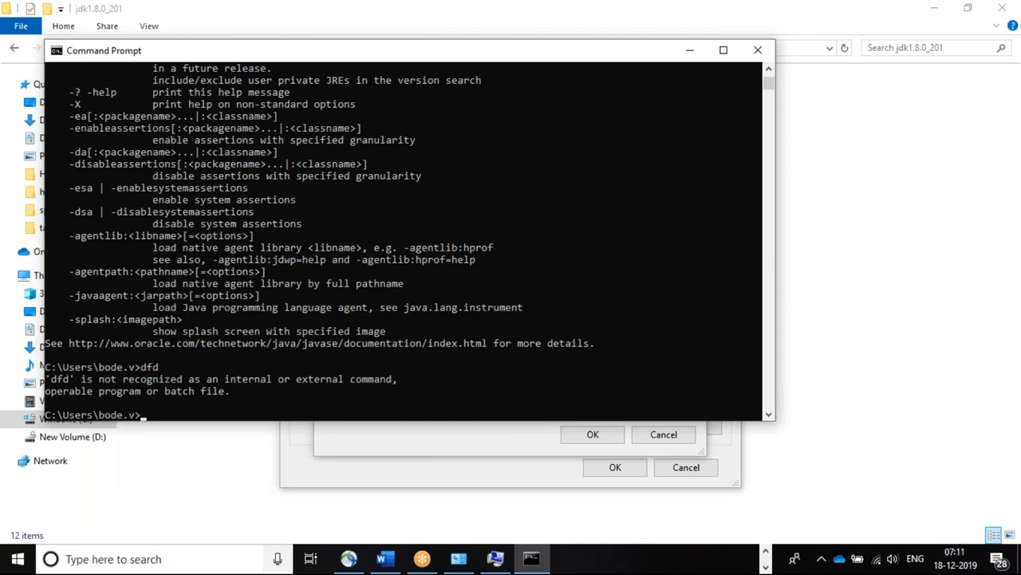
pyautogui.click(758, 50)
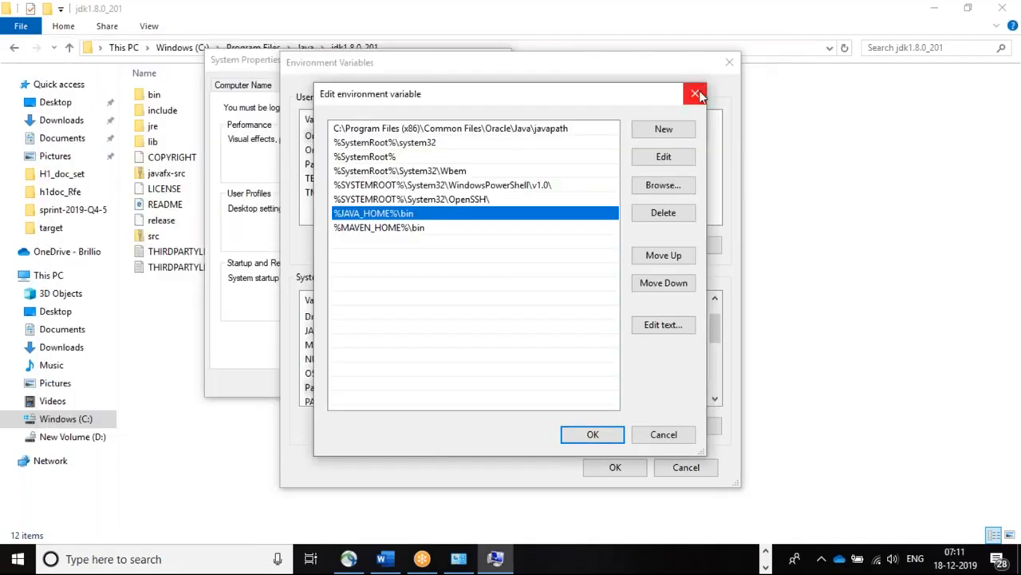
# Close the Path variable editor, the environment variables and the system properties without changes.
pyautogui.click(697, 94)
pyautogui.click(727, 63)
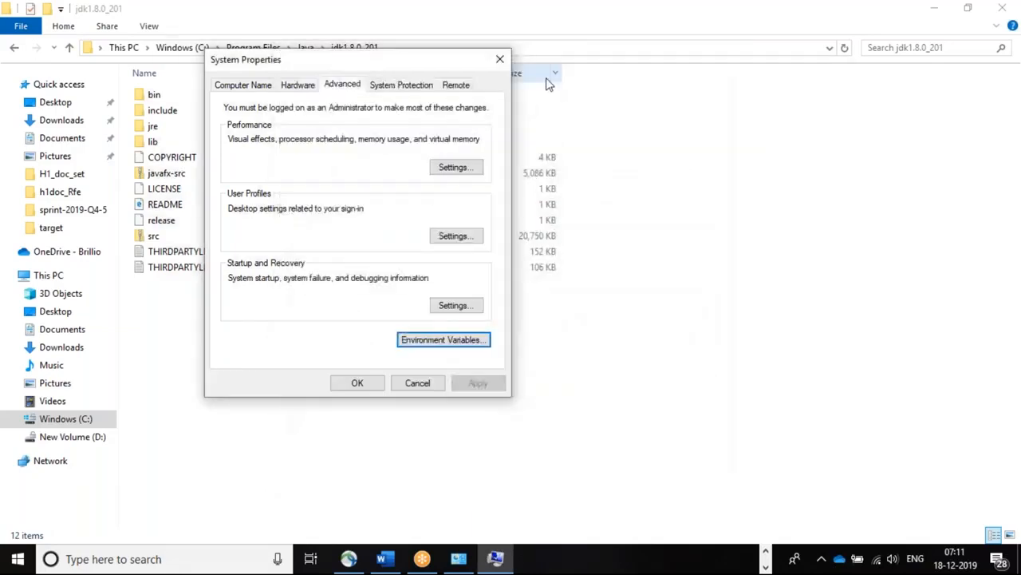
pyautogui.click(502, 64)
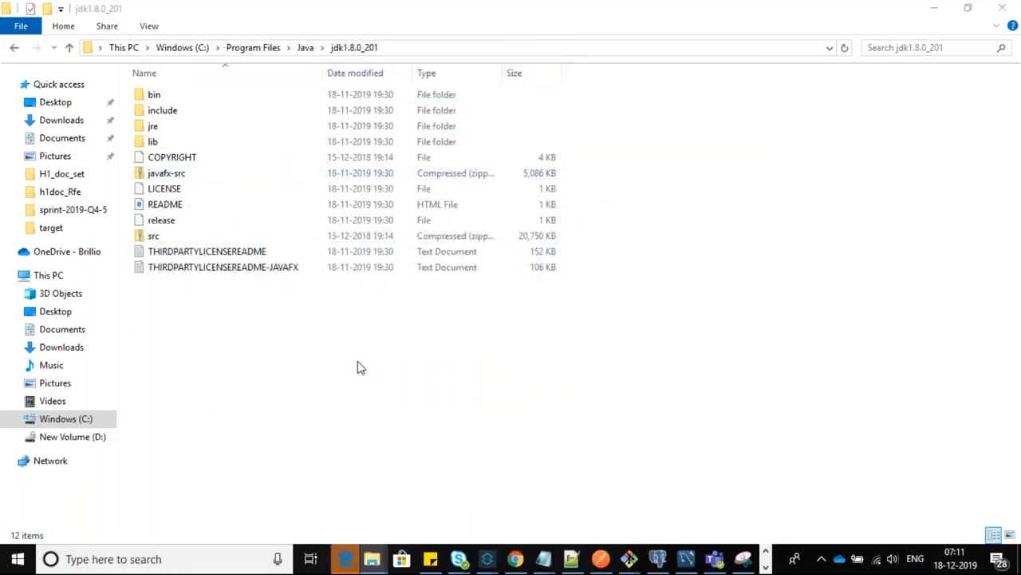
# Switch to the Notepad++ notes and highlight the java, classpath line and the anypointstudio topic.
pyautogui.hotkey('alt', 'Tab')
pyautogui.hotkey('alt', 'Tab')
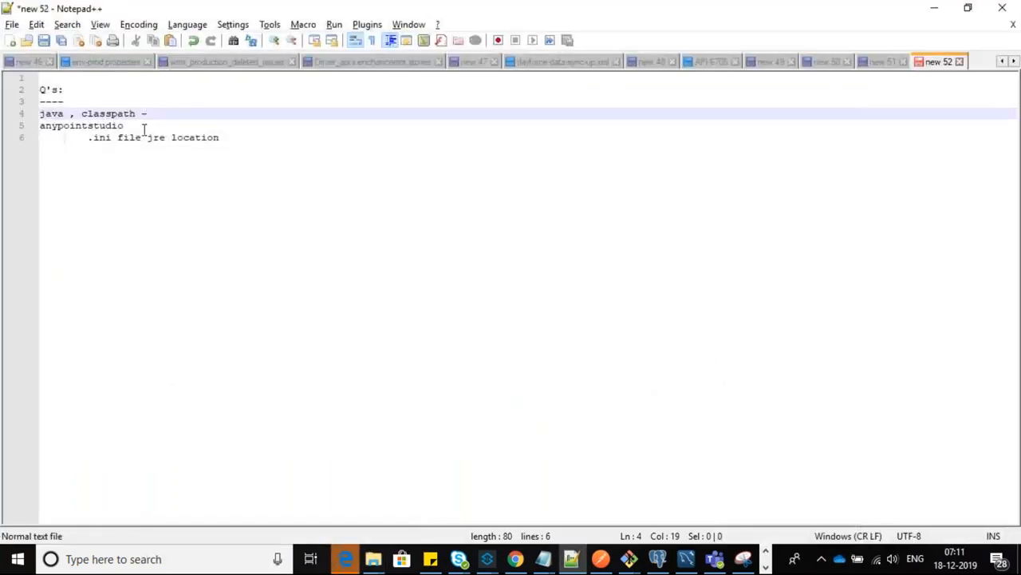
pyautogui.moveTo(147, 114); pyautogui.dragTo(41, 112)
pyautogui.click(52, 126)
pyautogui.doubleClick(53, 125)
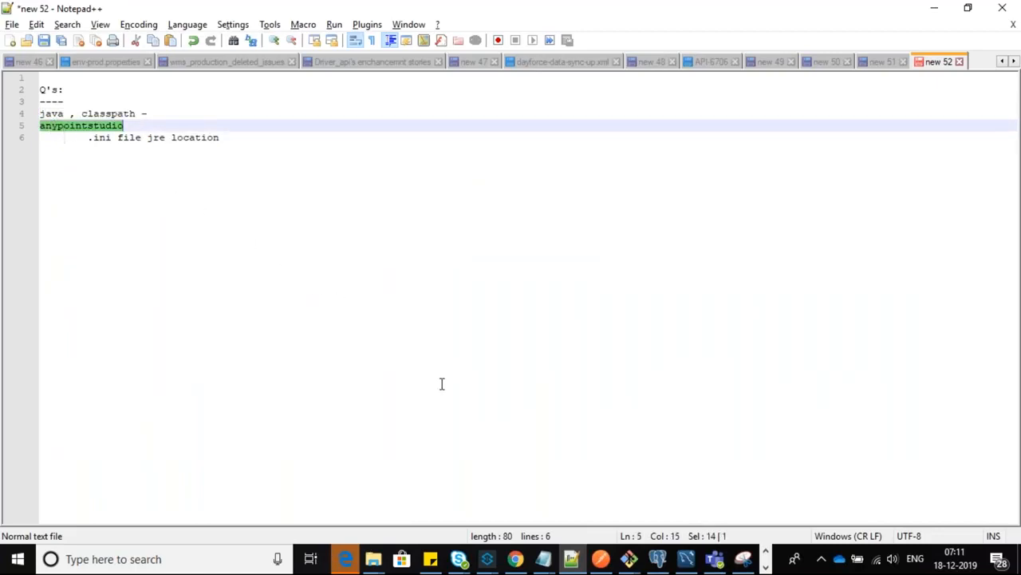
# Switch to File Explorer and open the softwares folder inside Lineage on New Volume (D:).
pyautogui.click(373, 561)
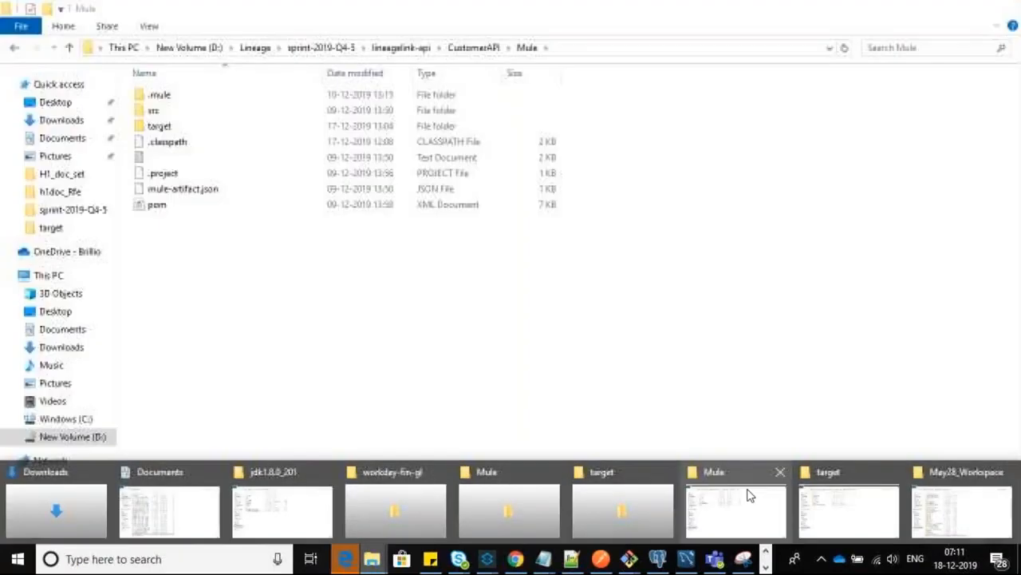
pyautogui.click(748, 495)
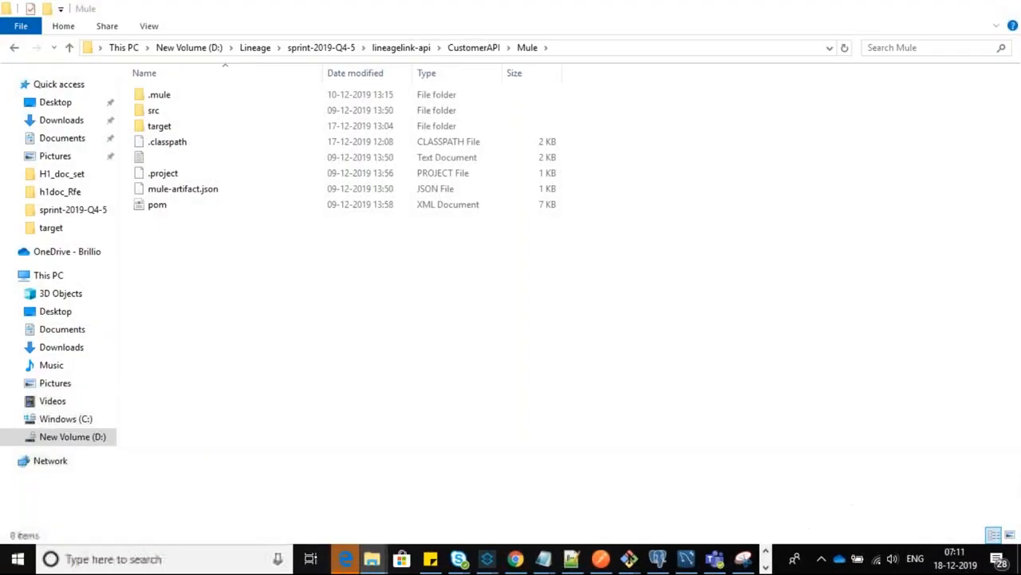
pyautogui.click(89, 440)
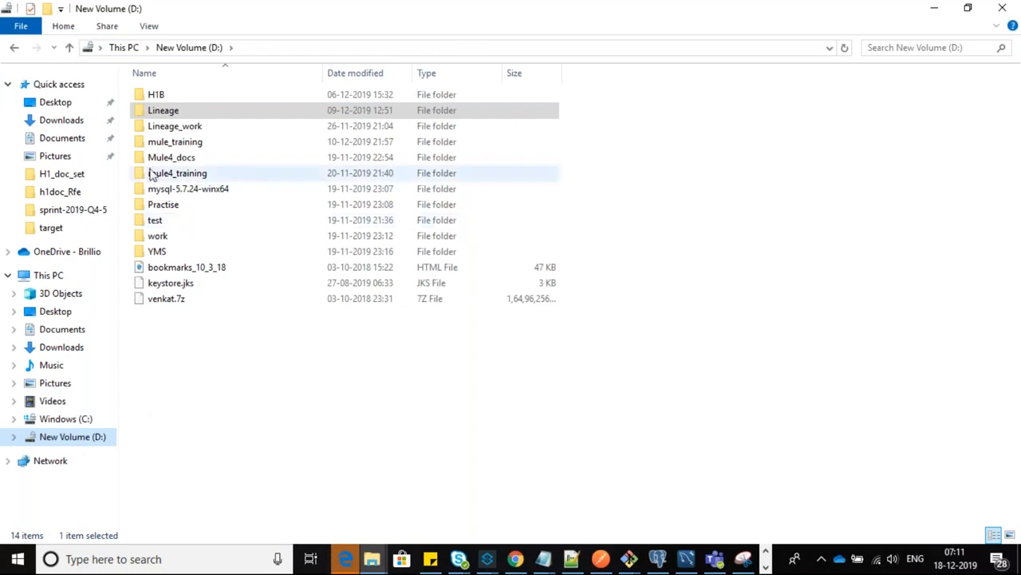
pyautogui.doubleClick(167, 116)
pyautogui.click(177, 126)
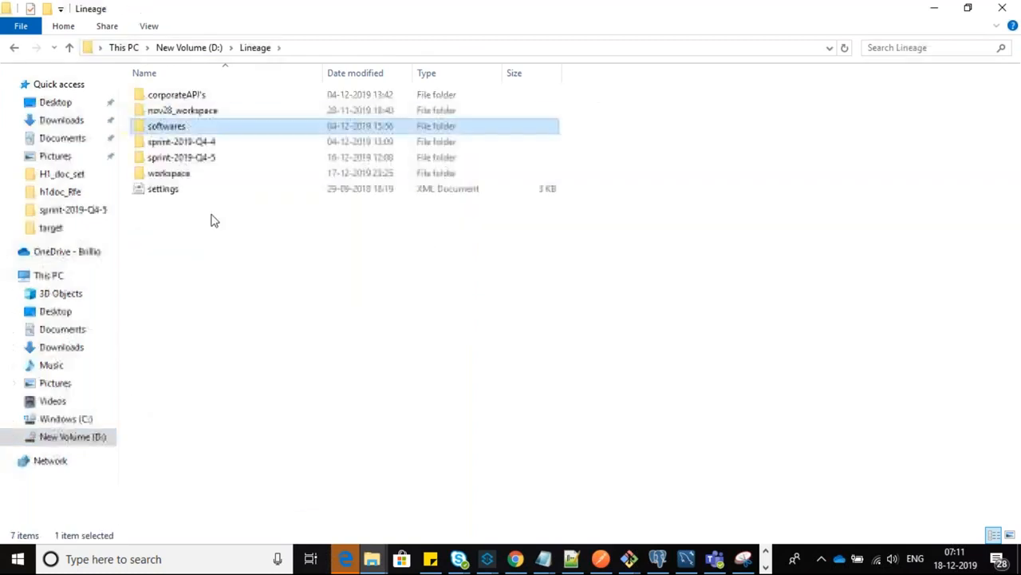
pyautogui.doubleClick(180, 127)
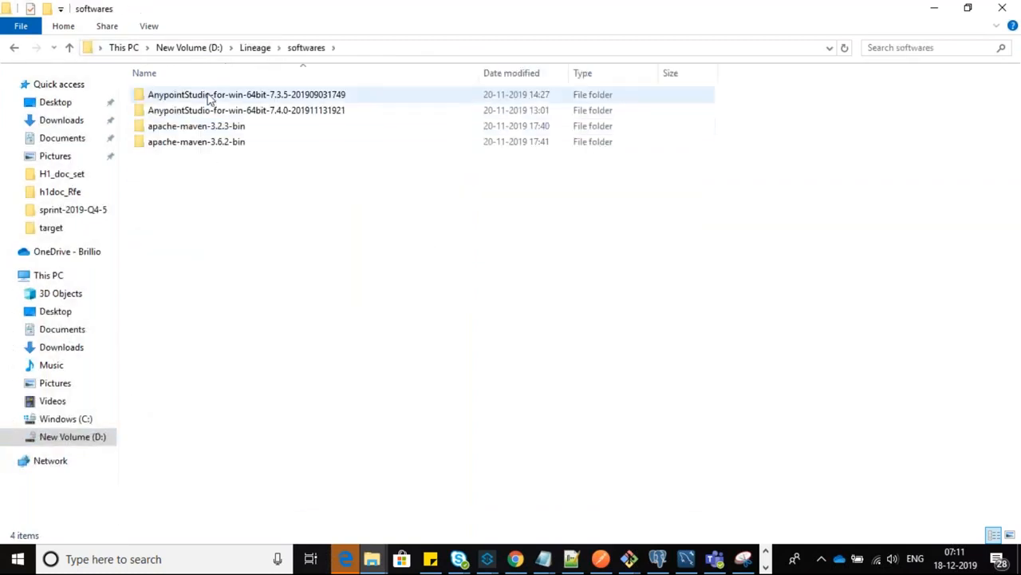
pyautogui.click(208, 109)
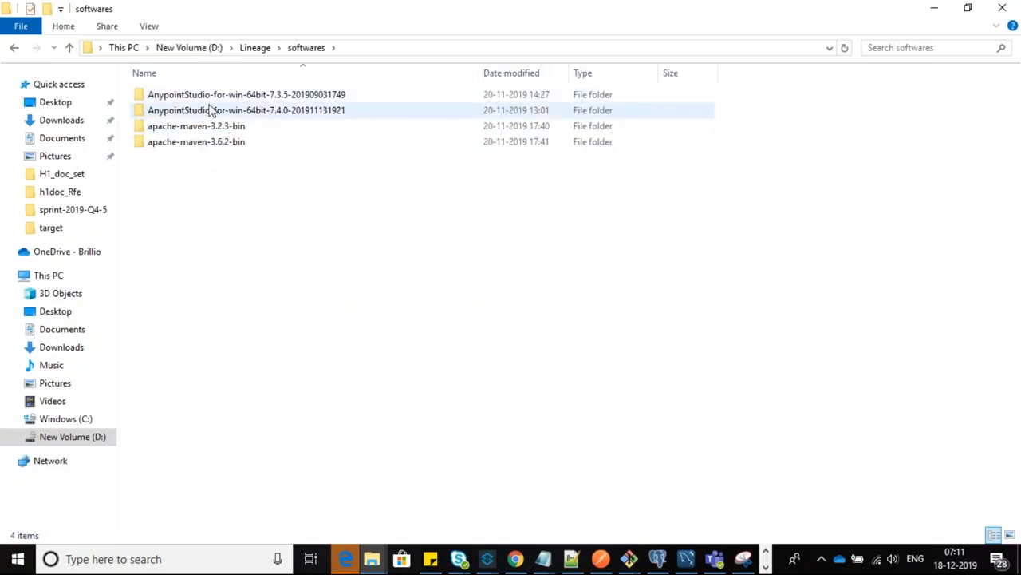
pyautogui.doubleClick(210, 115)
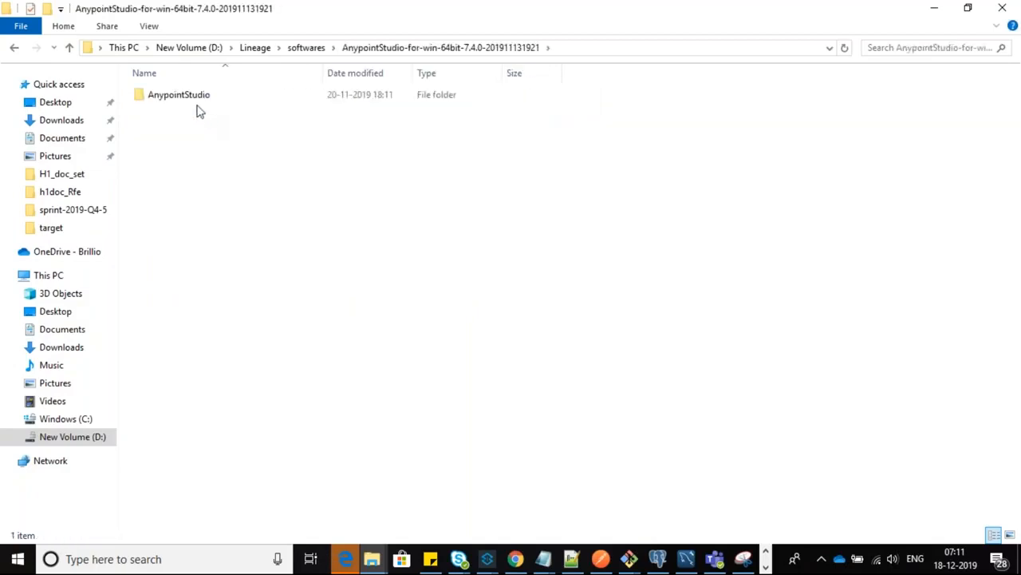
pyautogui.click(193, 101)
pyautogui.doubleClick(193, 102)
pyautogui.click(191, 208)
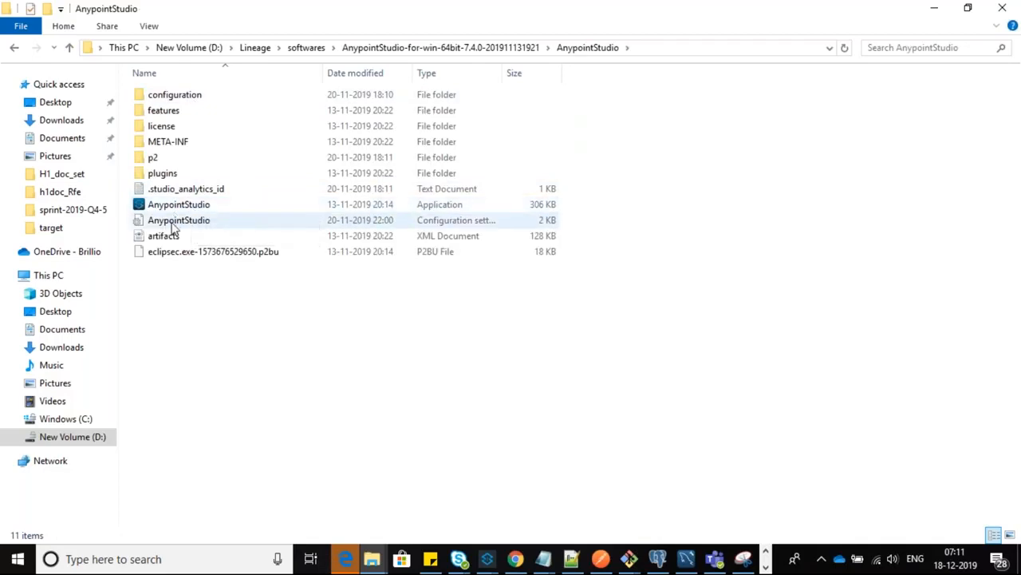
# Open the AnypointStudio configuration settings file in Notepad++ and highlight the -vm lines with the javaw.exe path and its JDK version.
pyautogui.click(173, 225)
pyautogui.rightClick(172, 227)
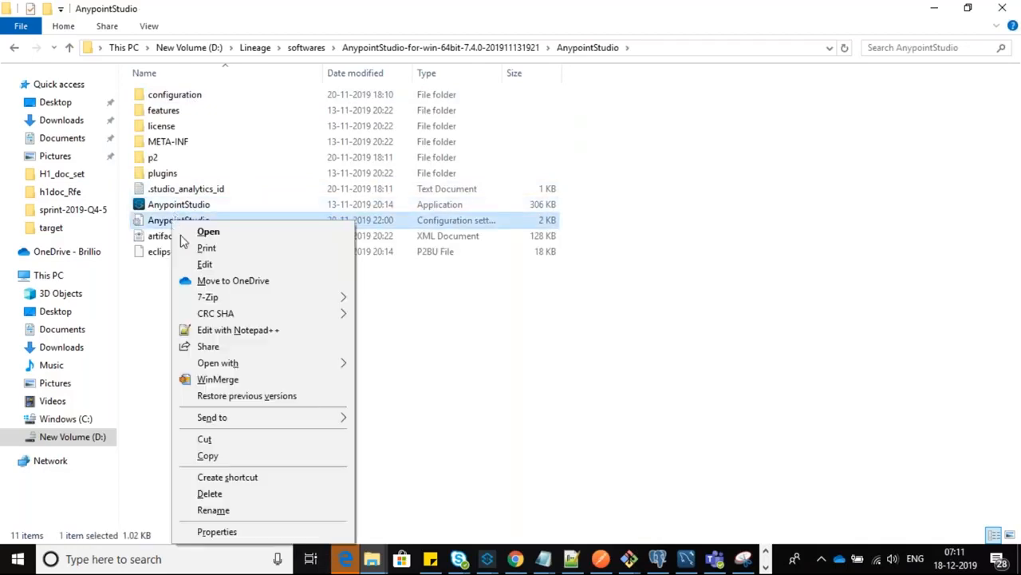
pyautogui.click(233, 331)
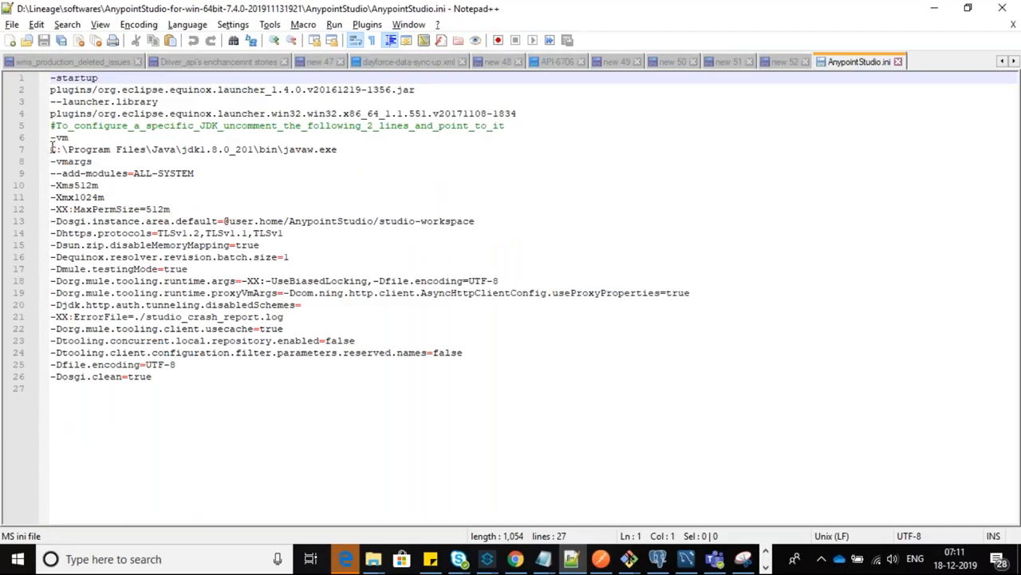
pyautogui.moveTo(50, 139); pyautogui.dragTo(338, 154)
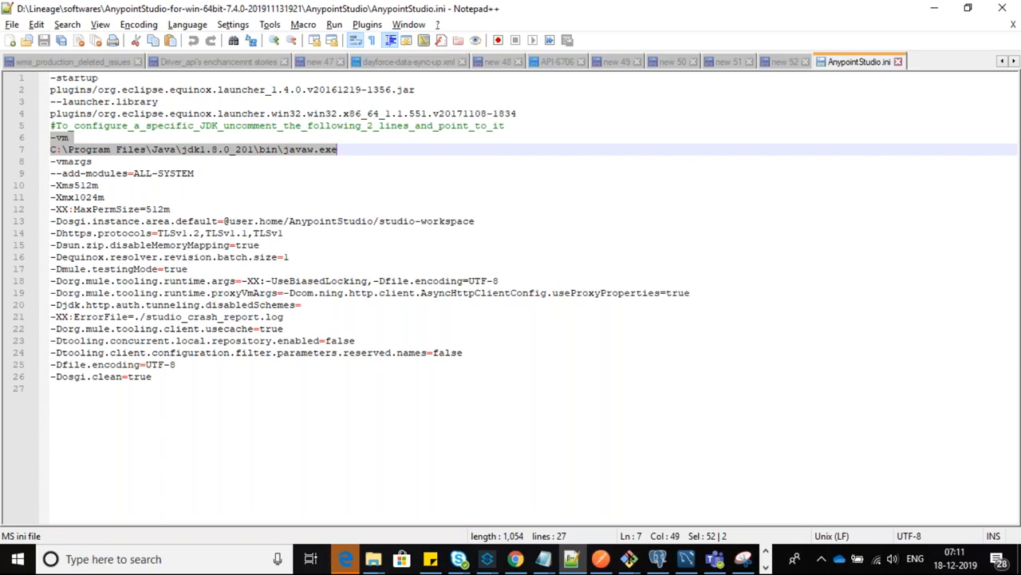
pyautogui.doubleClick(239, 151)
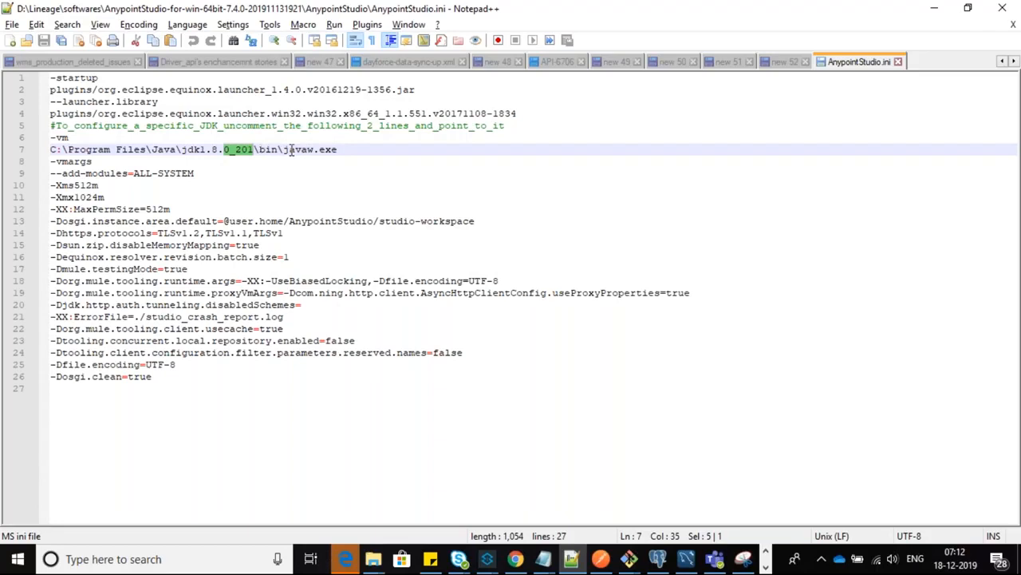
# Highlight javaw.exe and the two -vm lines that set the Java path in AnypointStudio.ini.
pyautogui.moveTo(285, 149); pyautogui.dragTo(336, 149)
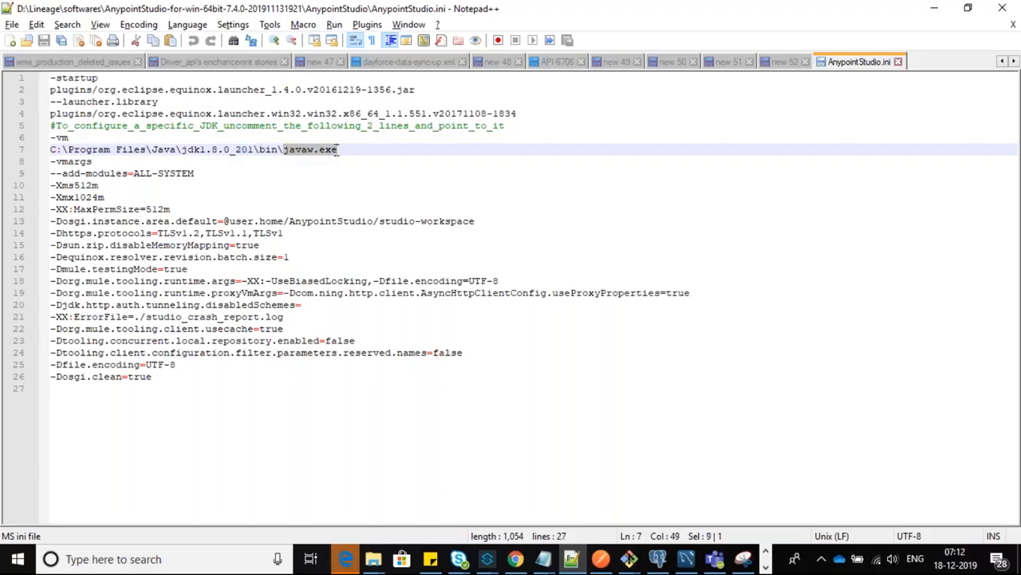
pyautogui.click(337, 150)
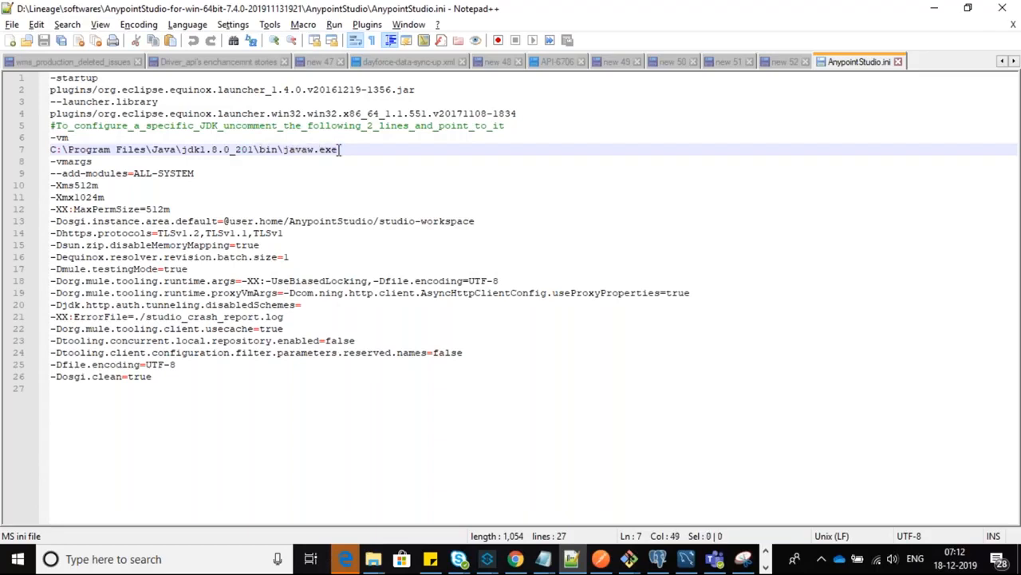
pyautogui.moveTo(337, 151); pyautogui.dragTo(52, 137)
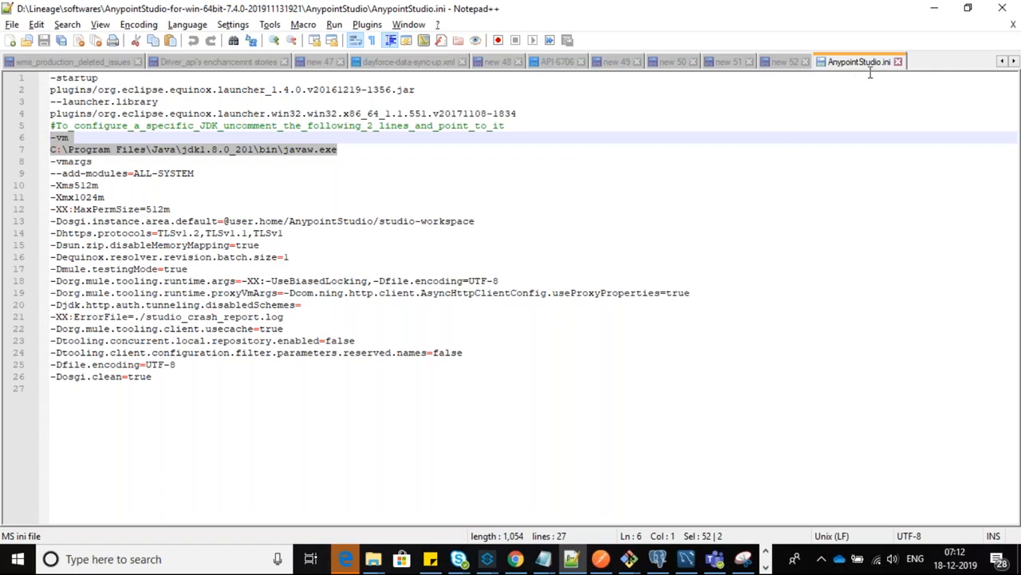
pyautogui.hotkey('alt', 'Tab')
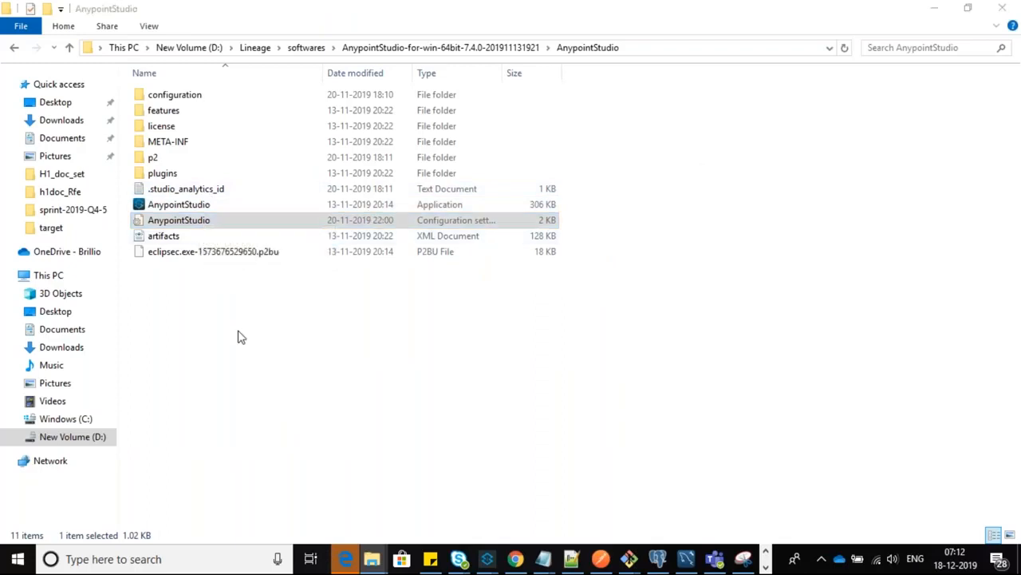
pyautogui.hotkey('alt', 'Tab')
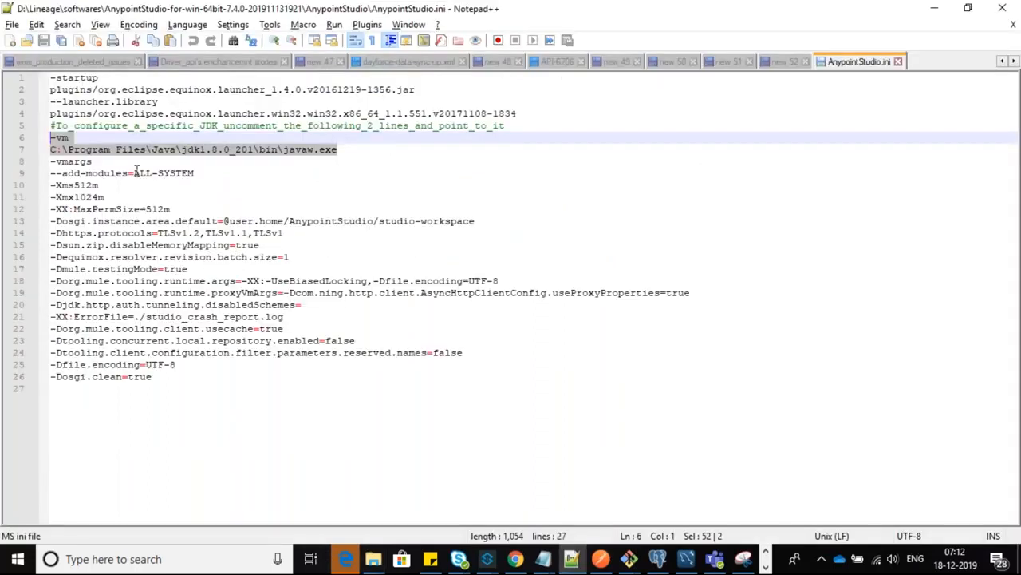
pyautogui.click(109, 162)
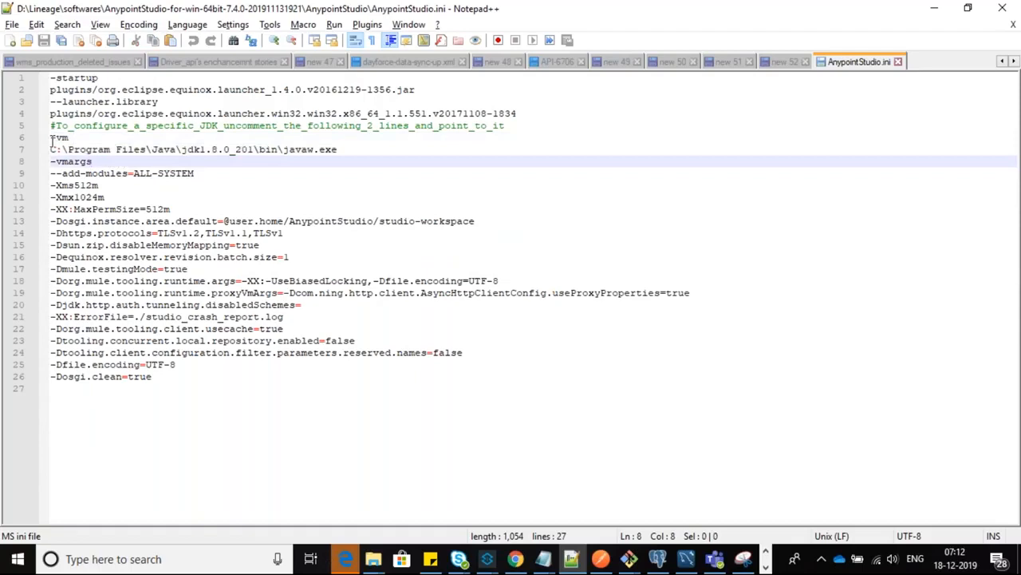
pyautogui.moveTo(51, 141); pyautogui.dragTo(49, 163)
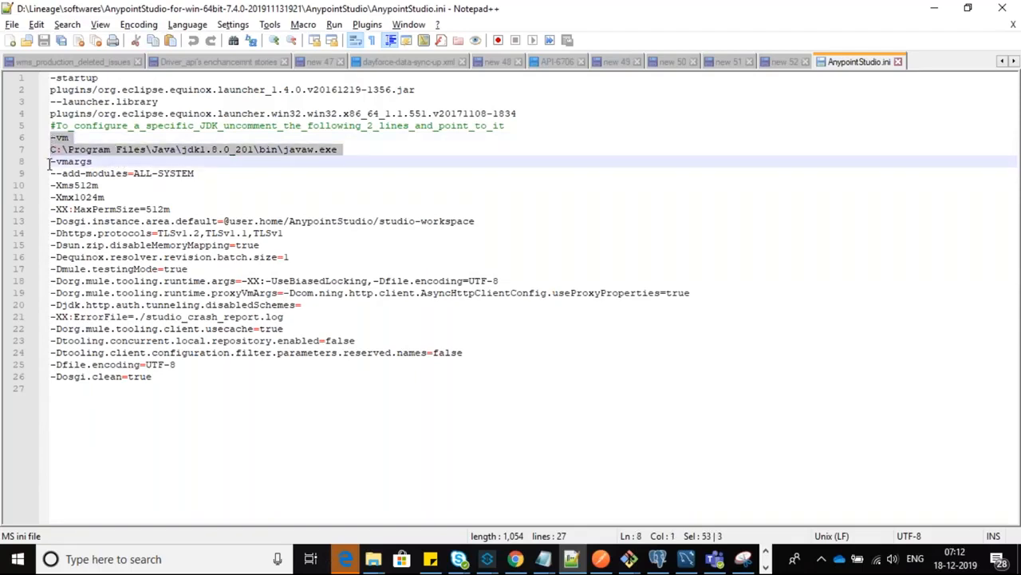
# Switch to Anypoint Studio with May28_Workspace and show the Console view.
pyautogui.hotkey('alt', 'Tab')
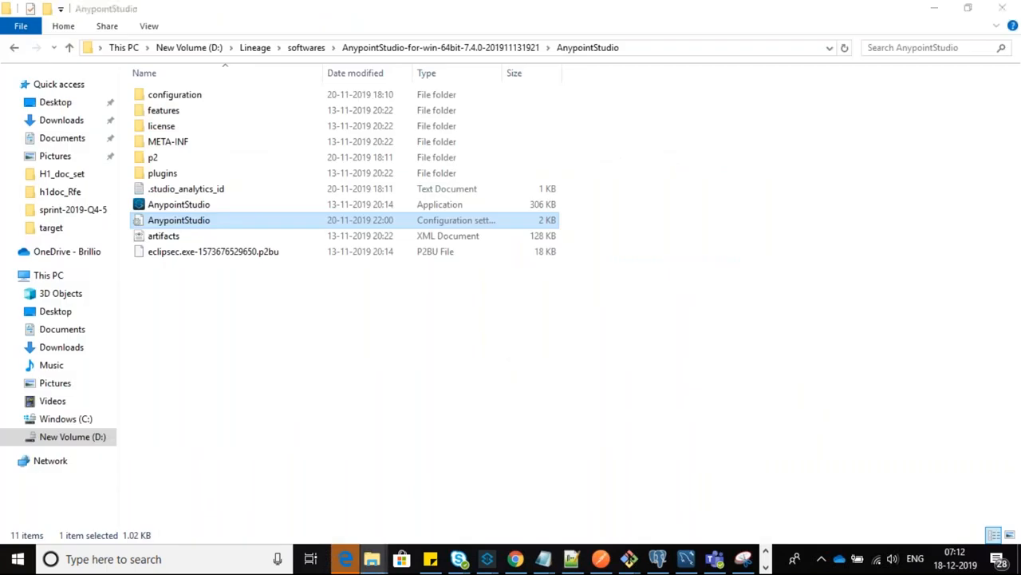
pyautogui.hotkey('alt', 'Tab')
pyautogui.hotkey('alt', 'Tab')
pyautogui.hotkey('alt', 'Tab')
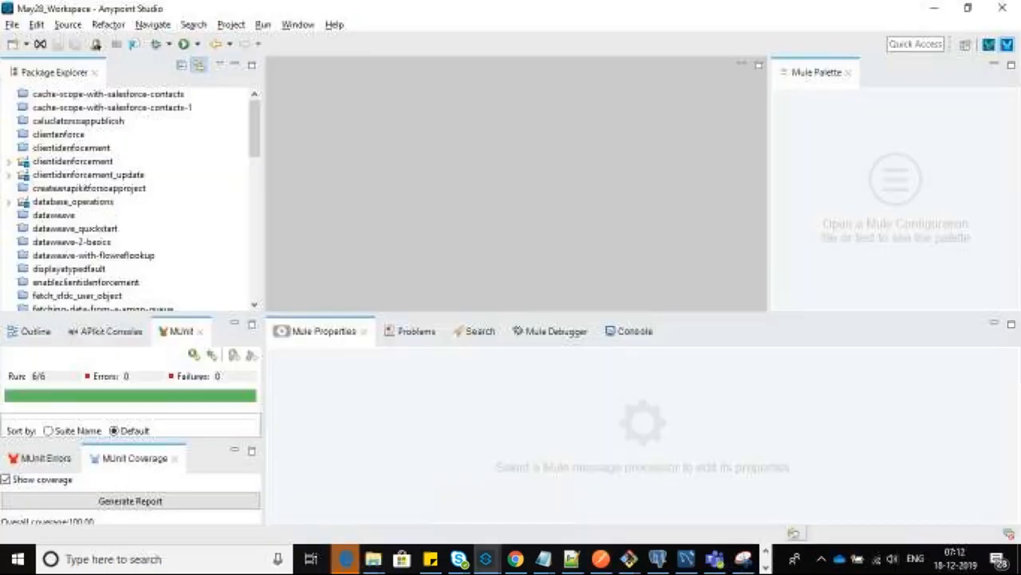
pyautogui.click(628, 343)
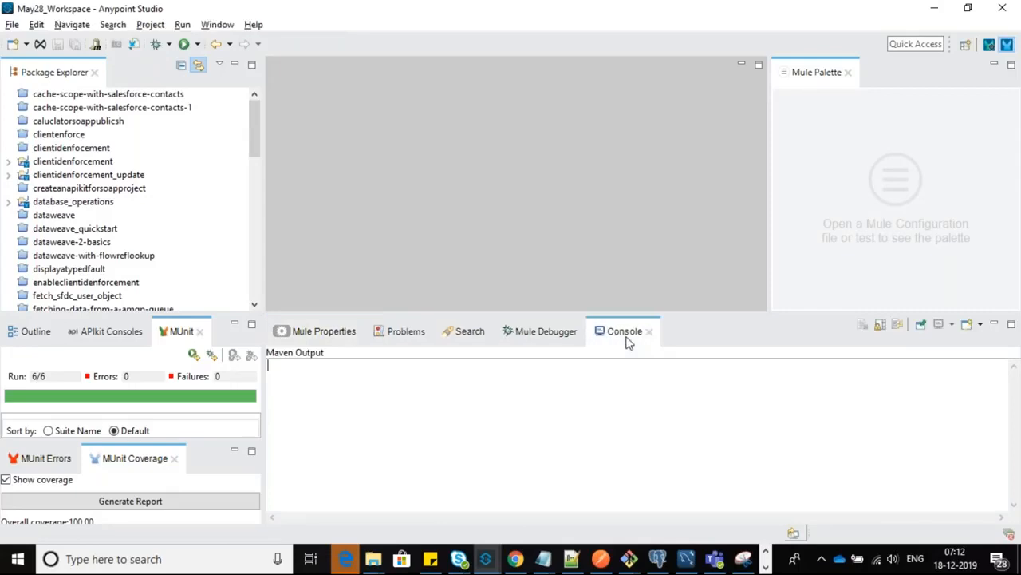
# Switch to the new 52 notes in Notepad++ and add three new lines below ".ini file jre location".
pyautogui.click(571, 558)
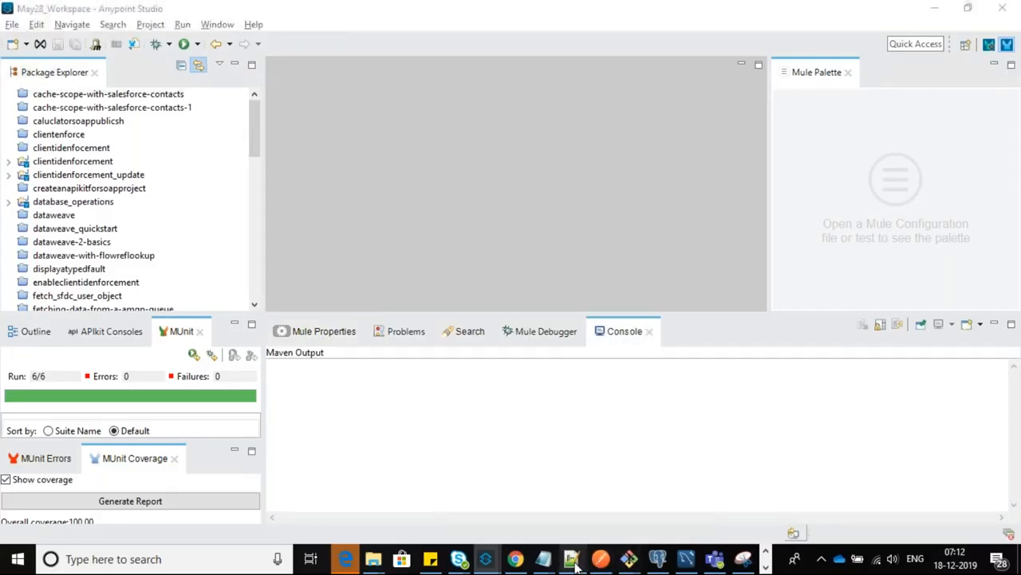
pyautogui.click(786, 63)
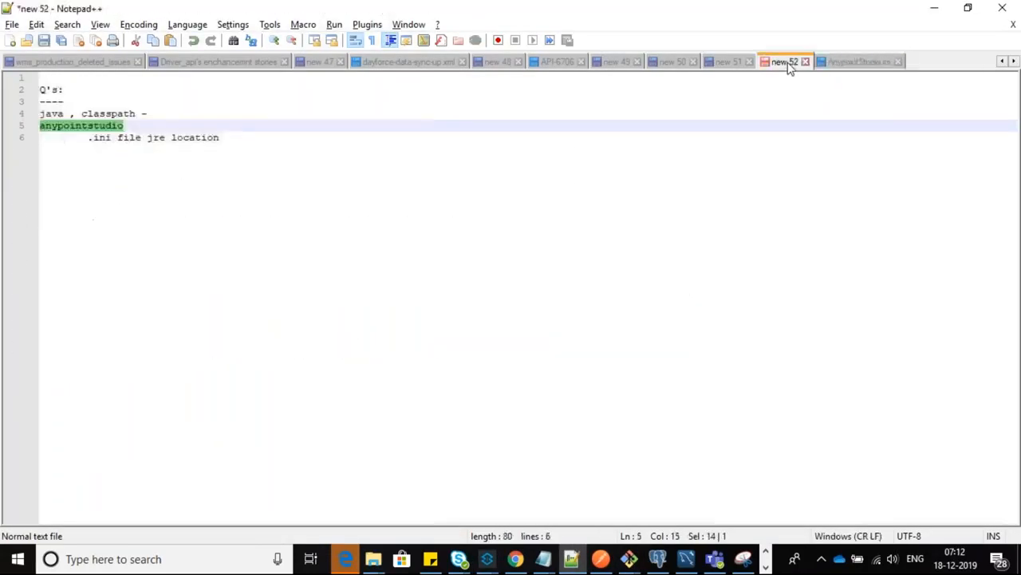
pyautogui.click(240, 137)
pyautogui.press('Return')
pyautogui.press('Return')
pyautogui.press('Return')
pyautogui.press('Up')
pyautogui.press('End')
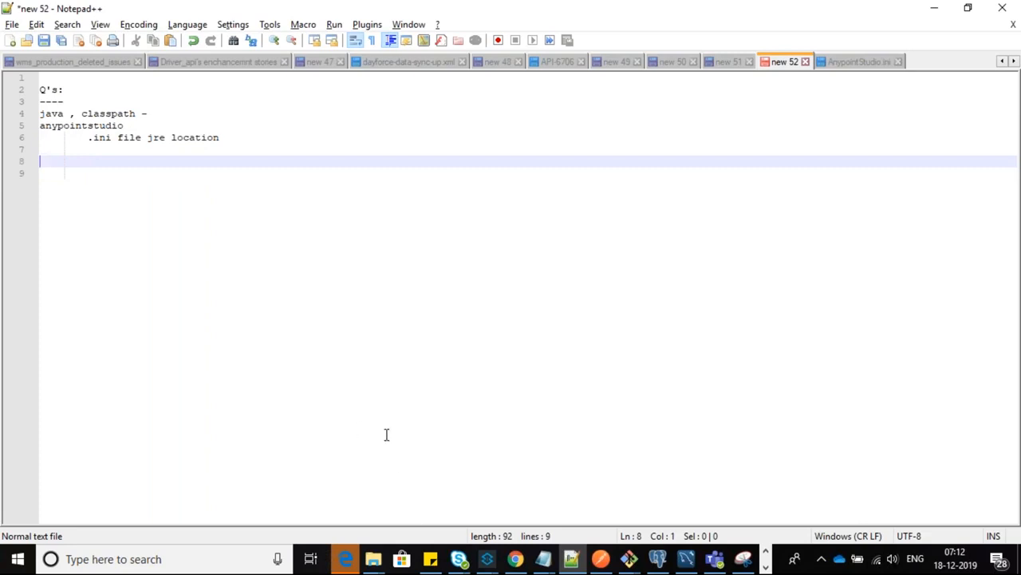
# Switch to Anypoint Studio, filter the preferences for maven, review the Maven settings page, and close it without applying changes.
pyautogui.hotkey('alt', 'Tab')
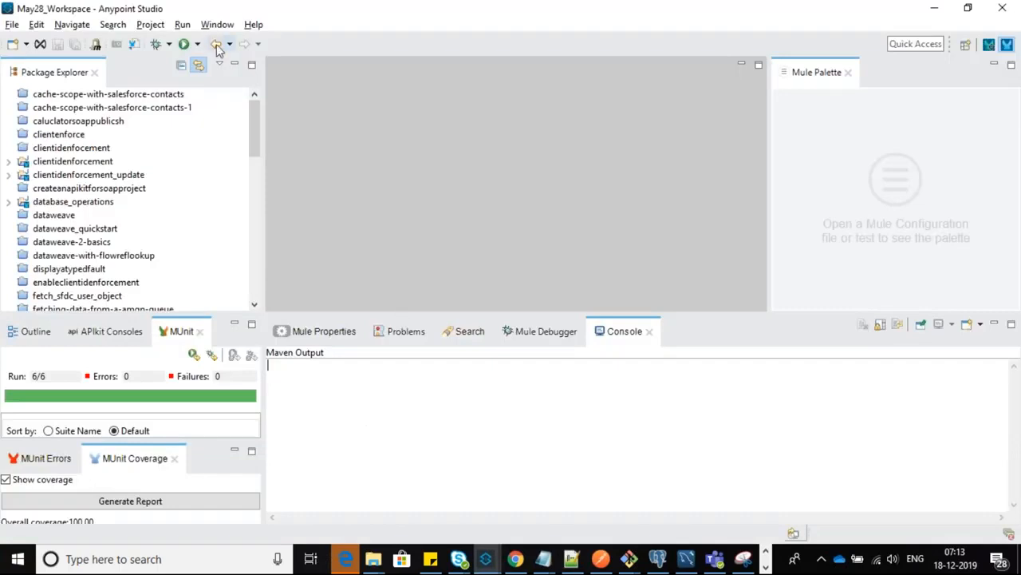
pyautogui.click(217, 25)
pyautogui.click(258, 158)
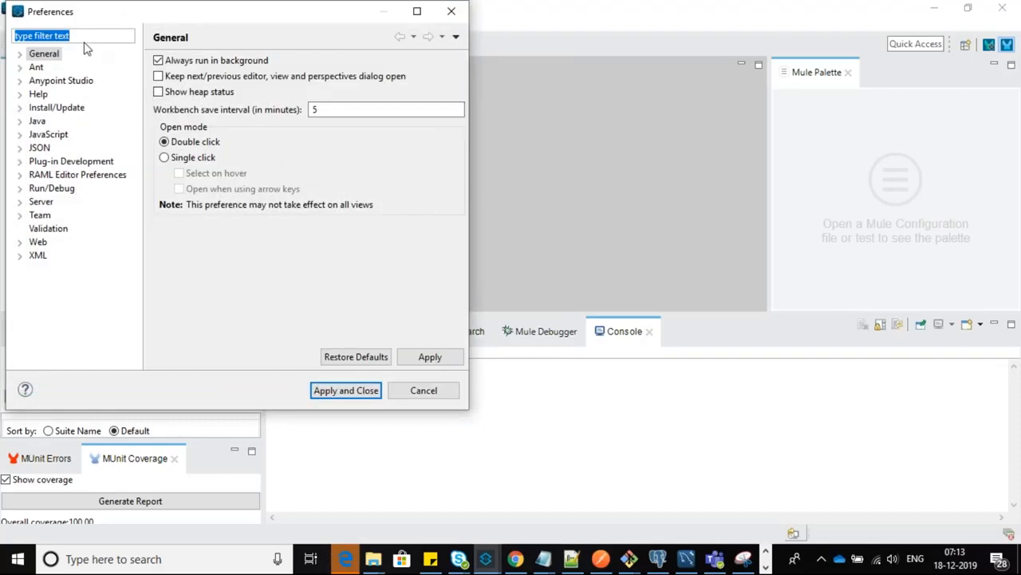
pyautogui.write('a')
pyautogui.press('BackSpace')
pyautogui.write('maven')
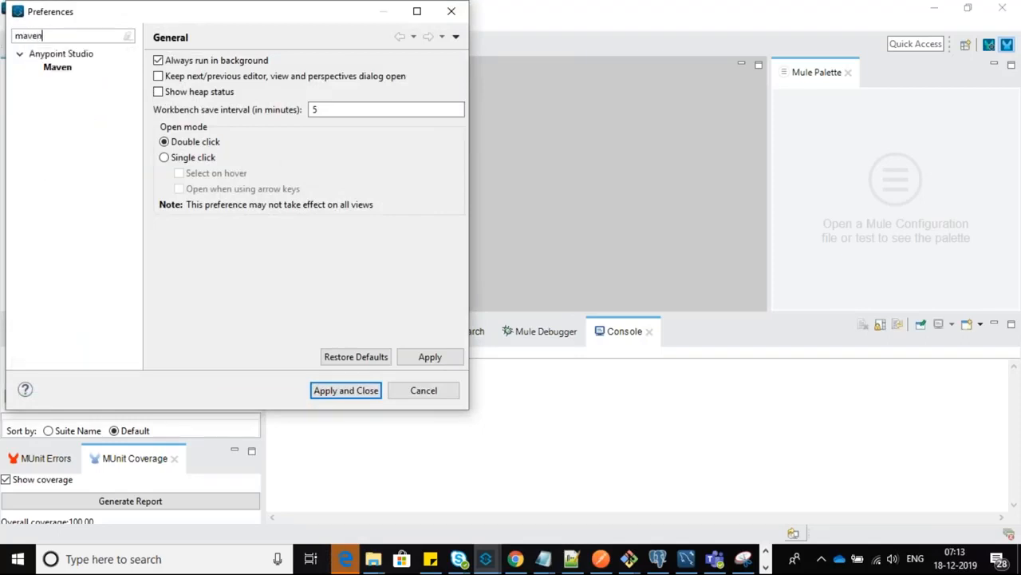
pyautogui.click(63, 69)
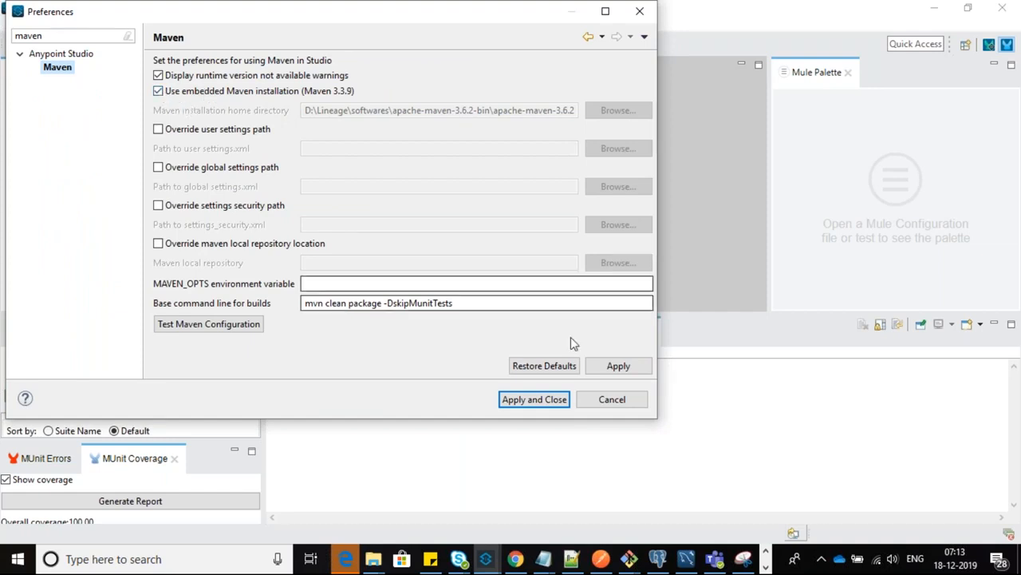
pyautogui.click(616, 403)
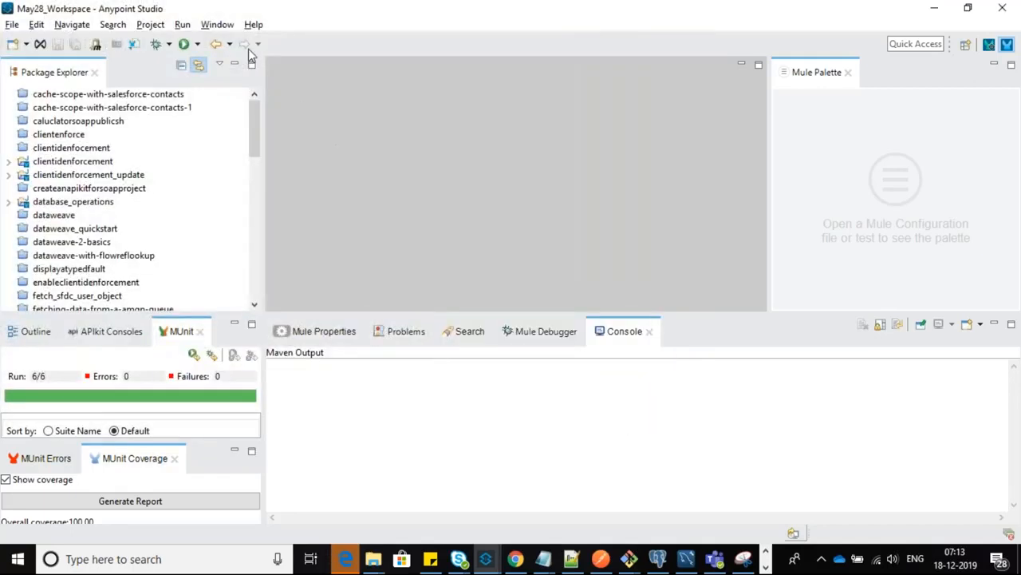
# Check the Anypoint Studio version in the product information and close it.
pyautogui.click(254, 25)
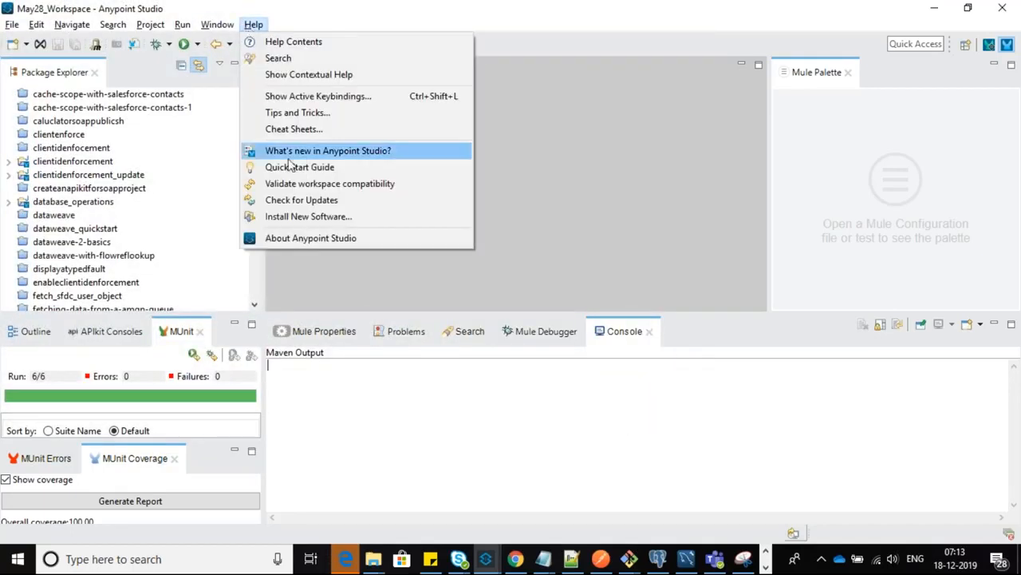
pyautogui.click(296, 241)
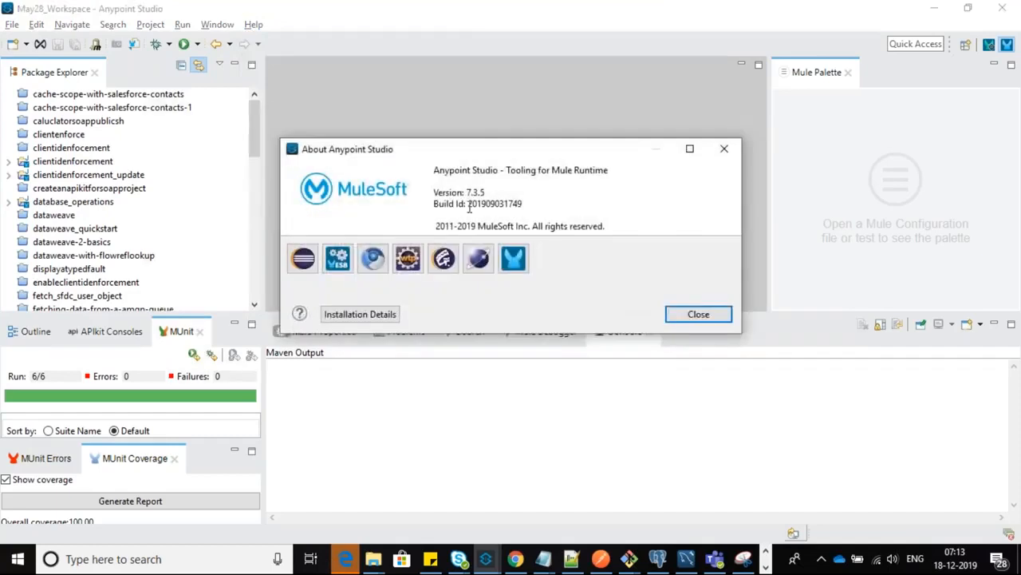
pyautogui.moveTo(470, 192); pyautogui.dragTo(518, 189)
pyautogui.click(724, 149)
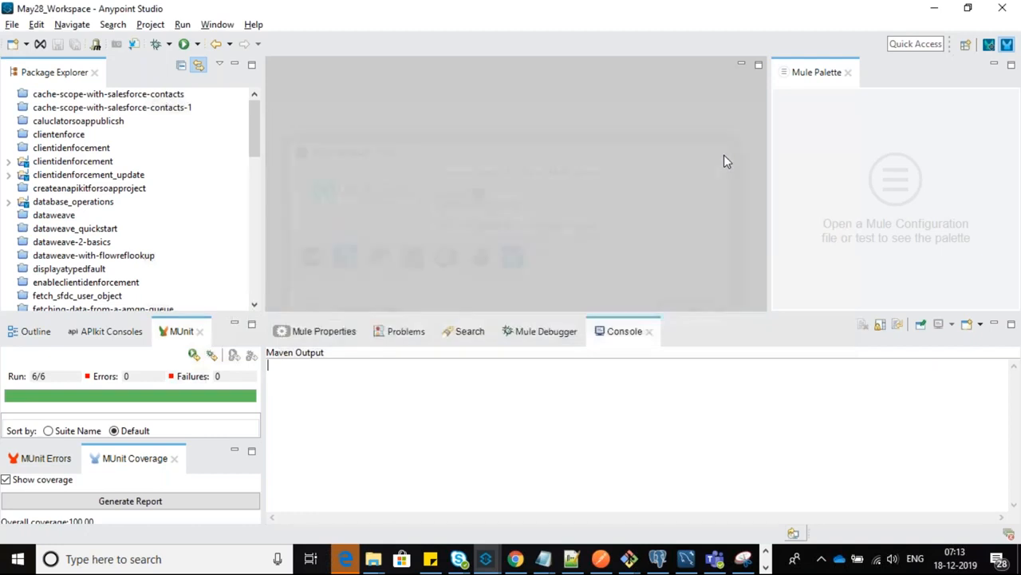
# Reopen the Maven preferences and turn the embedded Maven installation off and back on to inspect the Maven installation home directory.
pyautogui.click(220, 25)
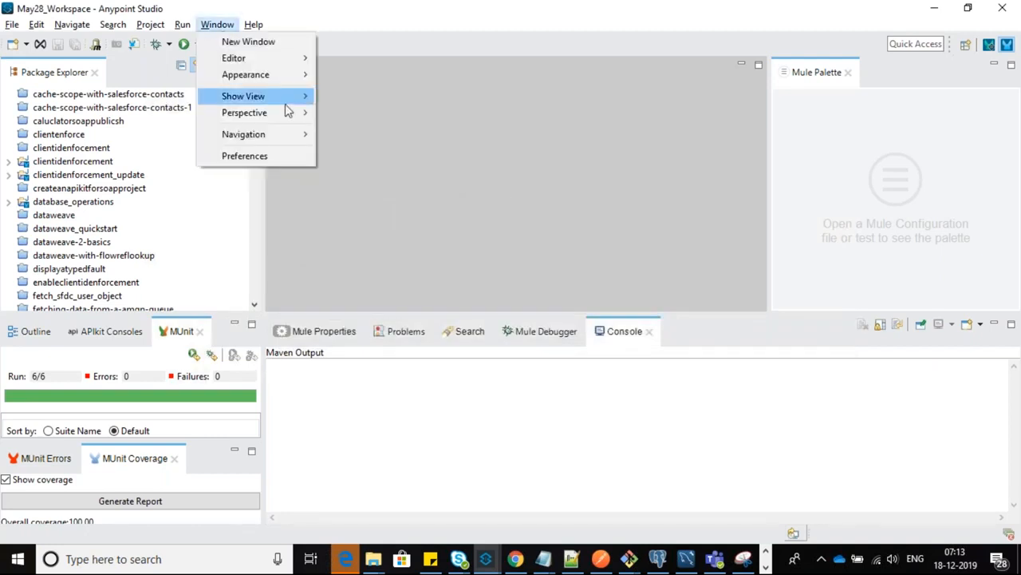
pyautogui.click(265, 157)
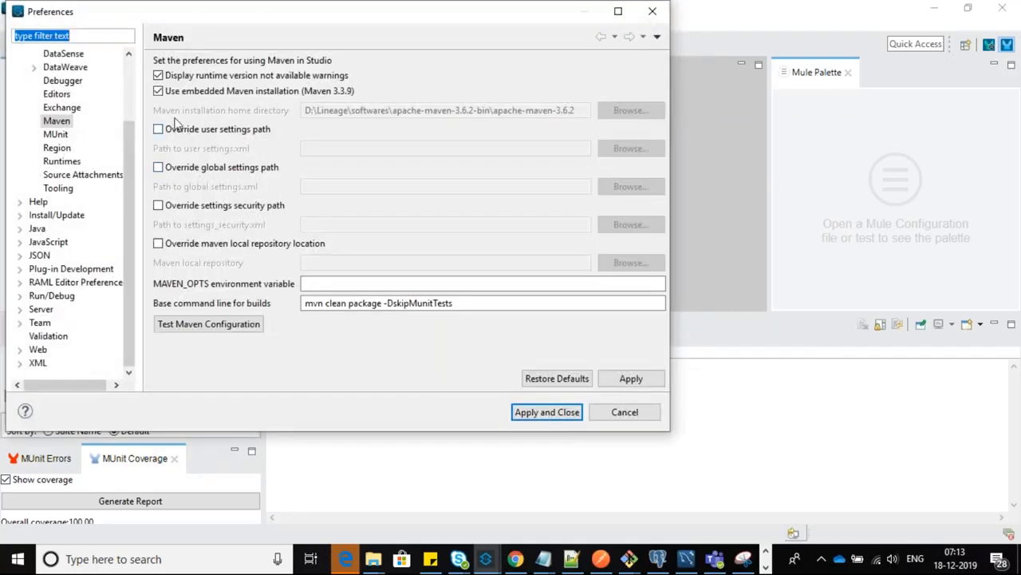
pyautogui.click(158, 91)
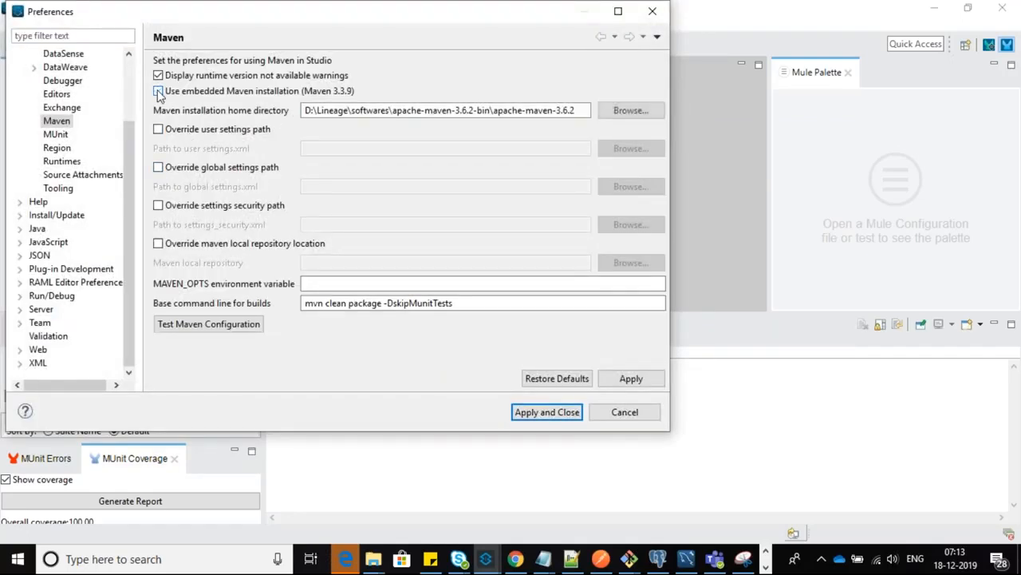
pyautogui.click(575, 112)
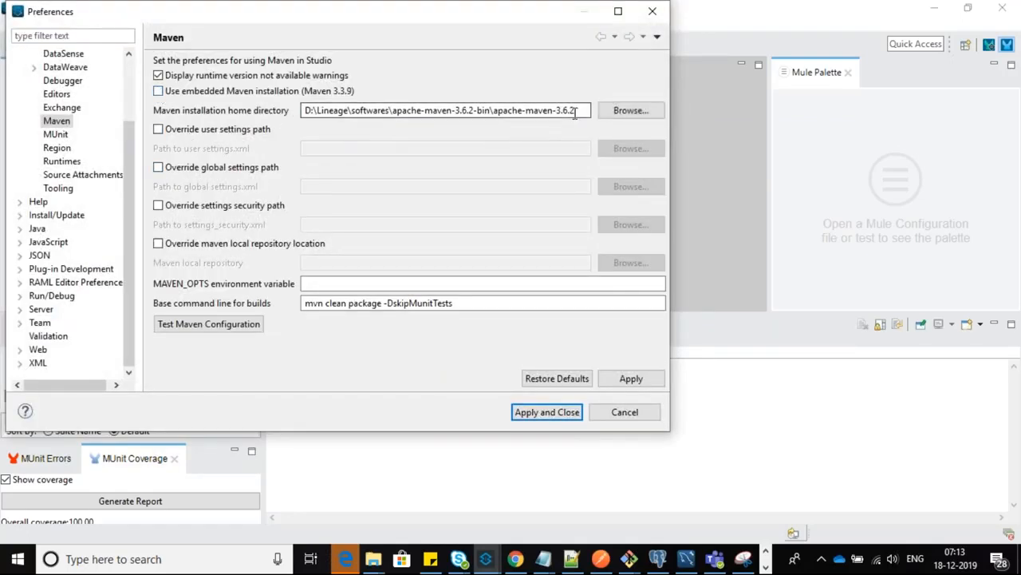
pyautogui.moveTo(582, 112); pyautogui.dragTo(503, 112)
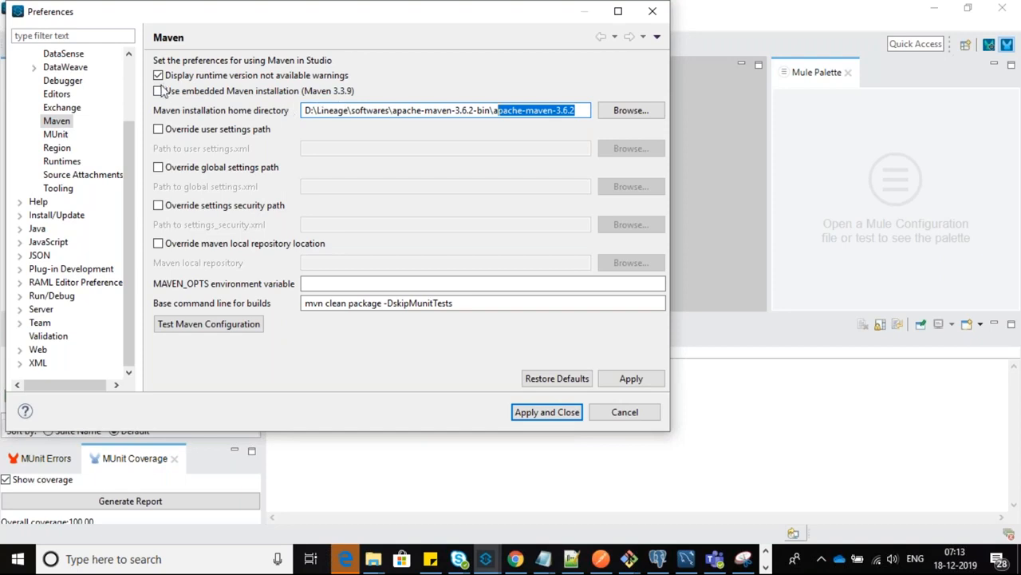
pyautogui.click(159, 92)
# Switch to the Windows System window, open the MAVEN_HOME system environment variable, and highlight its value.
pyautogui.hotkey('alt', 'Tab')
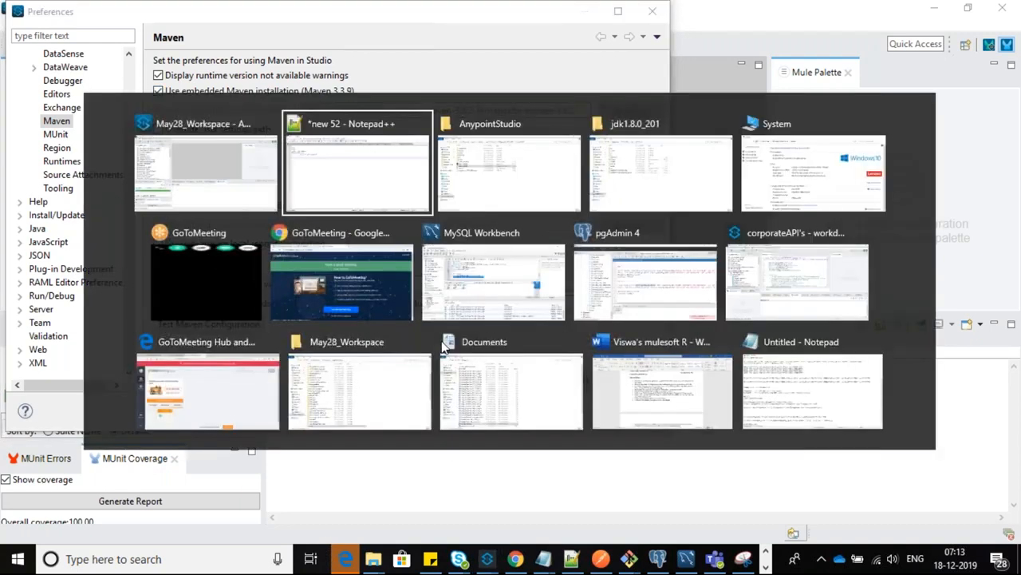
pyautogui.press('Tab')
pyautogui.press('Tab')
pyautogui.press('Tab')
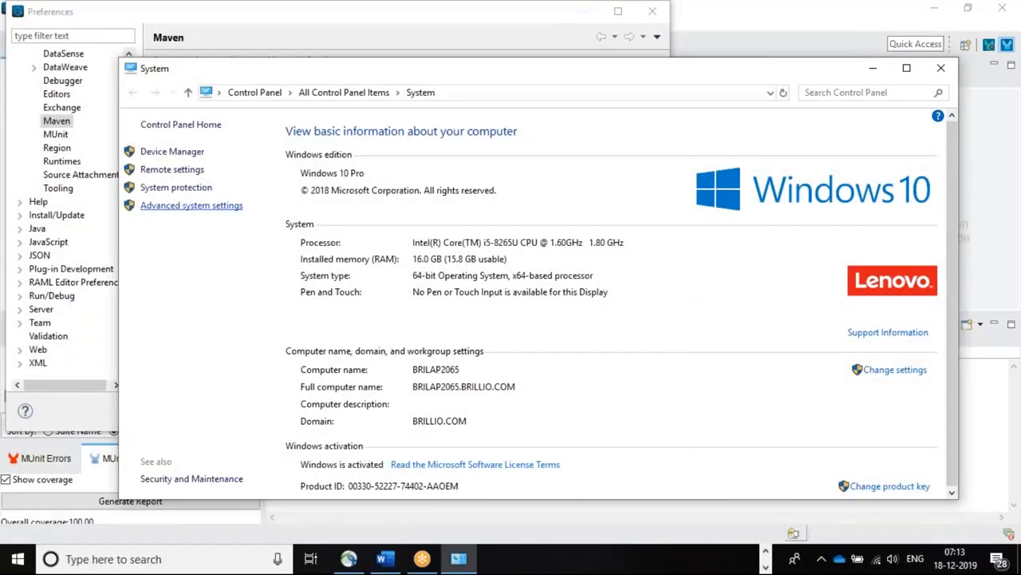
pyautogui.click(191, 205)
pyautogui.click(323, 349)
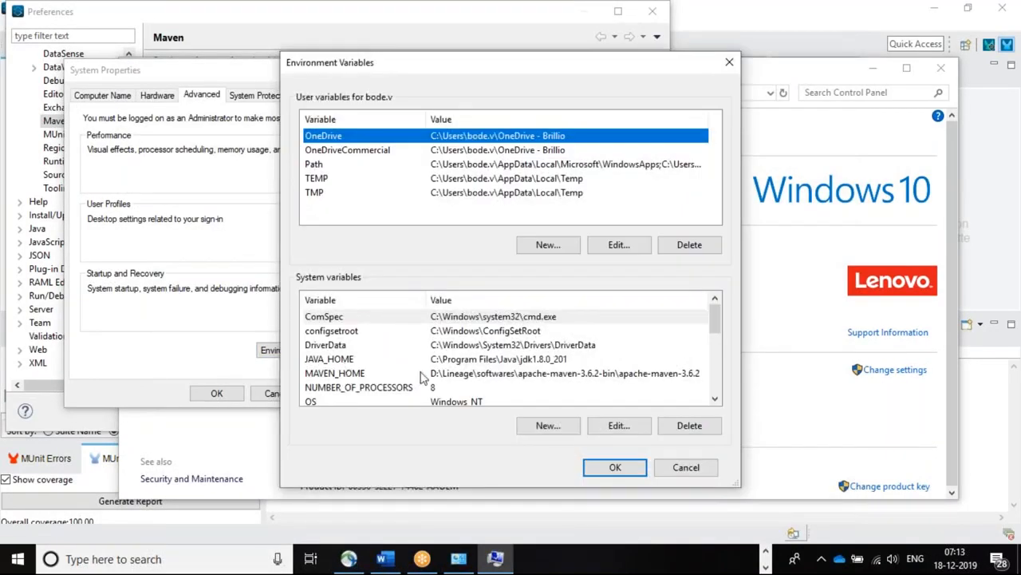
pyautogui.doubleClick(447, 381)
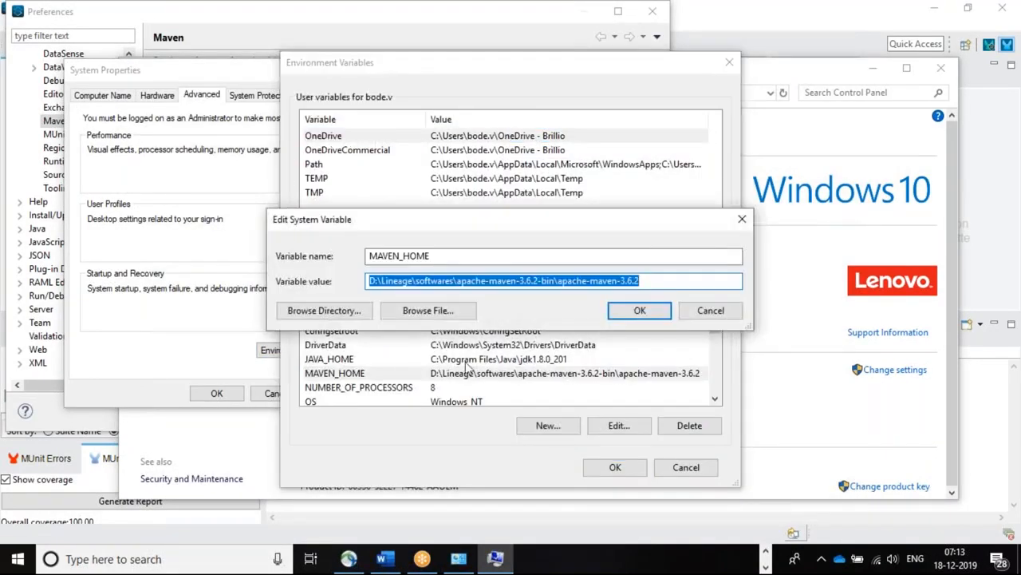
pyautogui.moveTo(667, 281); pyautogui.dragTo(349, 270)
# Switch to File Explorer, browse to D:\Lineage\softwares\apache-maven-3.6.2-bin\apache-maven-3.6.2, and display the folder's full path.
pyautogui.click(767, 550)
pyautogui.moveTo(374, 553)
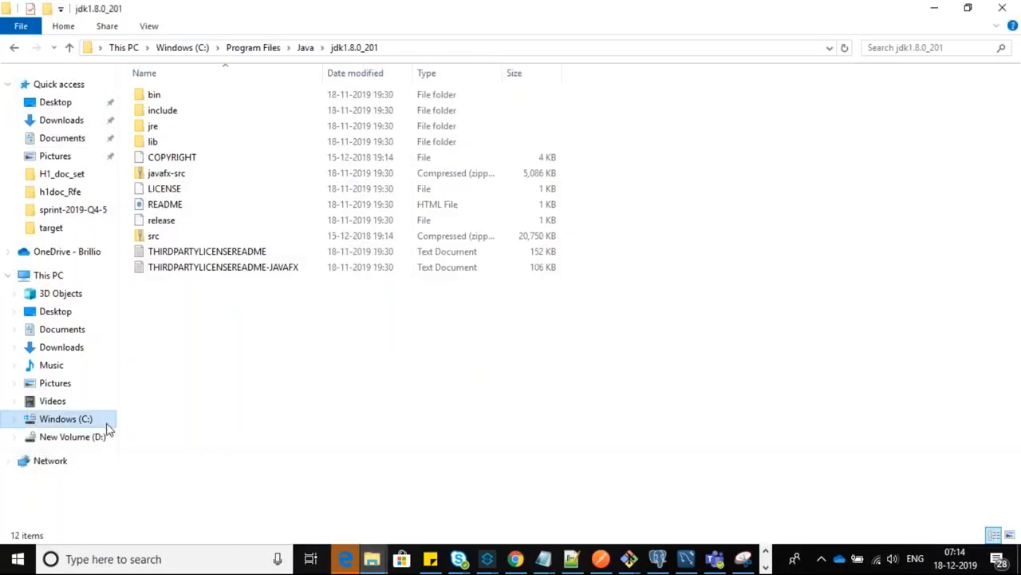
pyautogui.click(86, 426)
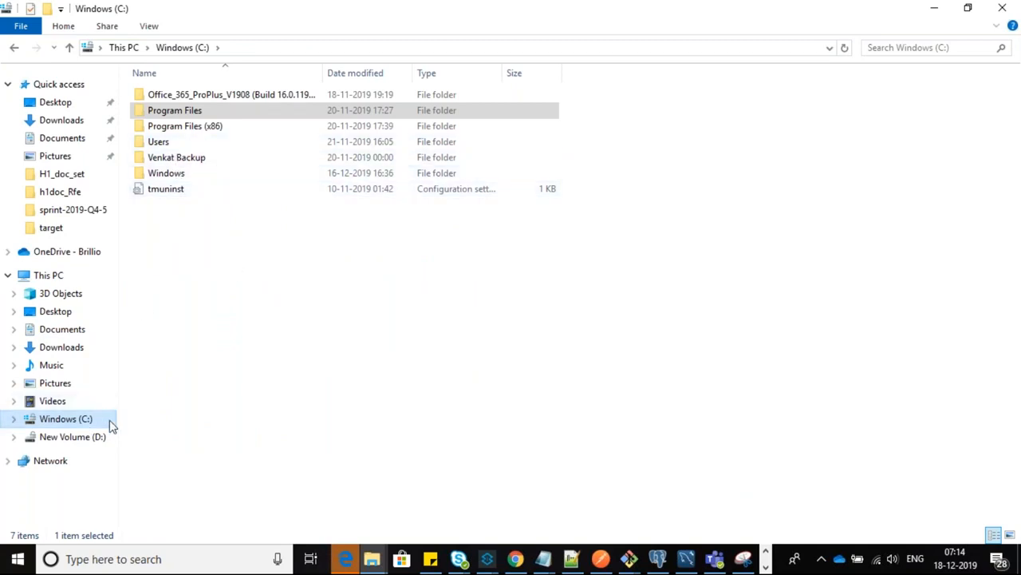
pyautogui.click(93, 439)
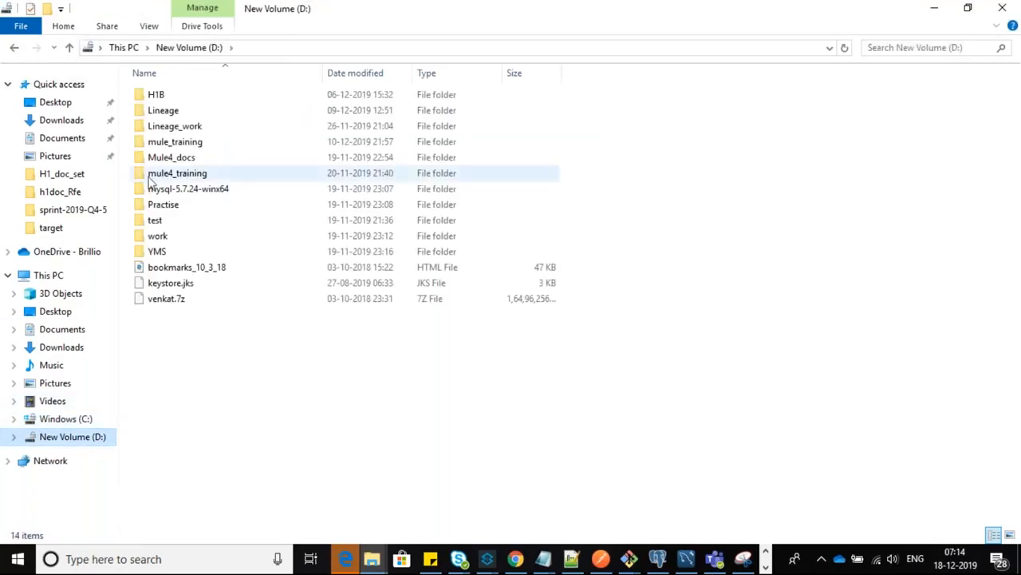
pyautogui.doubleClick(170, 110)
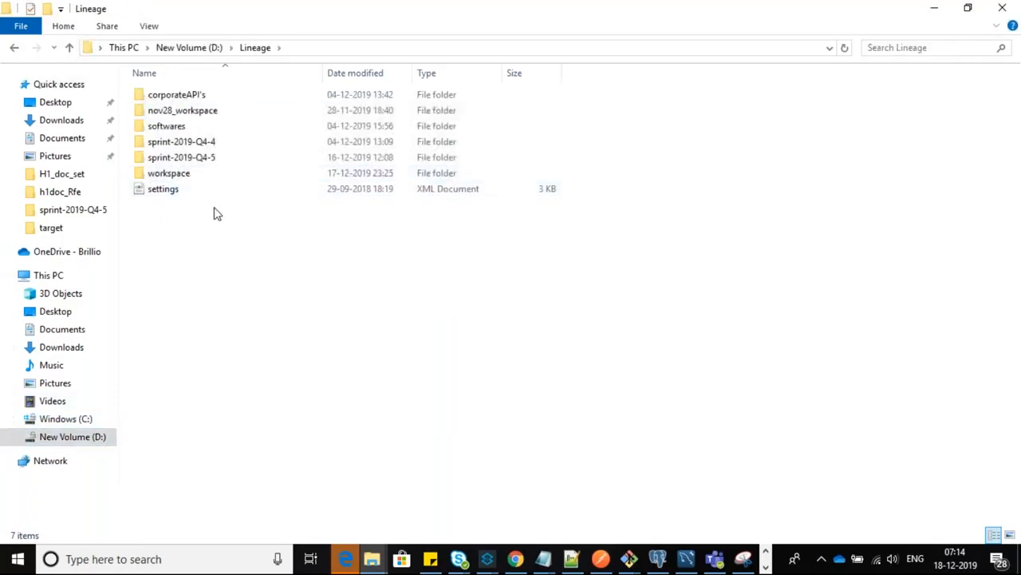
pyautogui.hotkey('alt', 'Left')
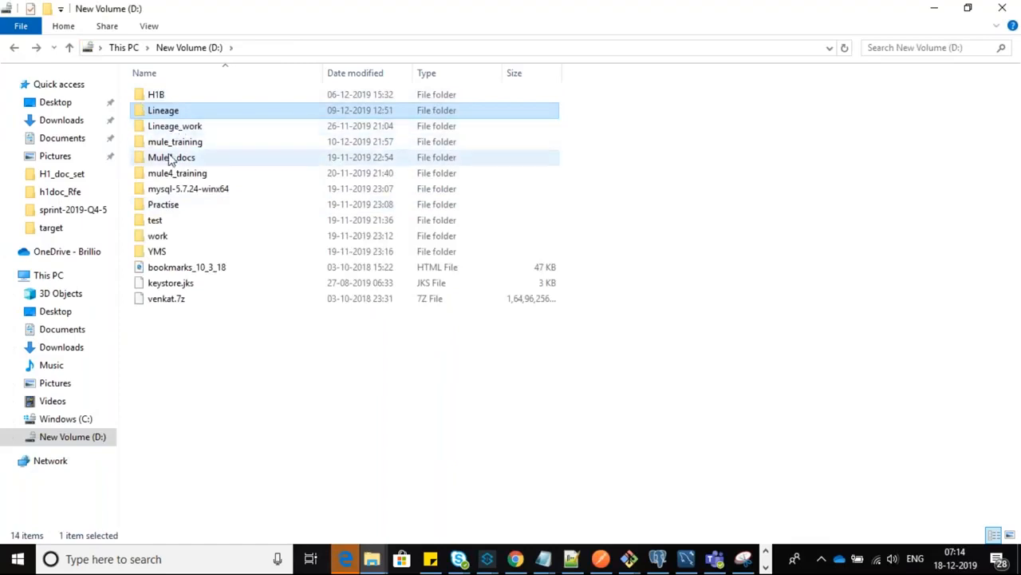
pyautogui.doubleClick(173, 112)
pyautogui.doubleClick(176, 128)
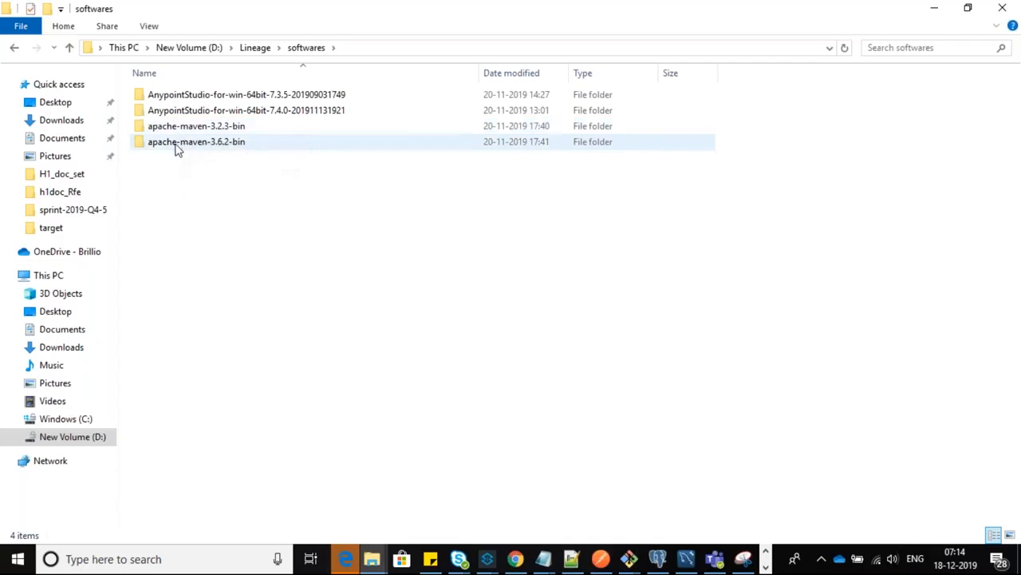
pyautogui.doubleClick(176, 143)
pyautogui.doubleClick(197, 99)
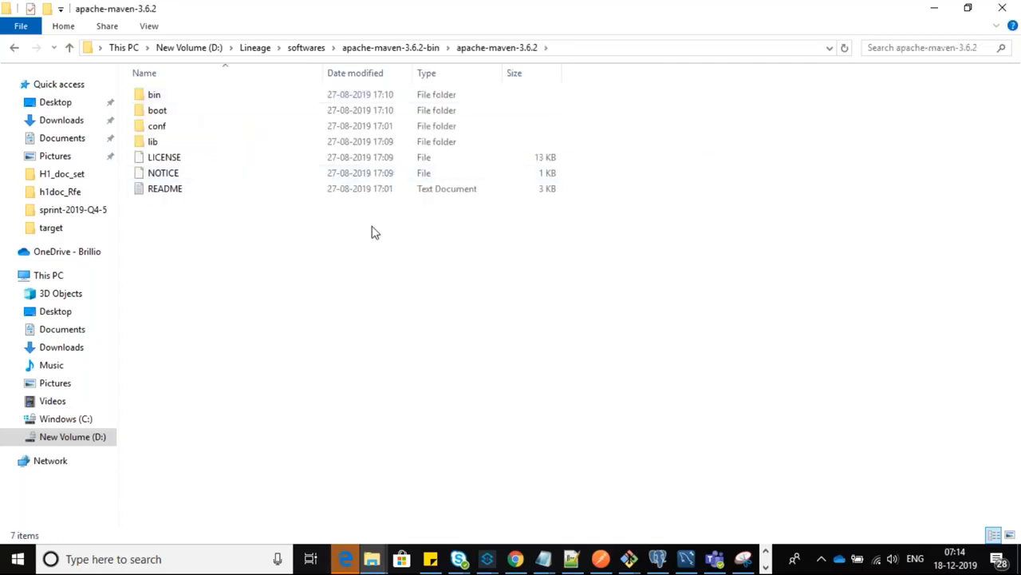
pyautogui.click(584, 51)
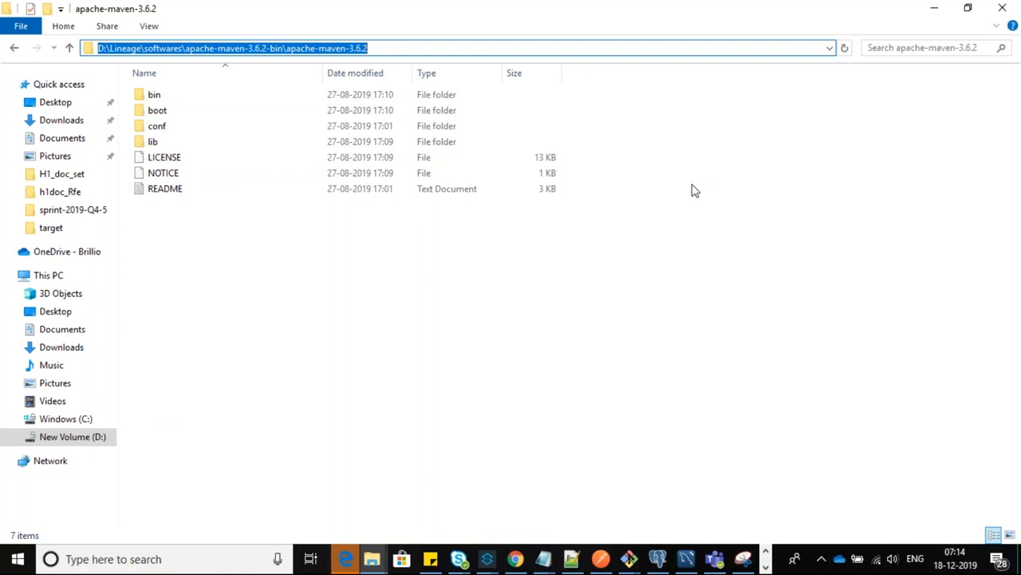
# Return to the MAVEN_HOME variable, compare its name and value with the Maven folder path, and close it without changes.
pyautogui.hotkey('alt', 'Tab')
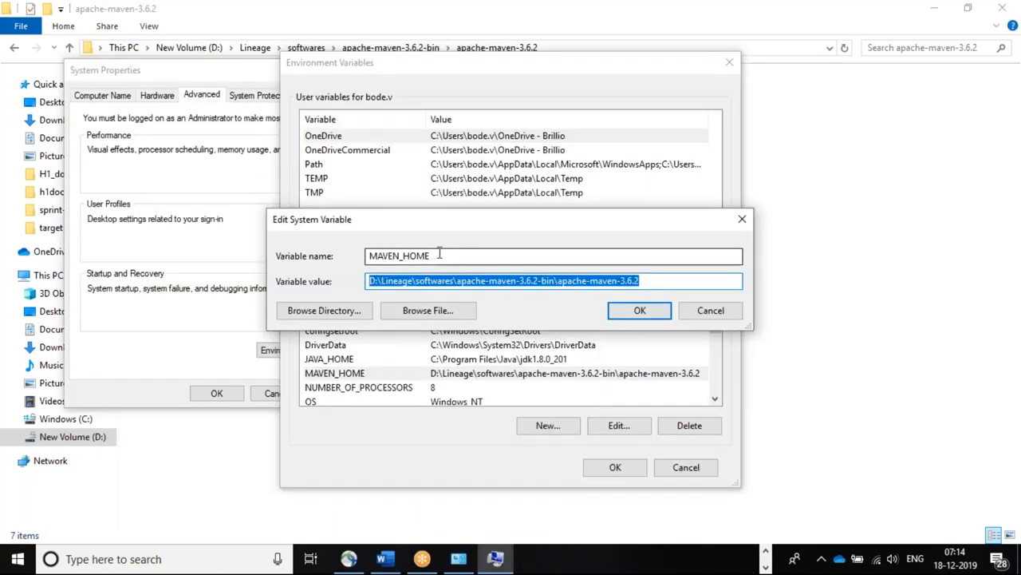
pyautogui.doubleClick(439, 253)
pyautogui.click(650, 280)
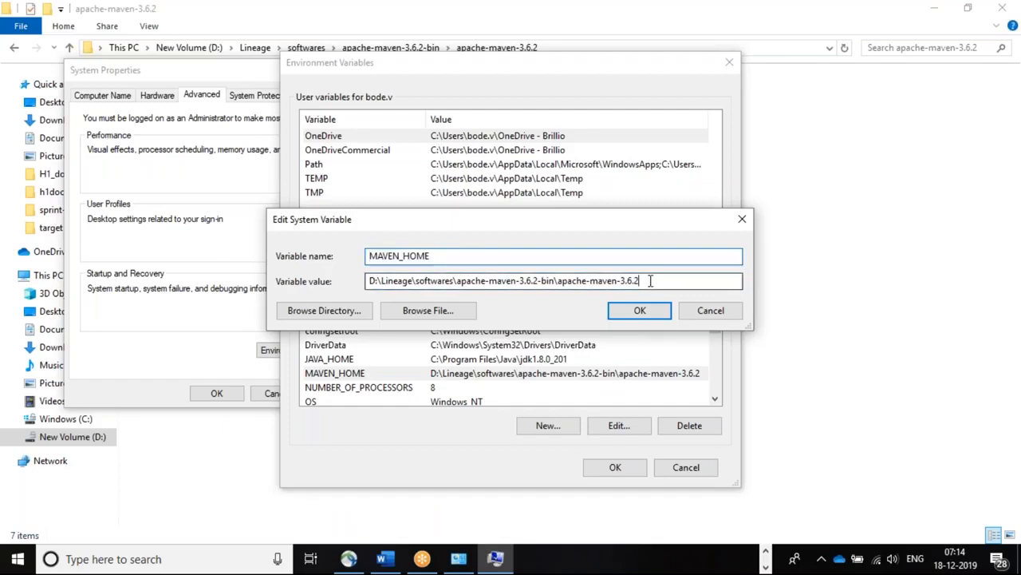
pyautogui.moveTo(650, 280); pyautogui.dragTo(370, 271)
pyautogui.click(701, 314)
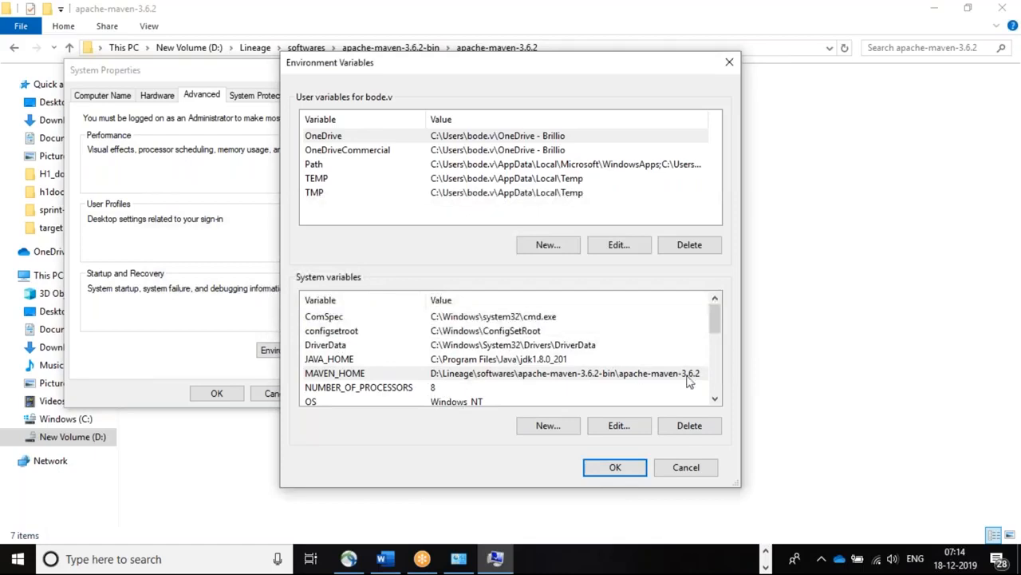
# Open the JAVA_HOME system variable to review its value and close it without changes.
pyautogui.click(708, 399)
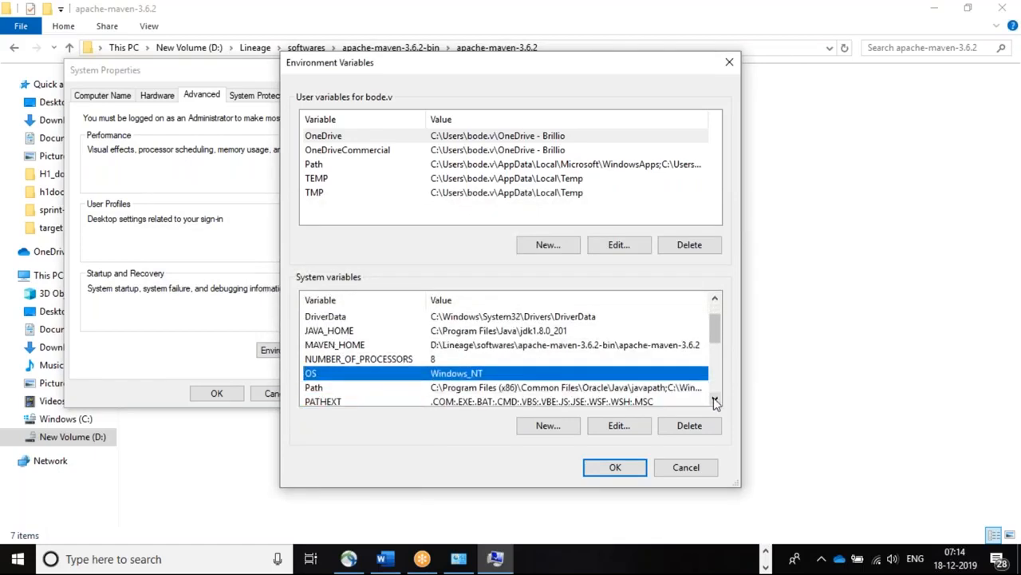
pyautogui.doubleClick(543, 330)
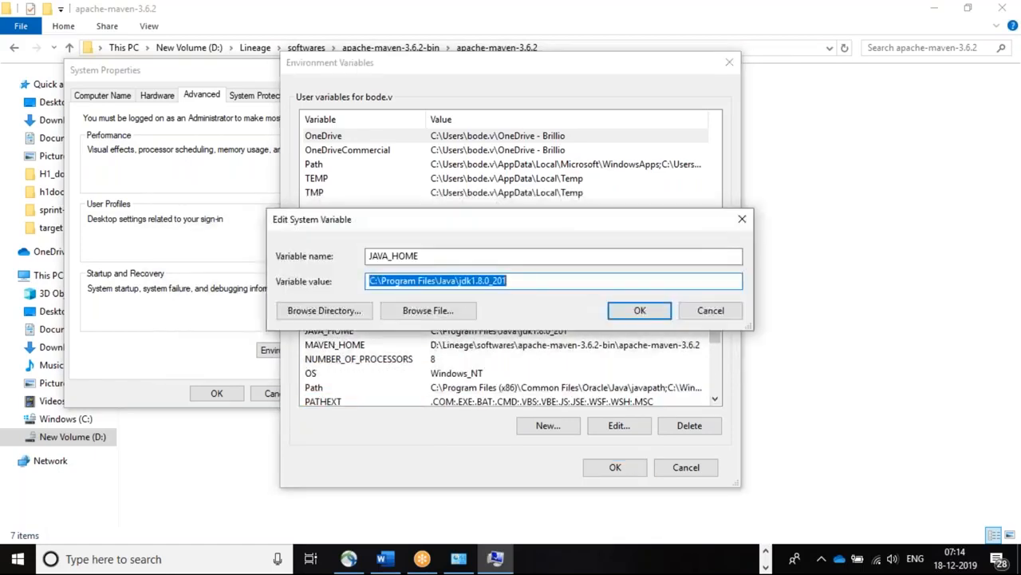
pyautogui.click(710, 311)
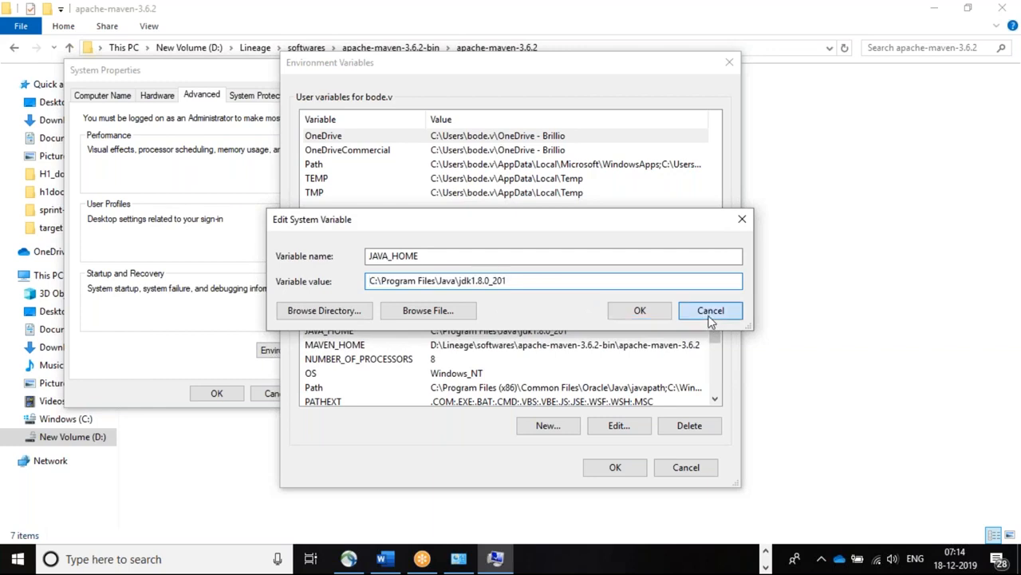
# Try to open the Path system variable for editing, reopening the environment variables between attempts.
pyautogui.click(525, 321)
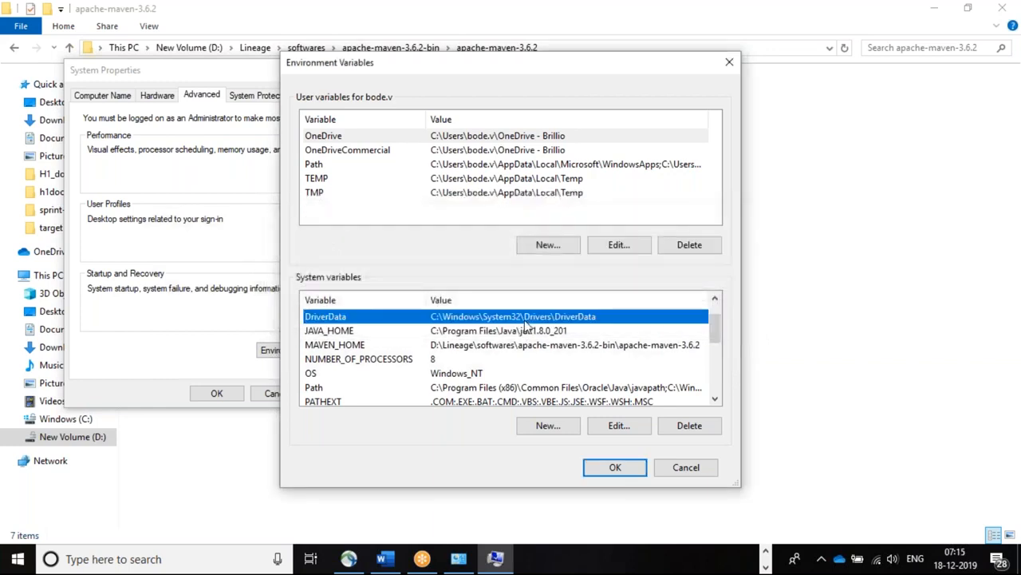
pyautogui.press('p')
pyautogui.press('Return')
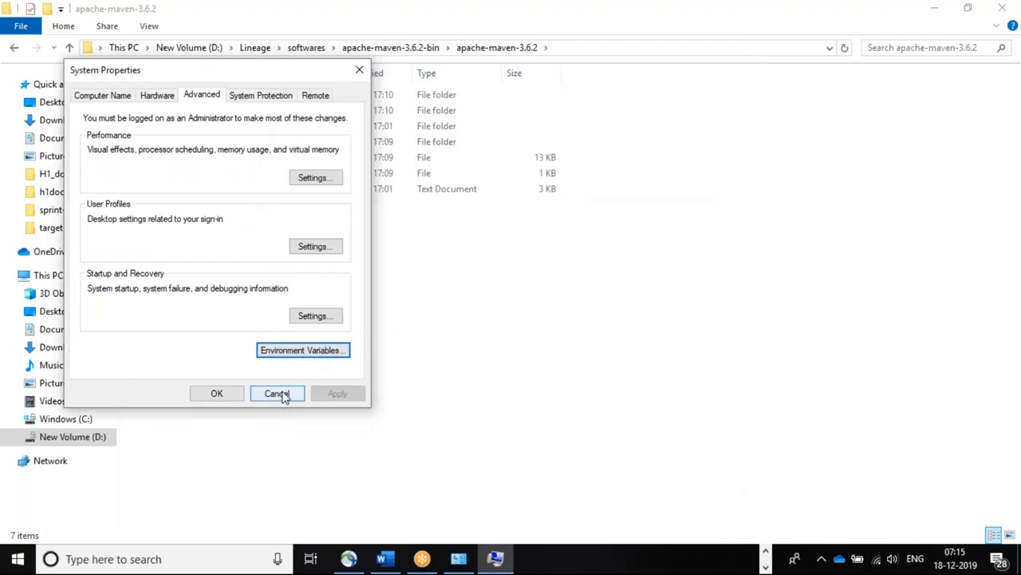
pyautogui.click(288, 356)
pyautogui.click(341, 358)
pyautogui.press('p')
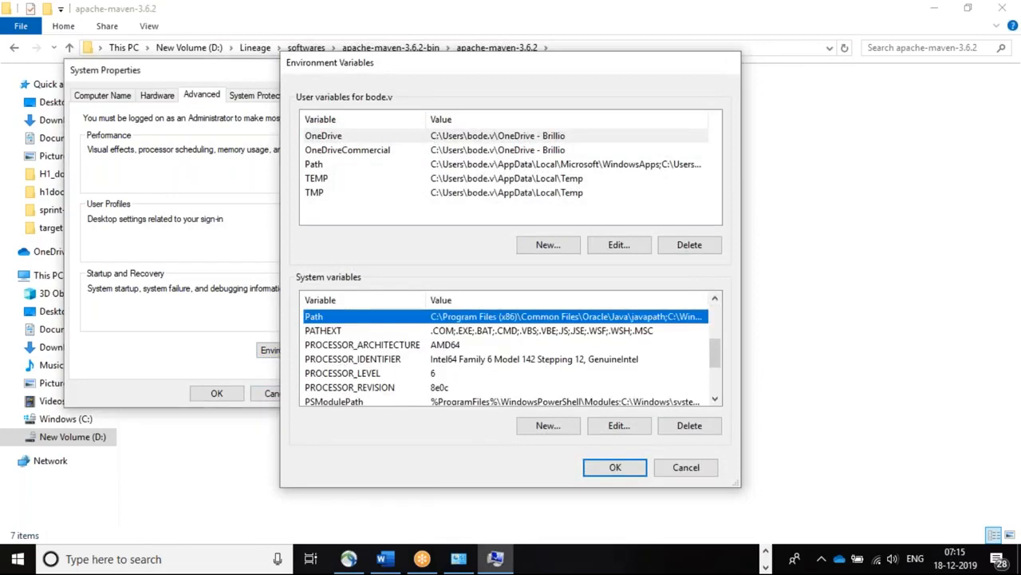
pyautogui.press('Return')
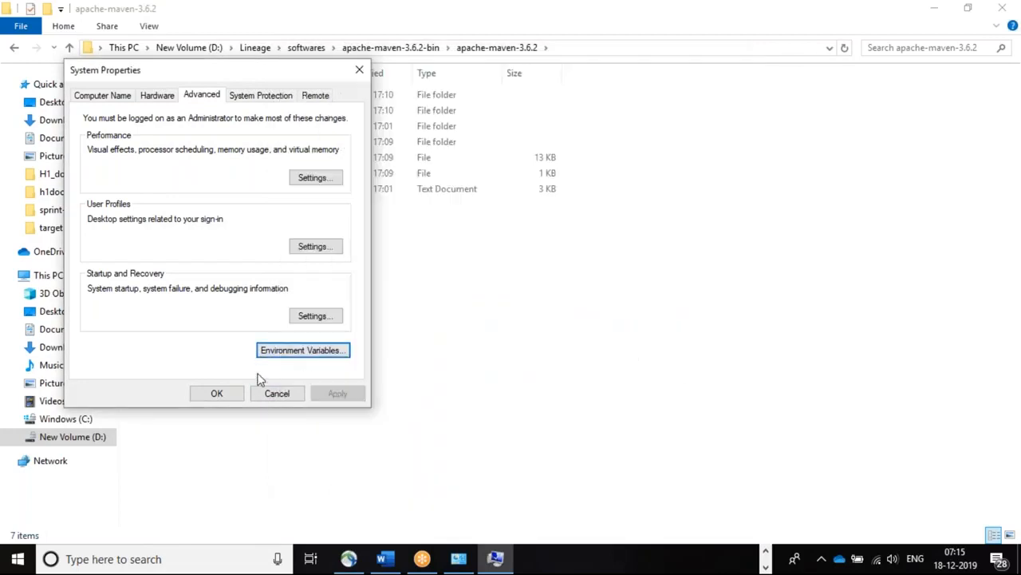
# Reopen the environment variables, inspect the MAVEN_HOME system variable's value, and close it without changes.
pyautogui.click(287, 356)
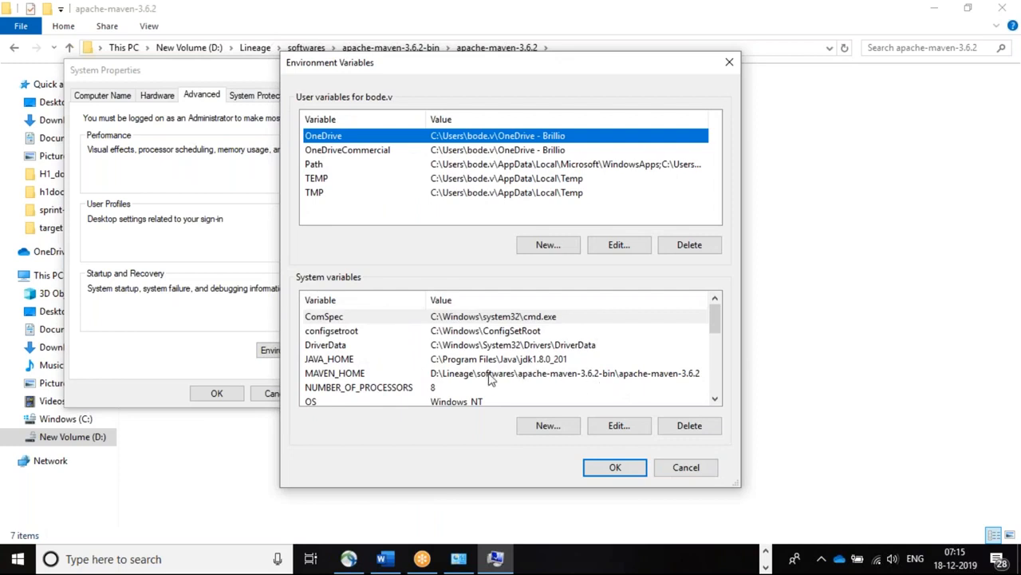
pyautogui.click(486, 375)
pyautogui.click(715, 399)
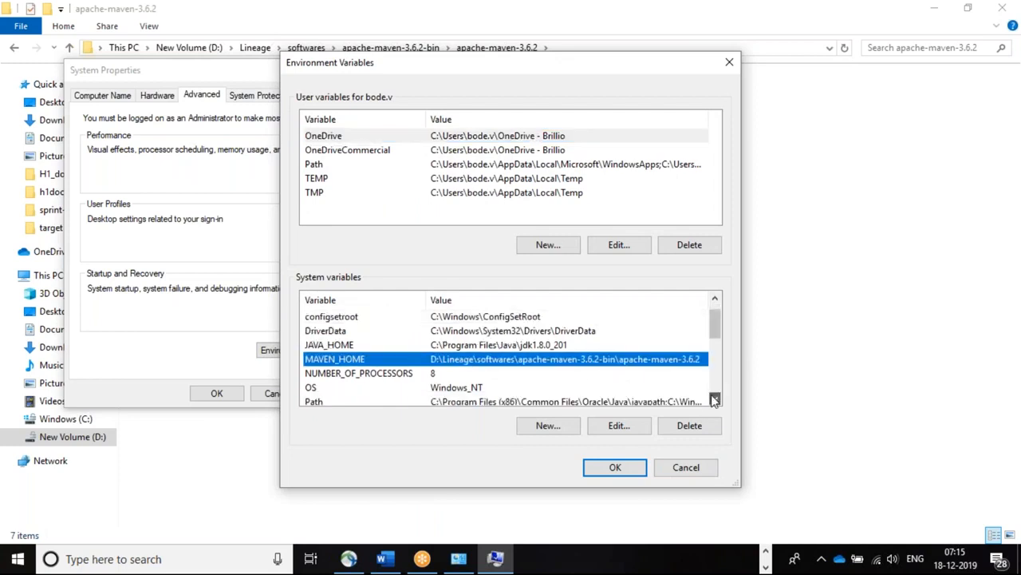
pyautogui.click(715, 401)
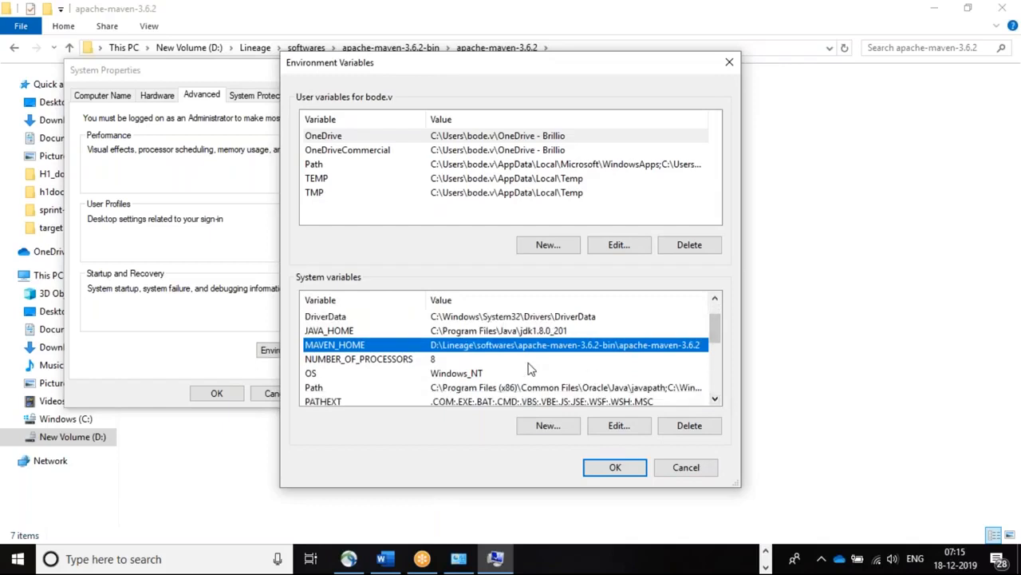
pyautogui.doubleClick(445, 345)
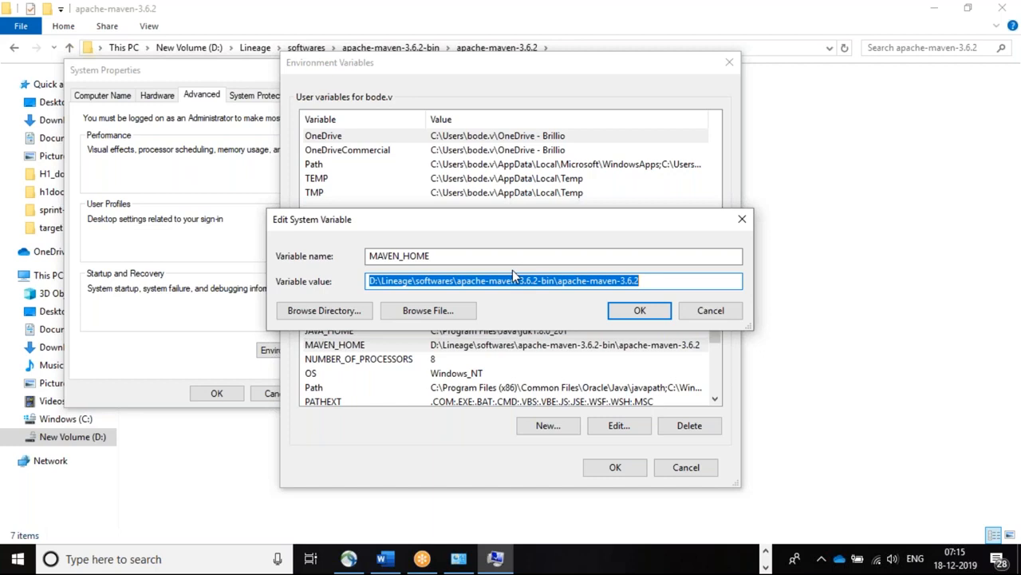
pyautogui.click(711, 311)
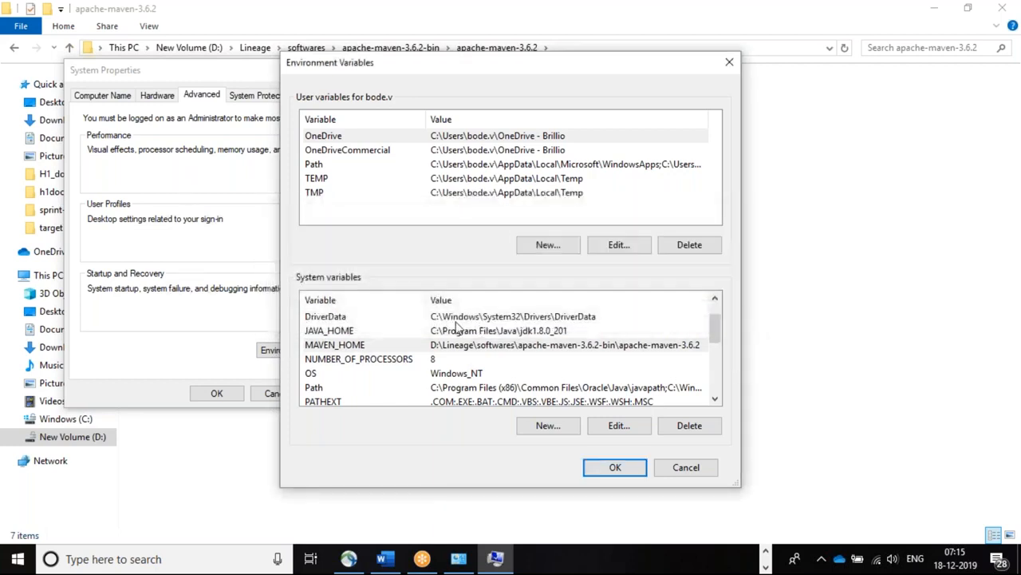
# Open the Path system variable for editing and select its %MAVEN_HOME%\bin entry.
pyautogui.click(446, 320)
pyautogui.press('p')
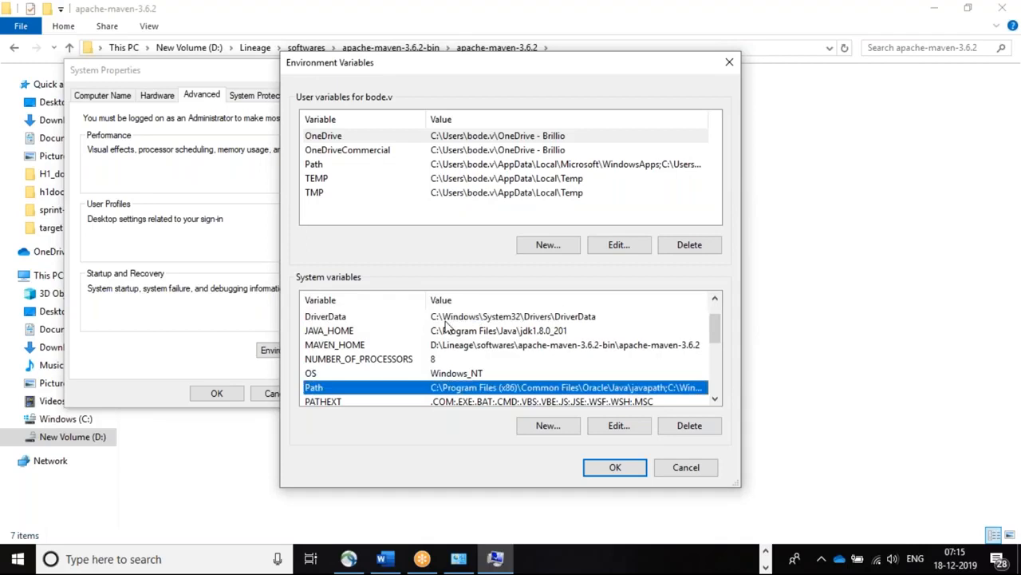
pyautogui.click(620, 427)
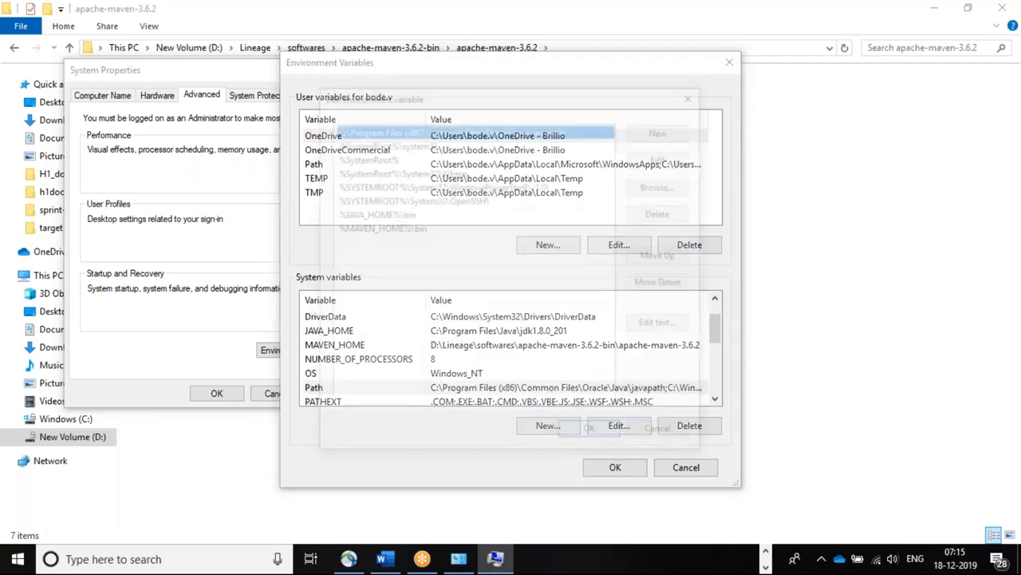
pyautogui.click(408, 229)
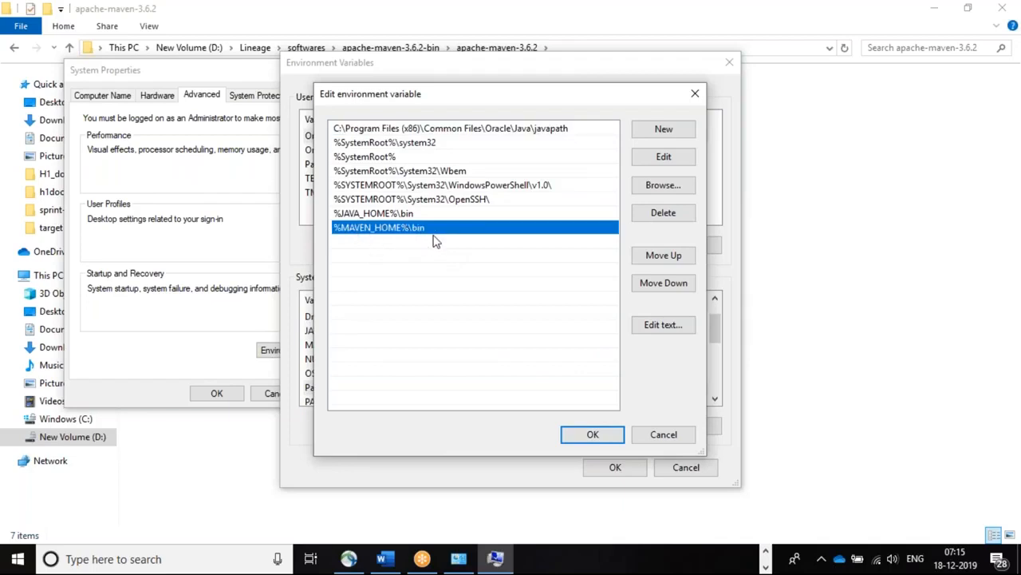
# Switch to Anypoint Studio, turn off embedded Maven to inspect the installation directory's folder picker, turn it back on, and cancel the preferences.
pyautogui.hotkey('alt', 'Tab')
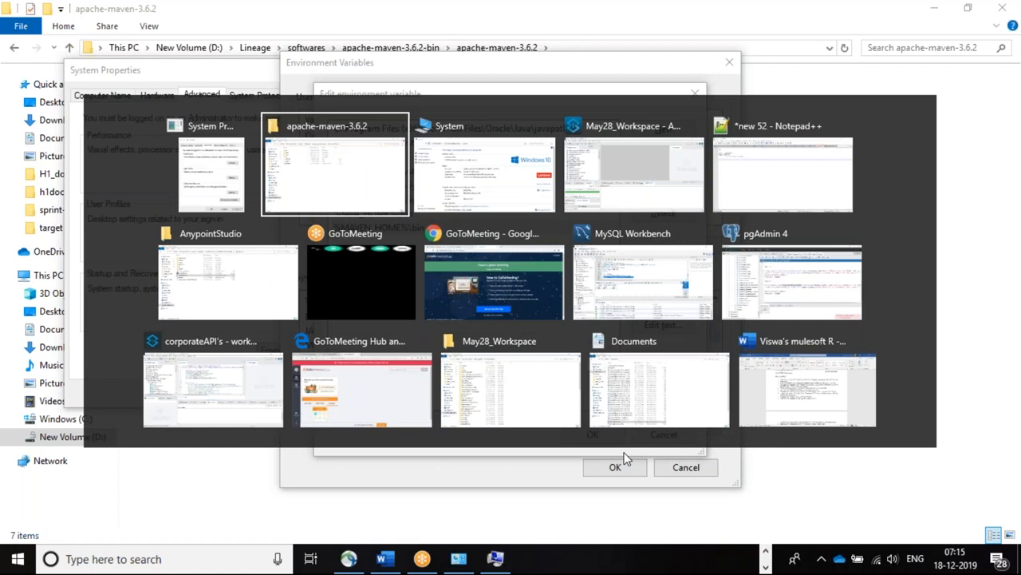
pyautogui.hotkey('alt', 'Tab')
pyautogui.hotkey('alt', 'Tab')
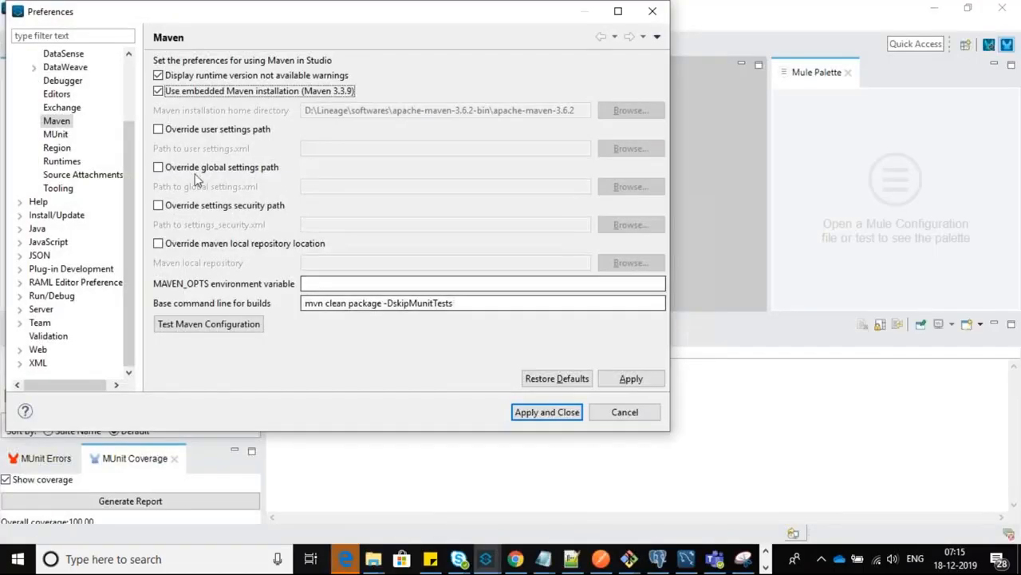
pyautogui.click(159, 91)
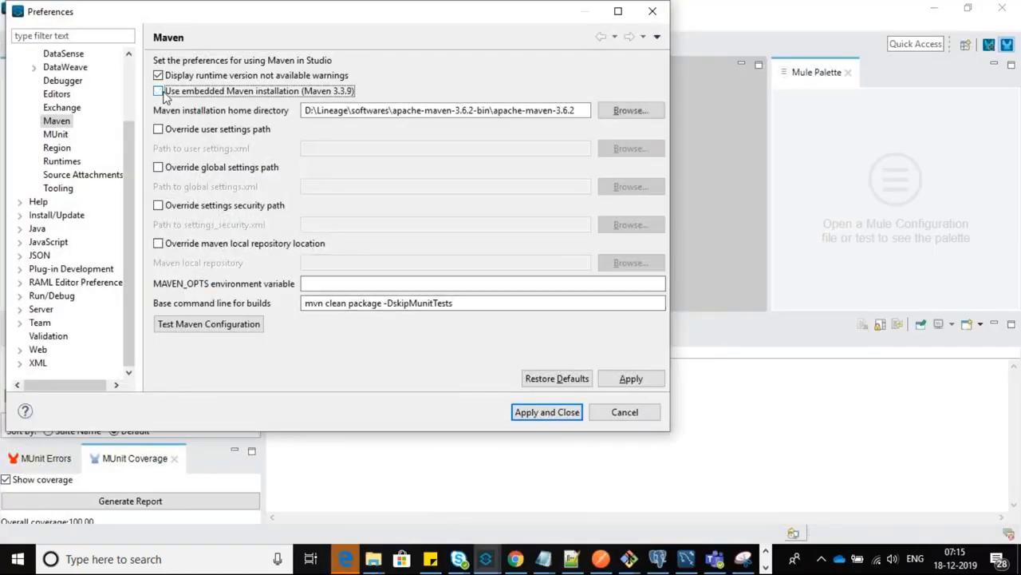
pyautogui.click(631, 113)
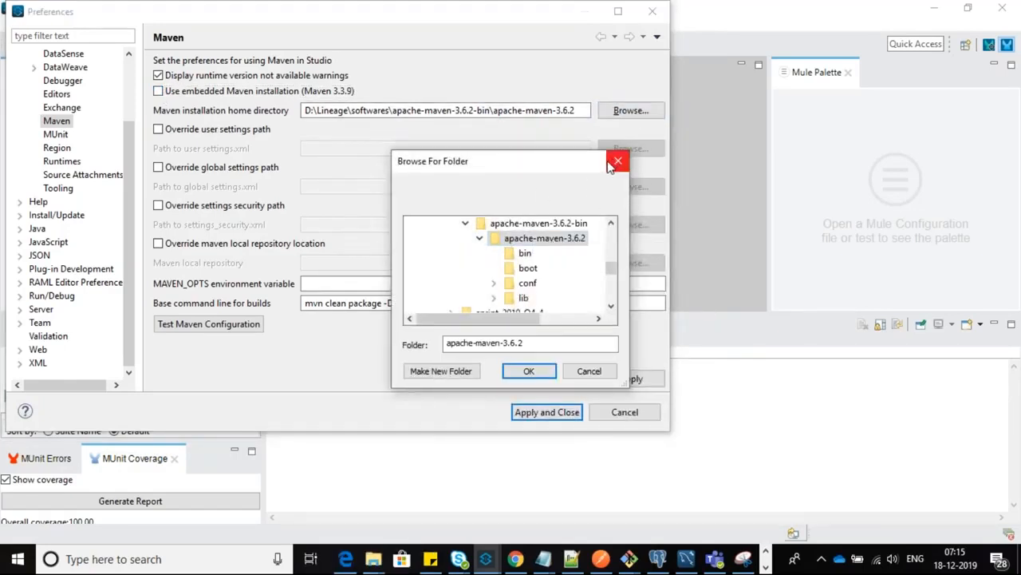
pyautogui.click(616, 162)
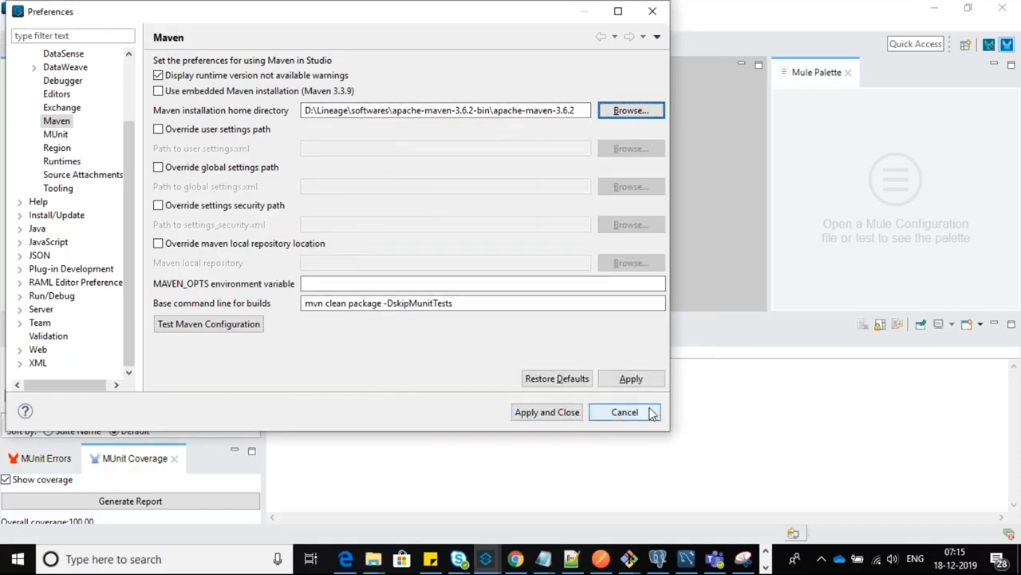
pyautogui.click(159, 92)
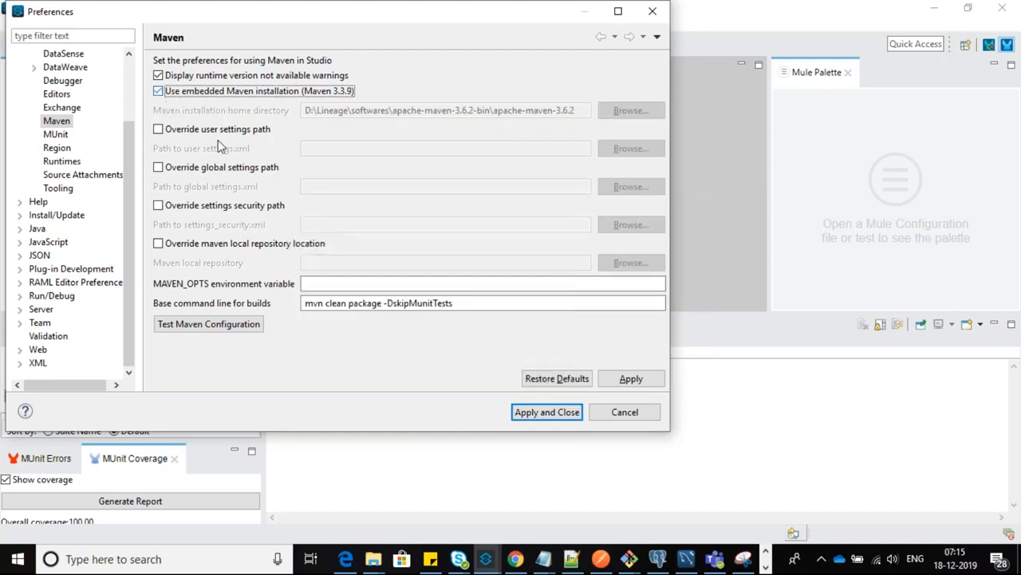
pyautogui.click(625, 412)
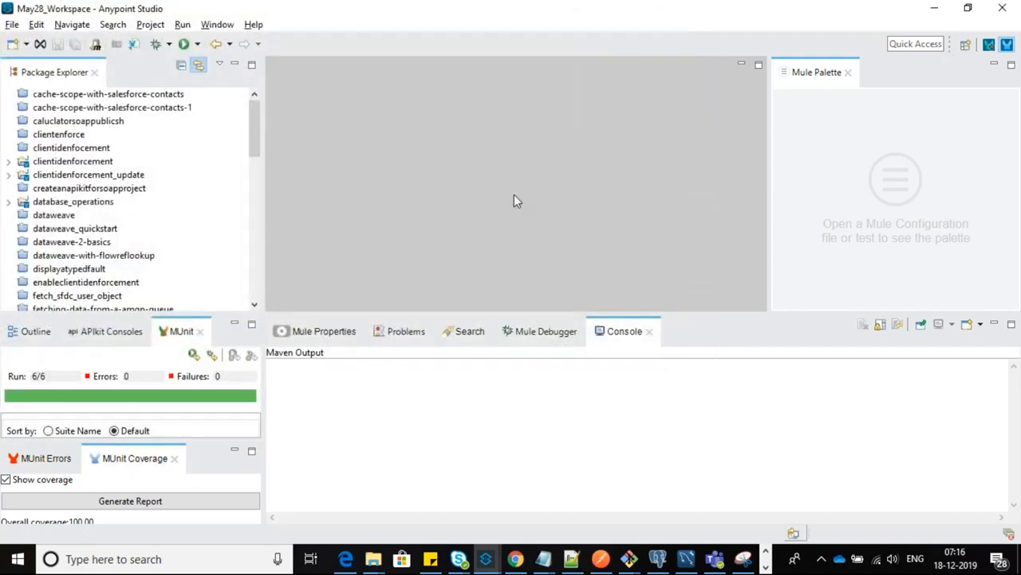
# Open Anypoint Studio's preferences and filter them for "maven" to show the Maven settings.
pyautogui.click(751, 23)
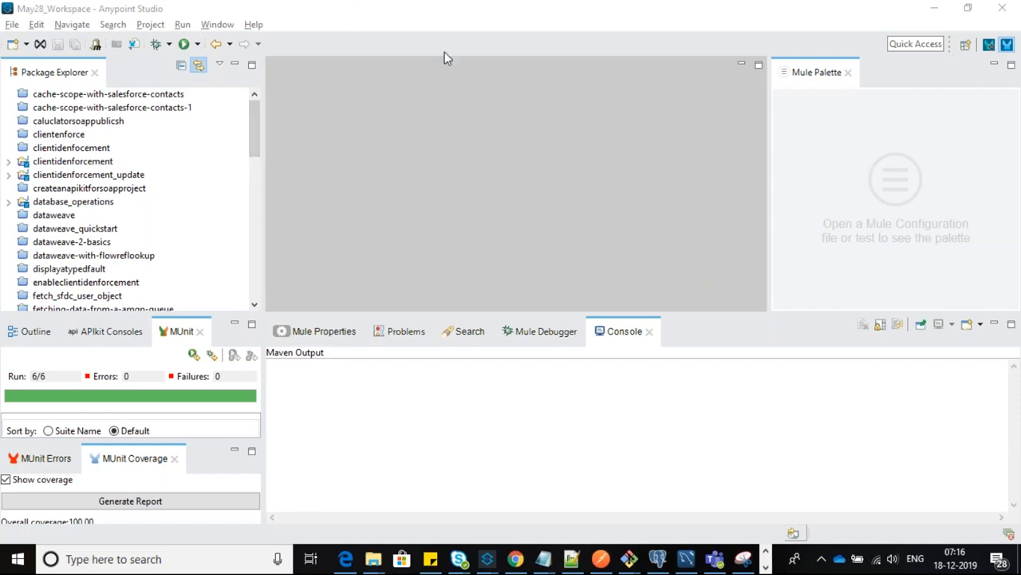
pyautogui.click(217, 24)
pyautogui.click(266, 155)
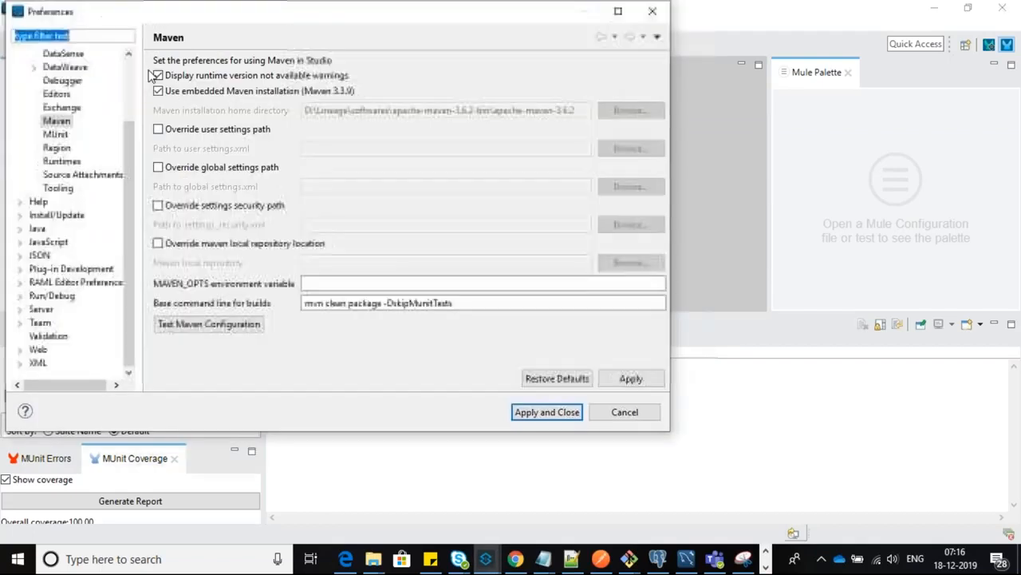
pyautogui.write('maven')
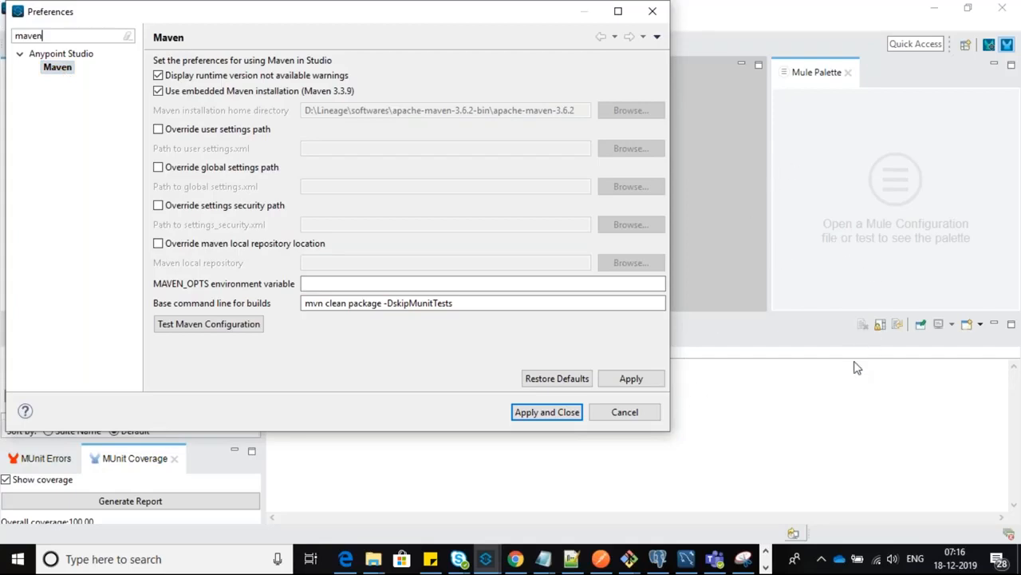
pyautogui.click(817, 430)
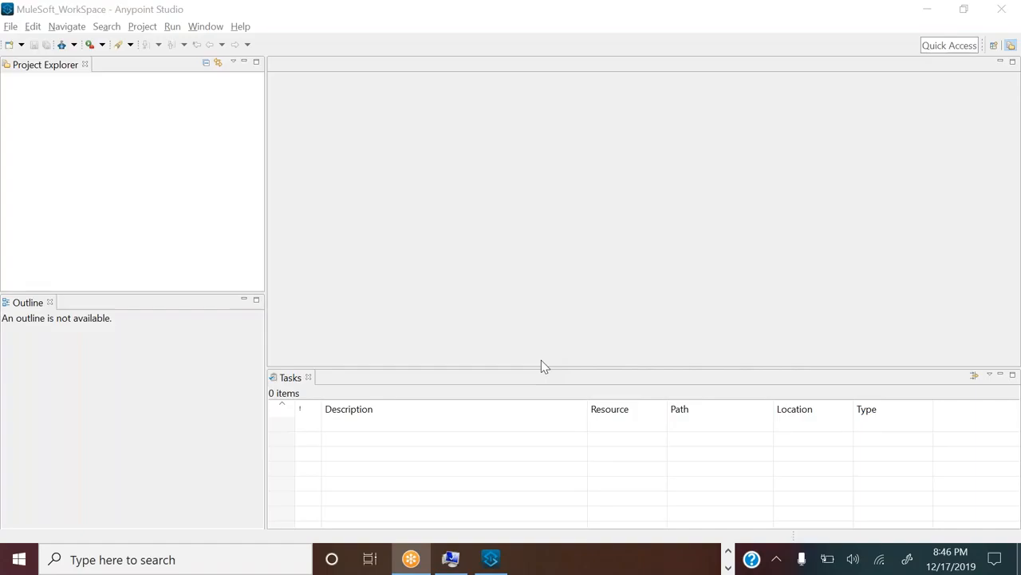
# In the MuleSoft_WorkSpace instance, search the preferences for "maven" and cancel the dialog.
pyautogui.click(495, 256)
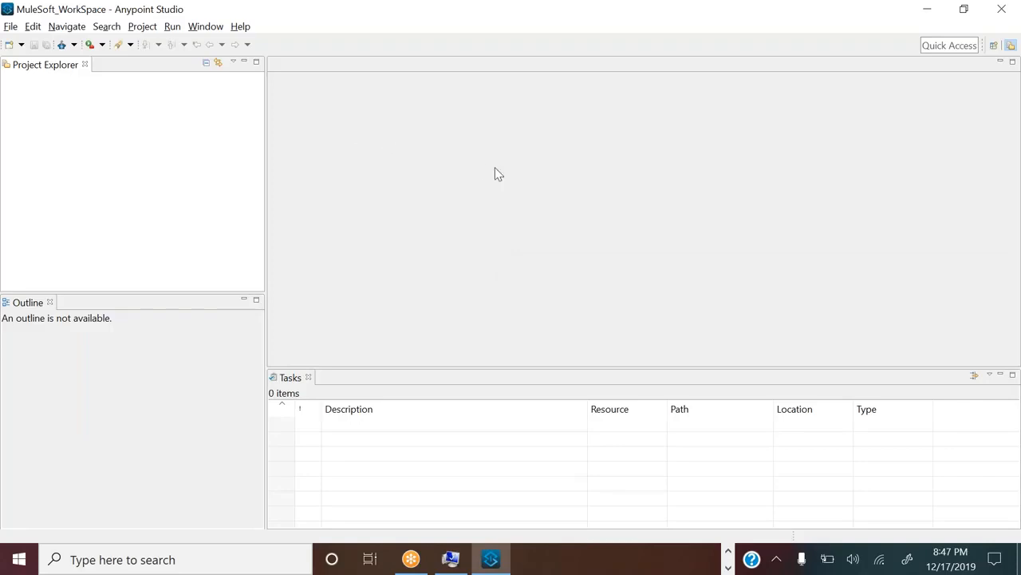
pyautogui.click(206, 27)
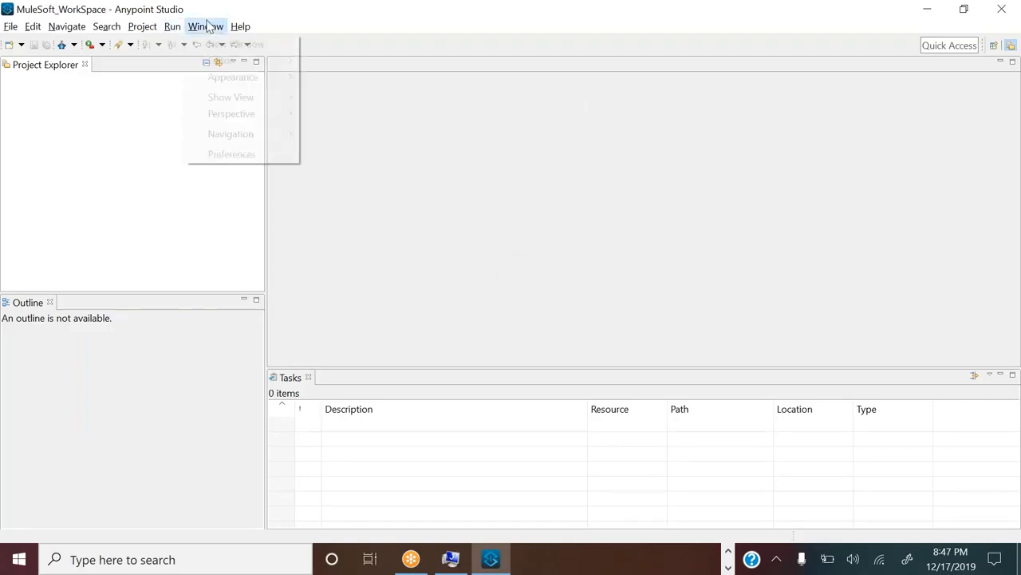
pyautogui.click(236, 154)
pyautogui.write('mav')
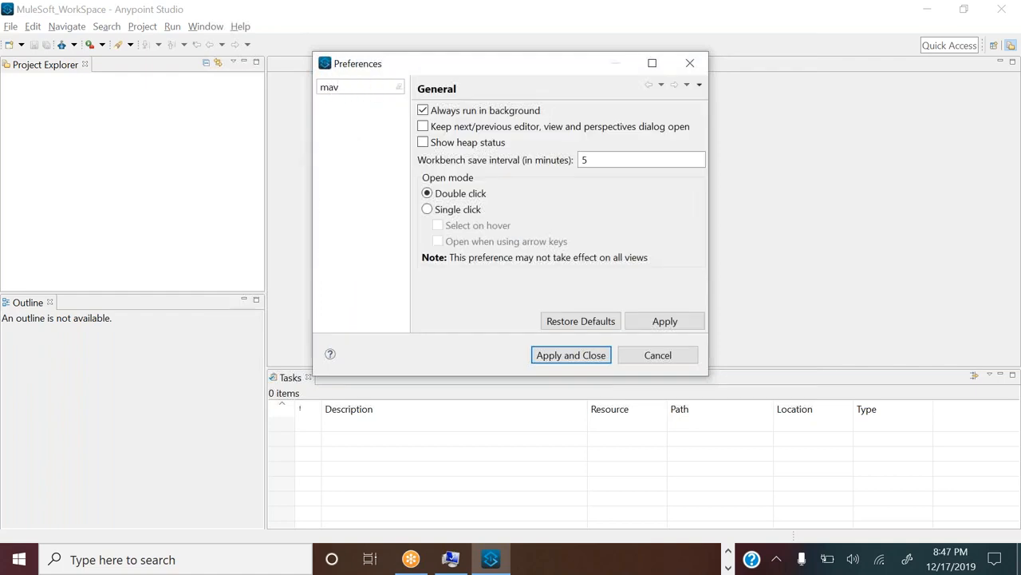
pyautogui.write('en')
pyautogui.click(654, 356)
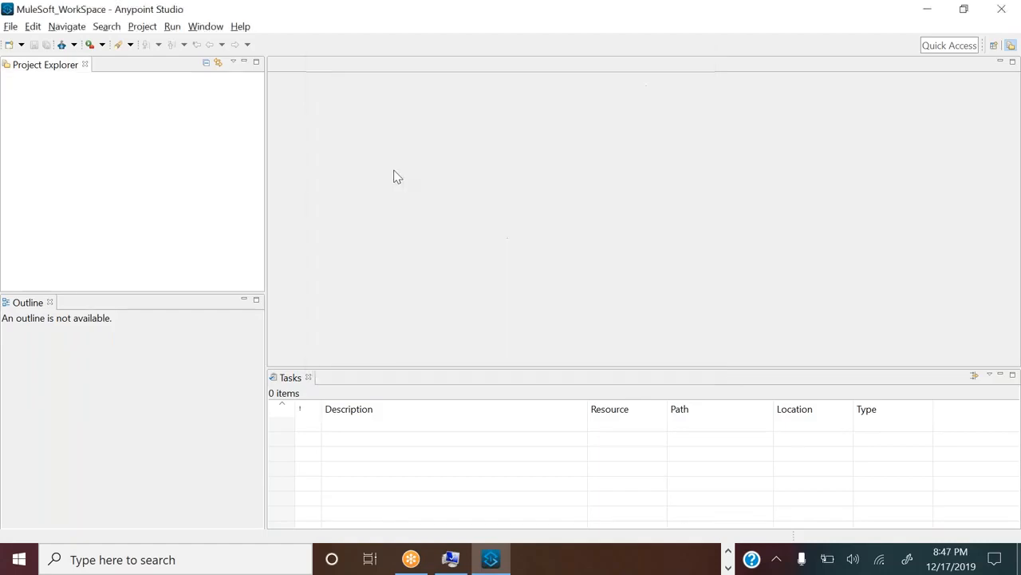
# Check the version and build details of the installed Anypoint Studio, and close the information window.
pyautogui.click(243, 26)
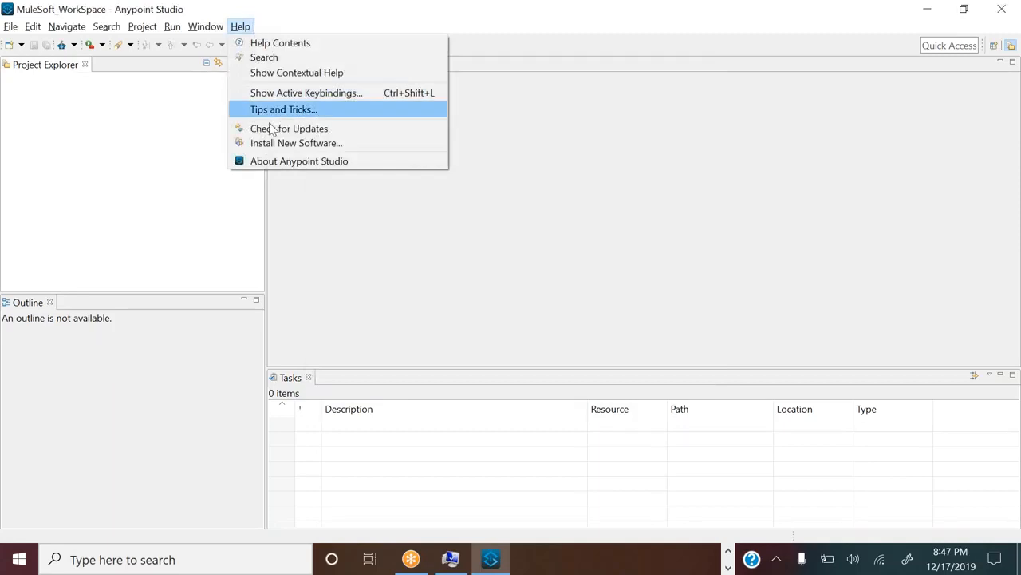
pyautogui.click(280, 167)
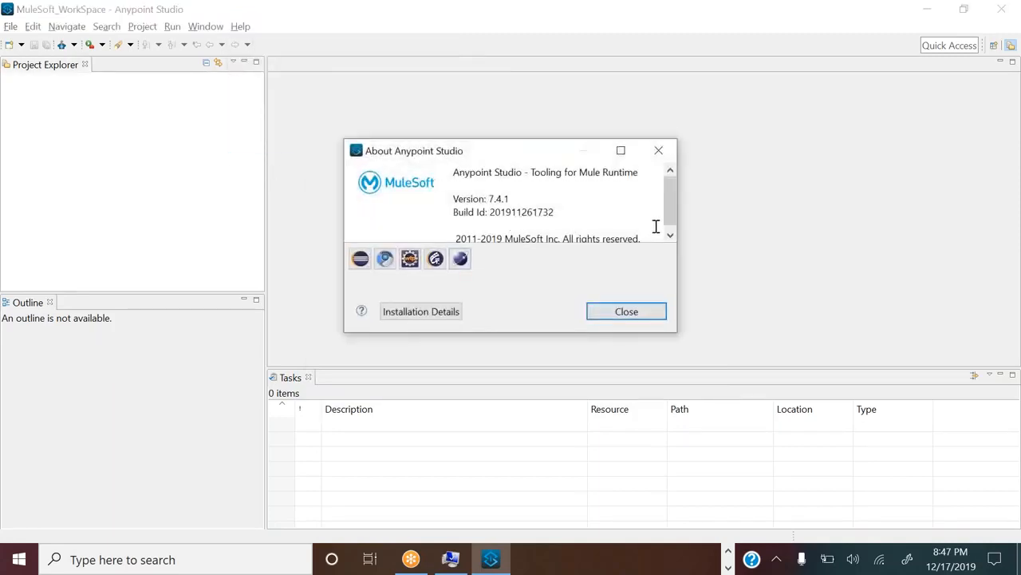
pyautogui.click(671, 236)
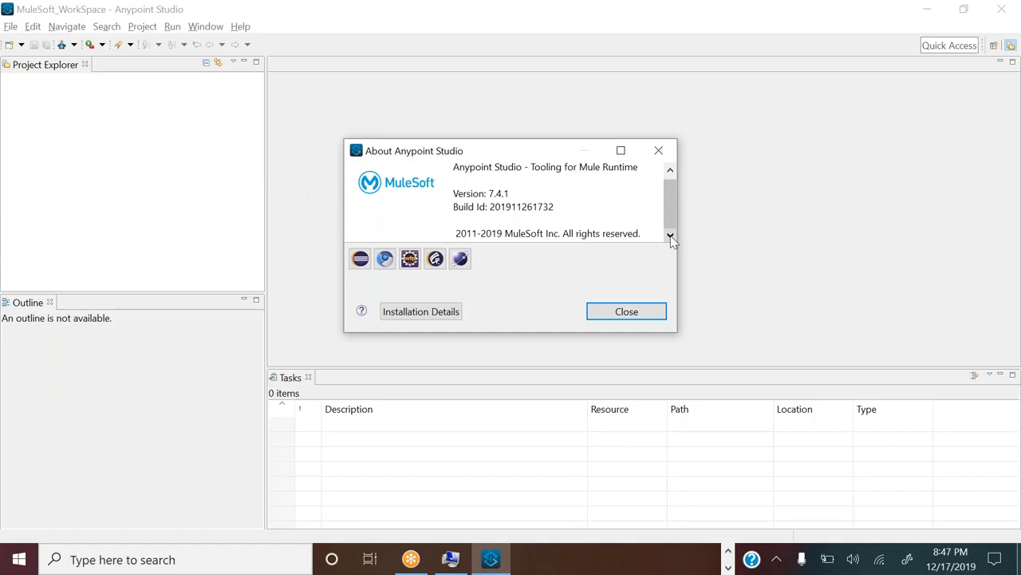
pyautogui.click(643, 311)
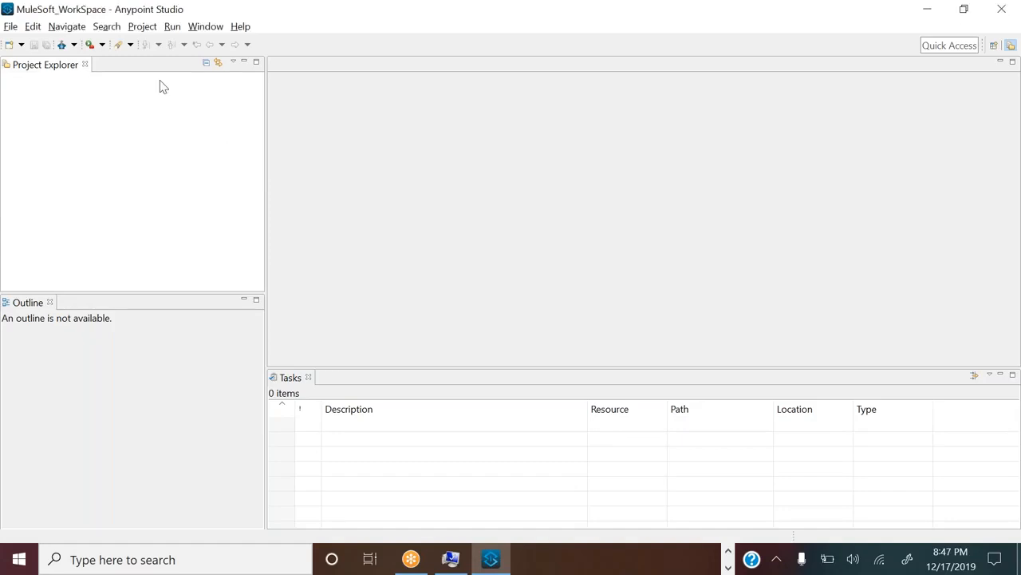
# Search the new project wizards for "mule" and cancel project creation.
pyautogui.click(11, 26)
pyautogui.moveTo(18, 43)
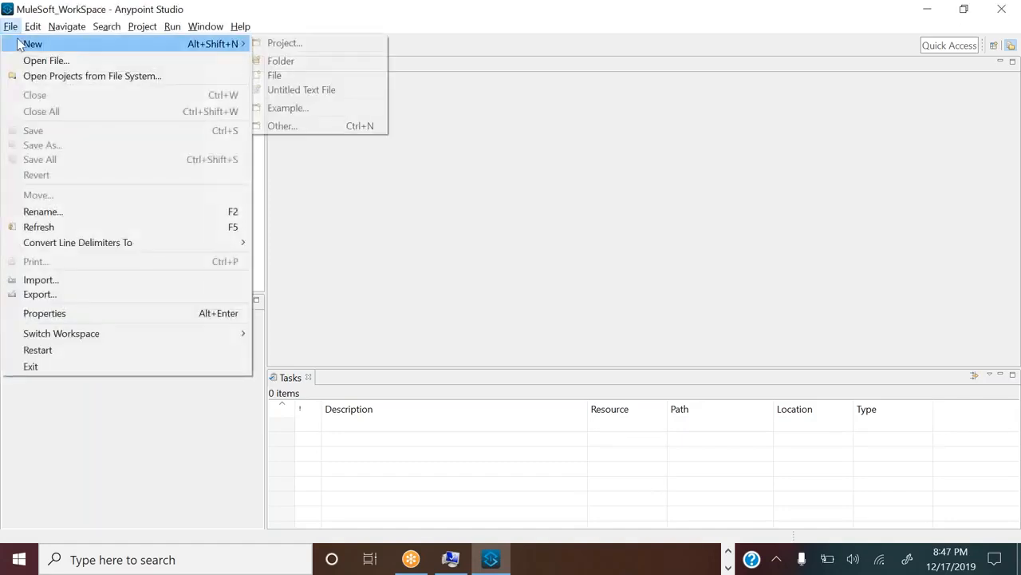
pyautogui.click(285, 43)
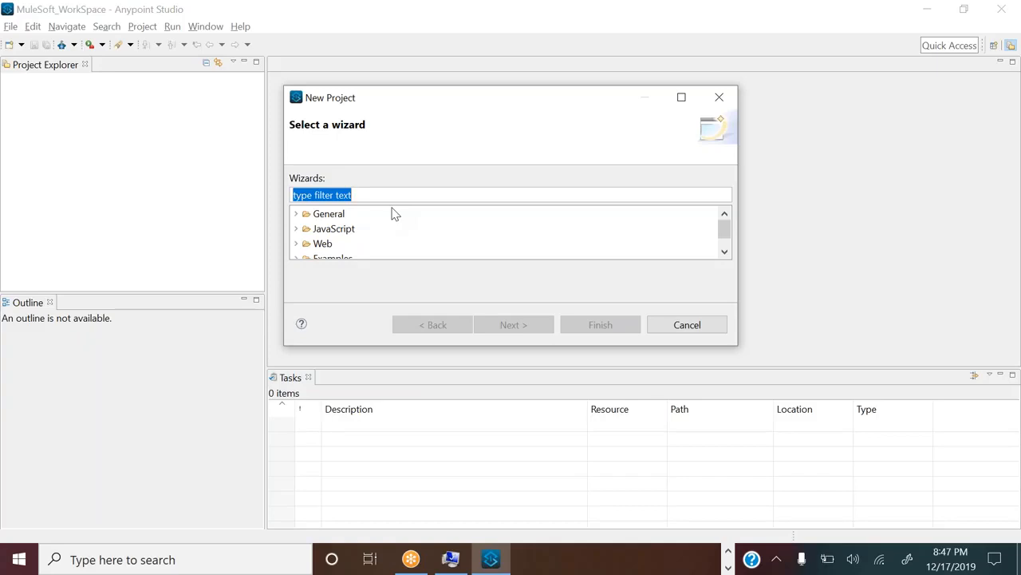
pyautogui.write('mule')
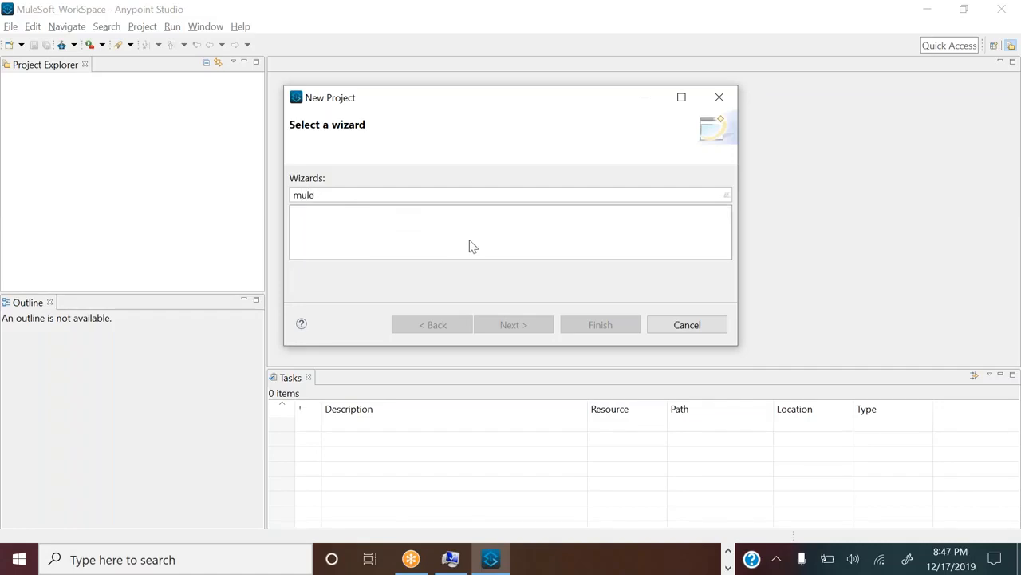
pyautogui.click(700, 331)
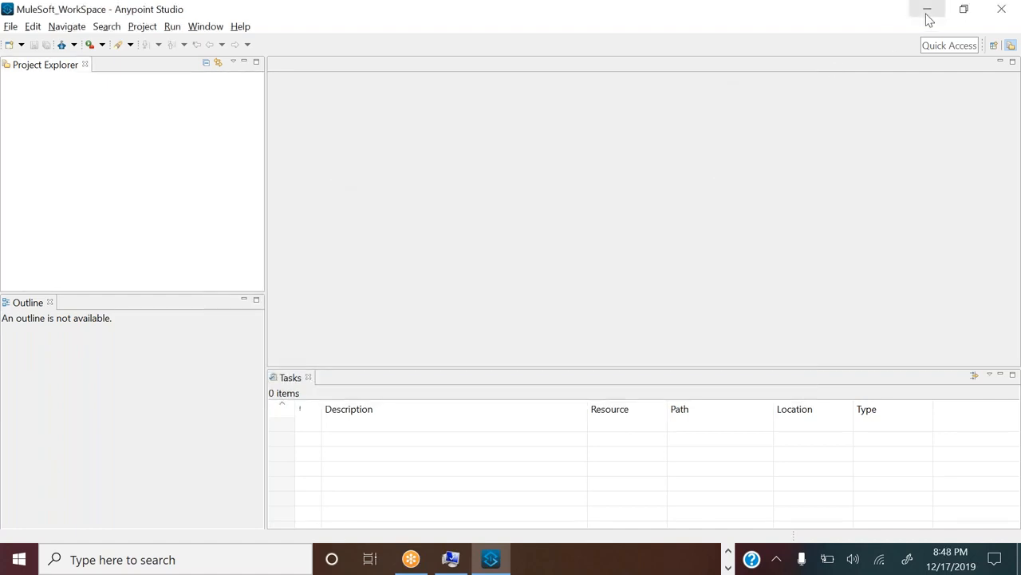
# Exit Anypoint Studio and switch to File Explorer, going up to the C: drive folder that holds the Anypoint Studio and Maven downloads.
pyautogui.click(1003, 10)
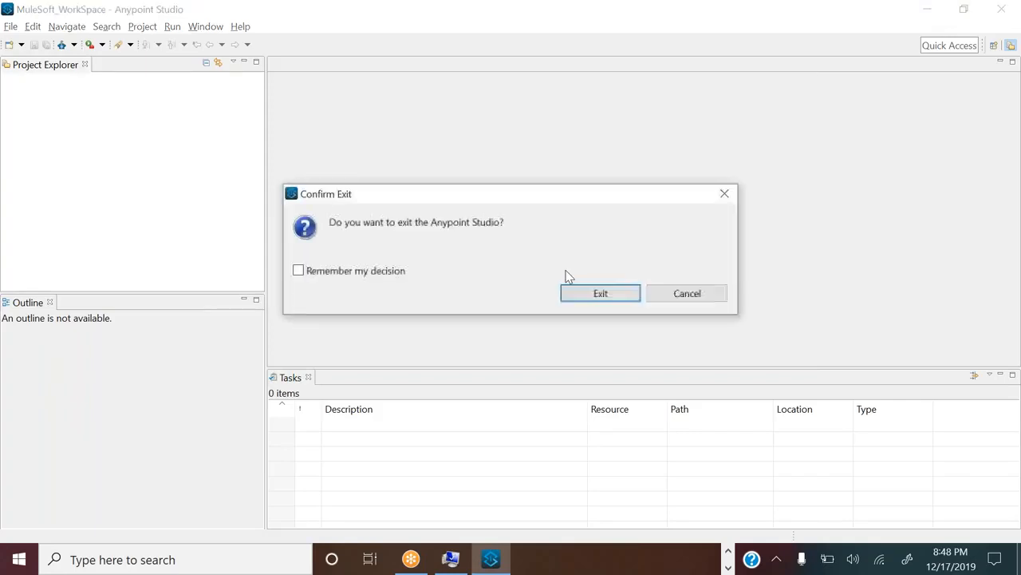
pyautogui.click(616, 298)
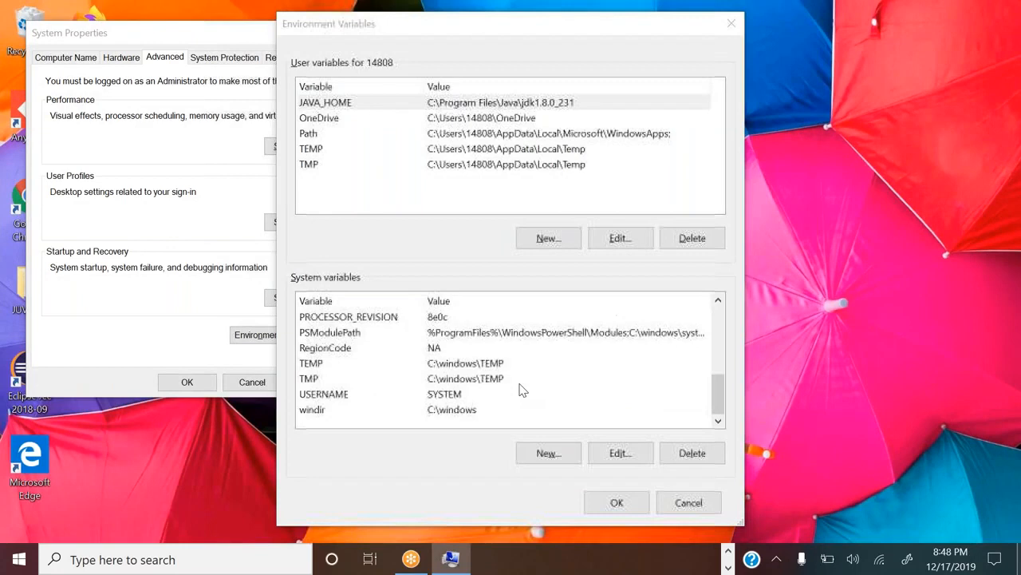
pyautogui.hotkey('alt', 'Tab')
pyautogui.hotkey('alt', 'Tab')
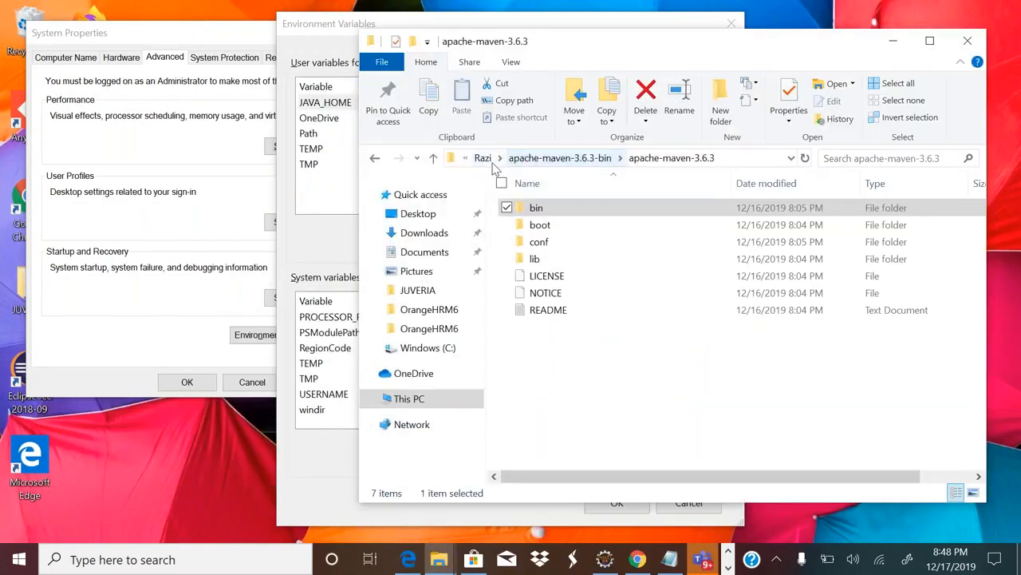
pyautogui.click(482, 158)
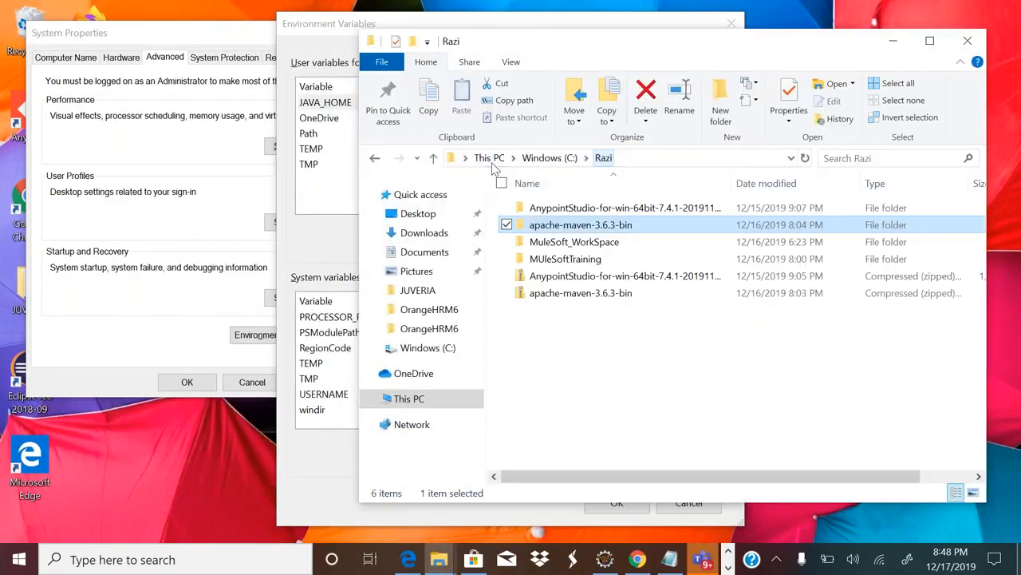
# Inspect the contents of the extracted AnypointStudio folder and return to the folder holding the downloads.
pyautogui.doubleClick(600, 209)
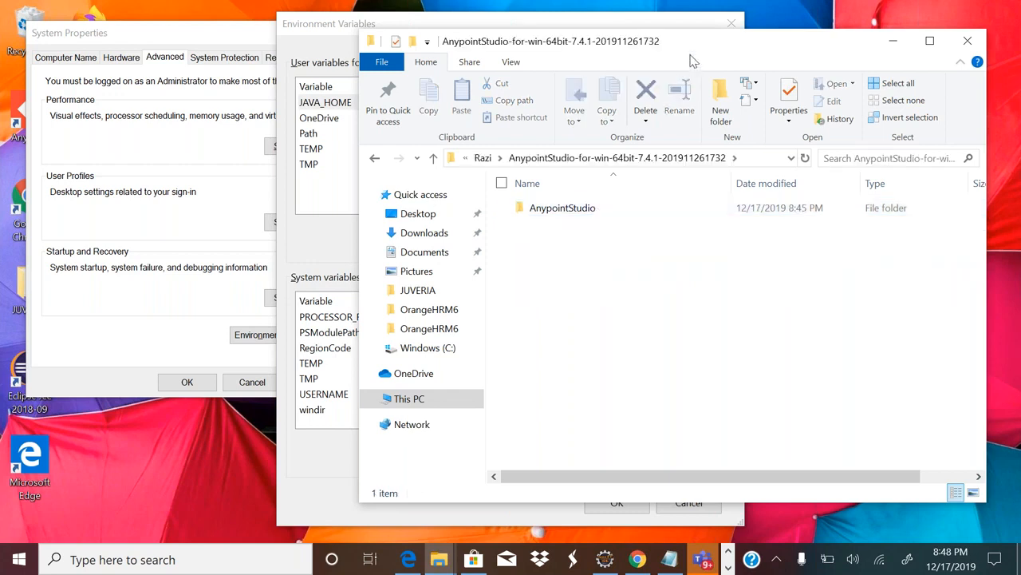
pyautogui.moveTo(659, 53); pyautogui.dragTo(469, 40)
pyautogui.click(345, 201)
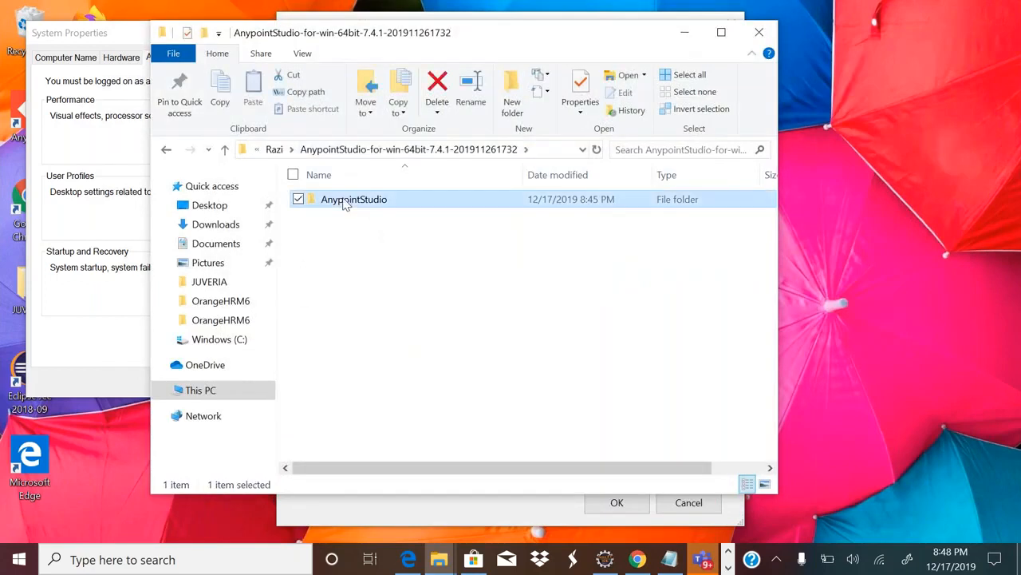
pyautogui.doubleClick(345, 201)
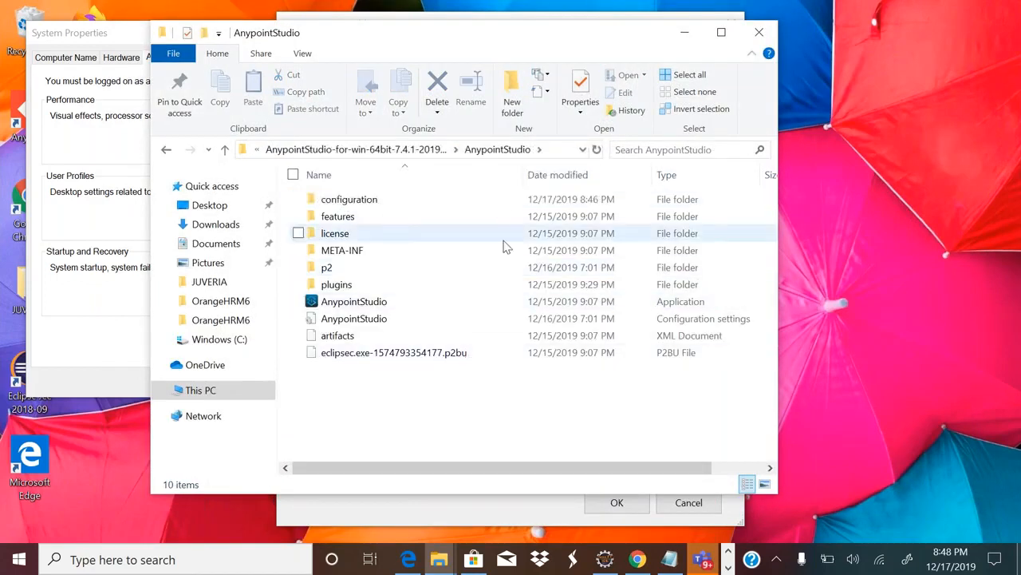
pyautogui.click(167, 151)
pyautogui.click(167, 151)
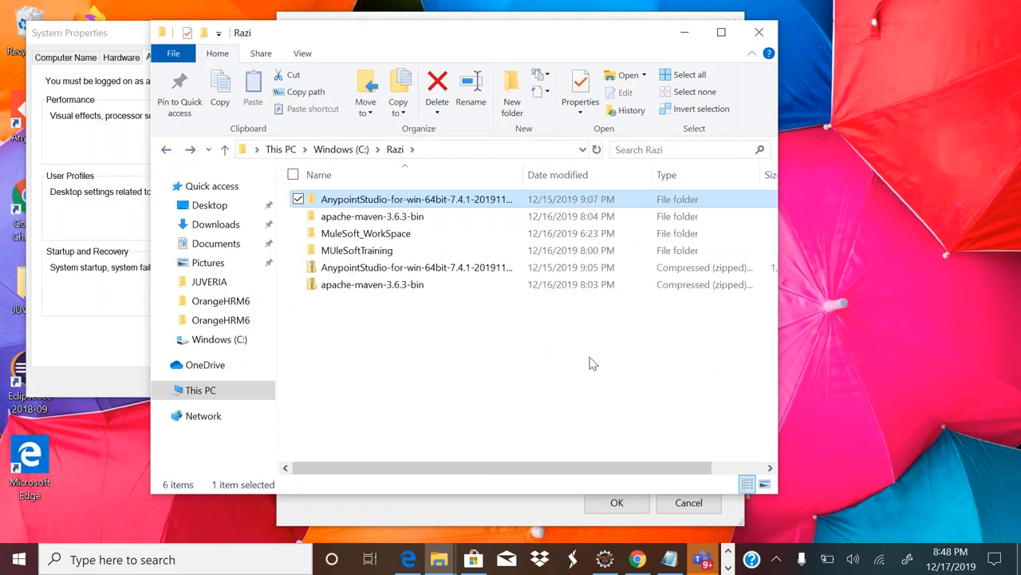
# Select the Anypoint Studio 7.4.1 zip archive and examine which extraction options are available for it, without extracting.
pyautogui.click(435, 273)
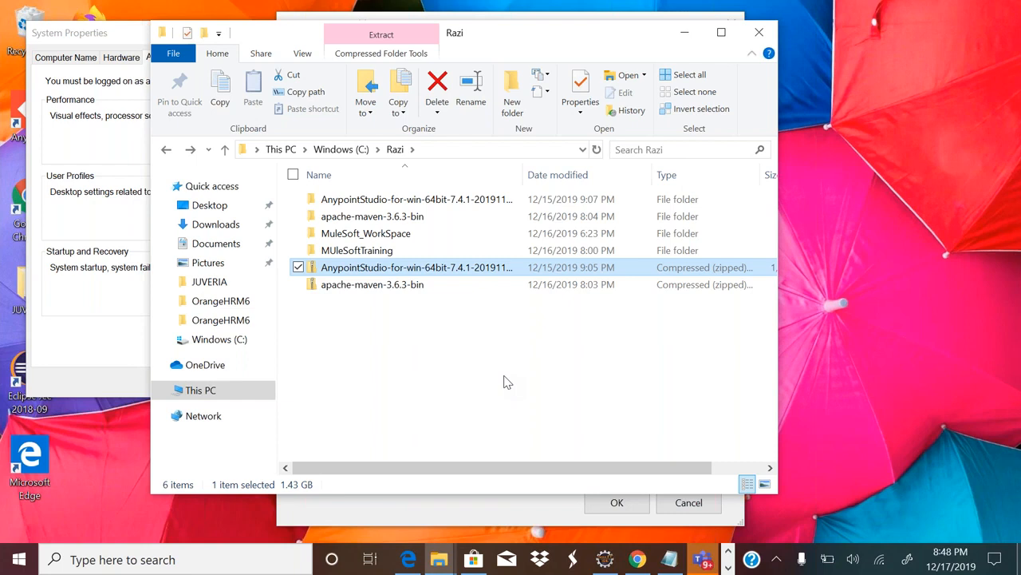
pyautogui.moveTo(637, 563)
pyautogui.click(638, 563)
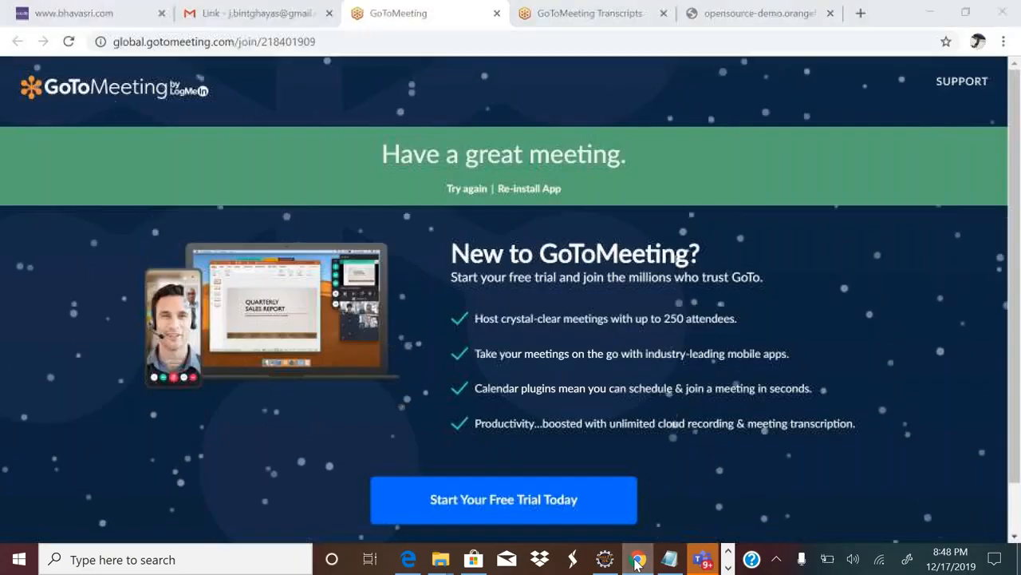
pyautogui.click(638, 563)
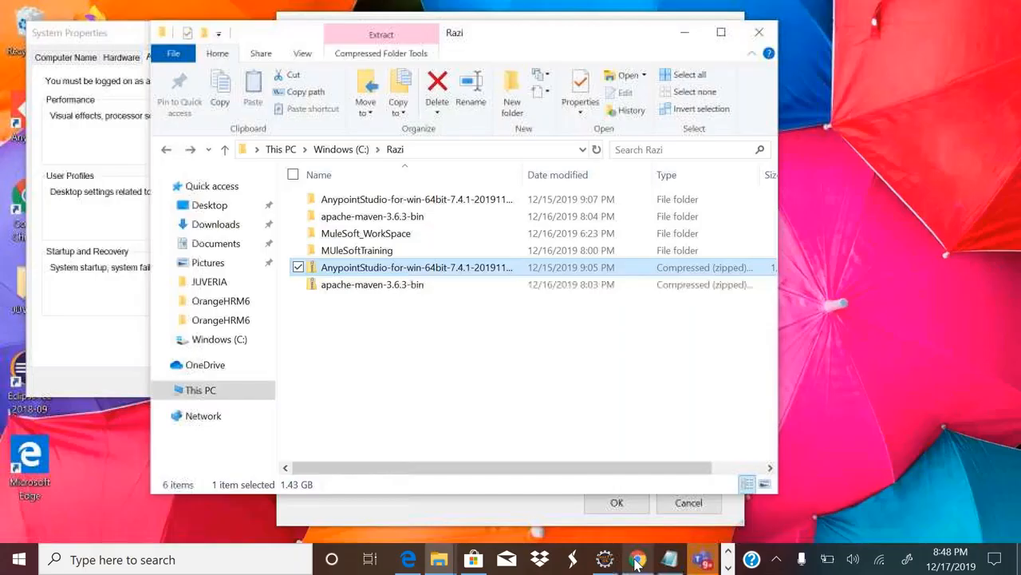
pyautogui.rightClick(431, 273)
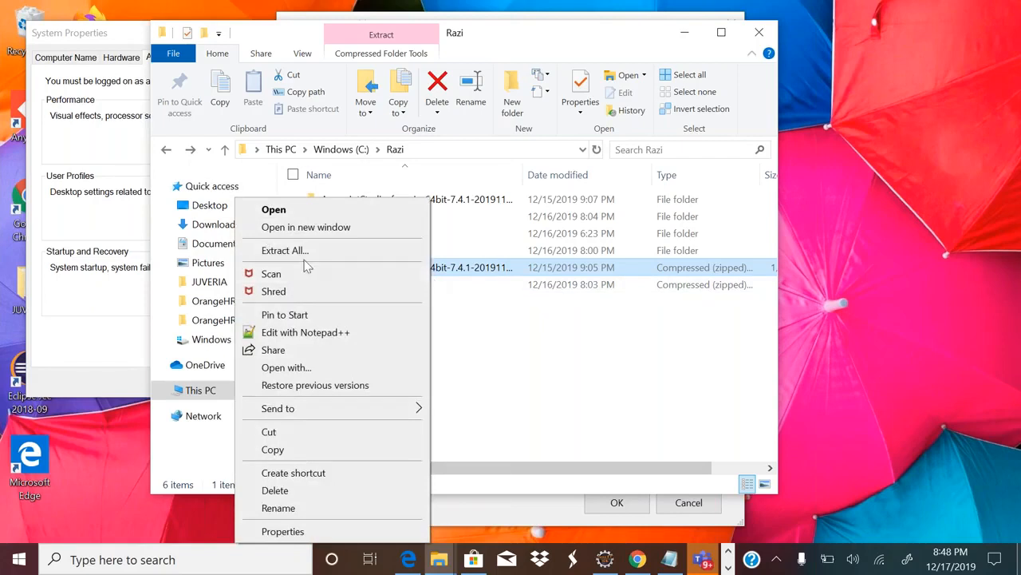
pyautogui.click(509, 376)
pyautogui.click(509, 376)
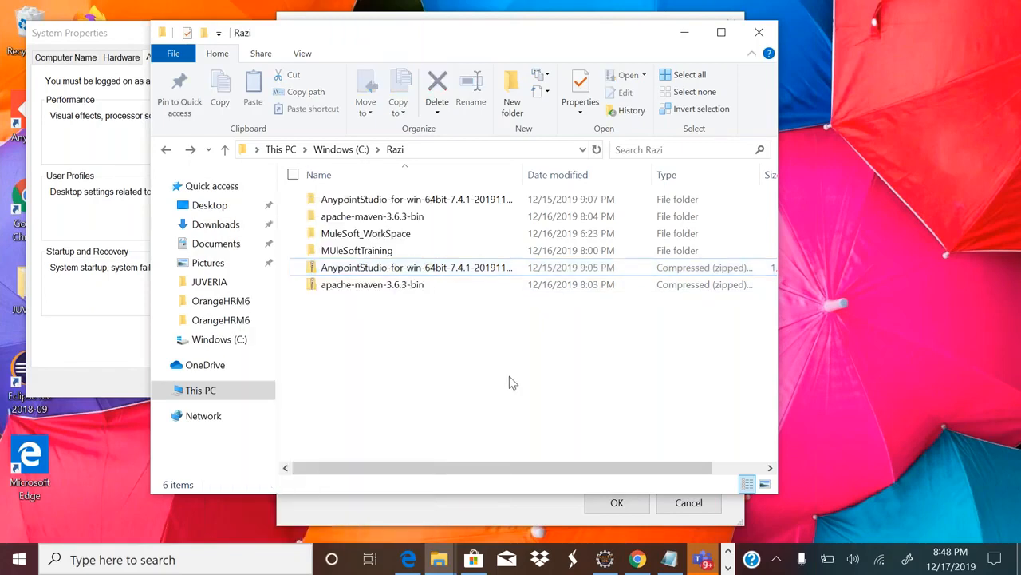
# Switch to Chrome and search Google for "7z zip windows" in a new tab.
pyautogui.click(636, 559)
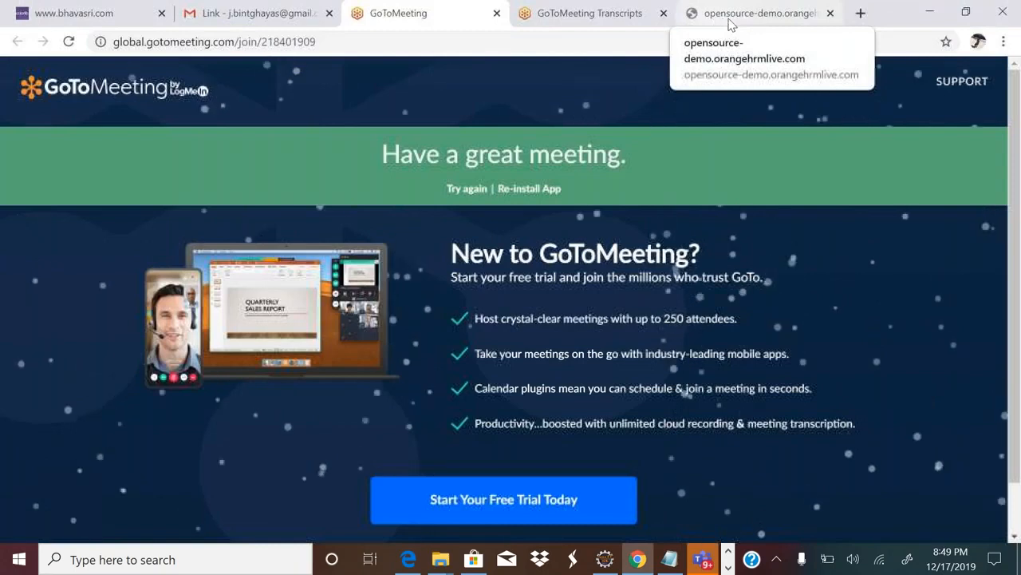
pyautogui.click(861, 15)
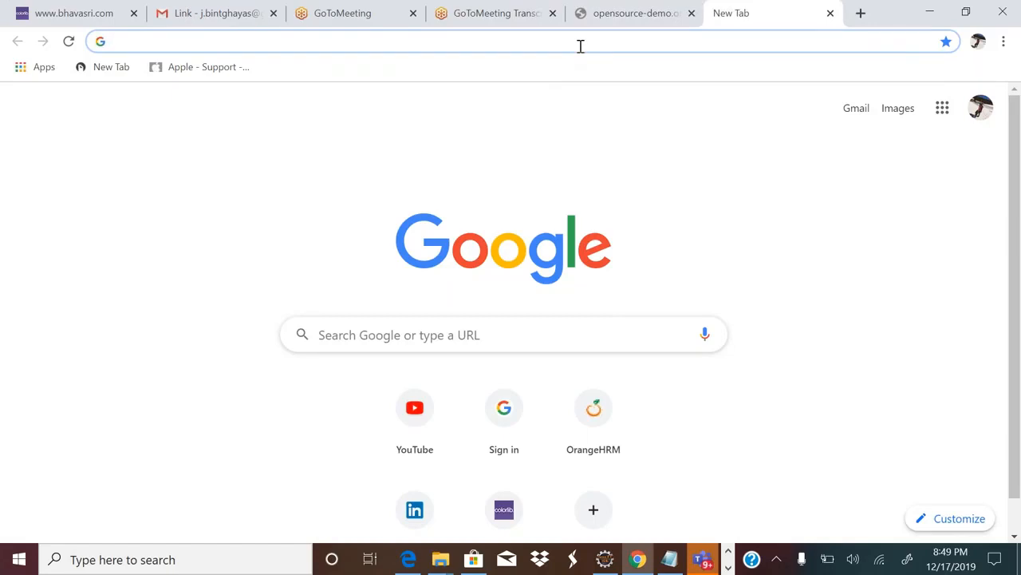
pyautogui.write('7unzi')
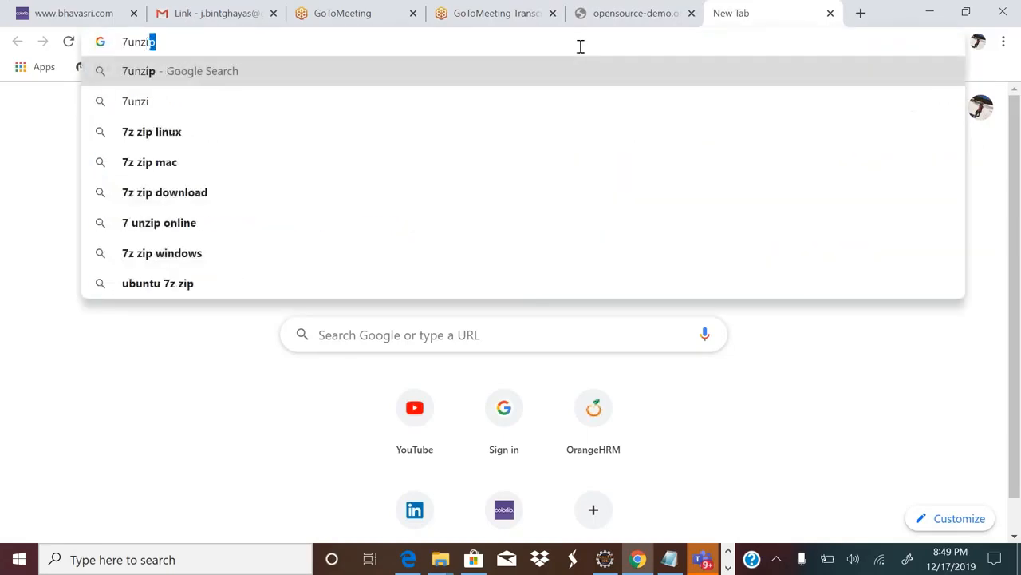
pyautogui.write('p')
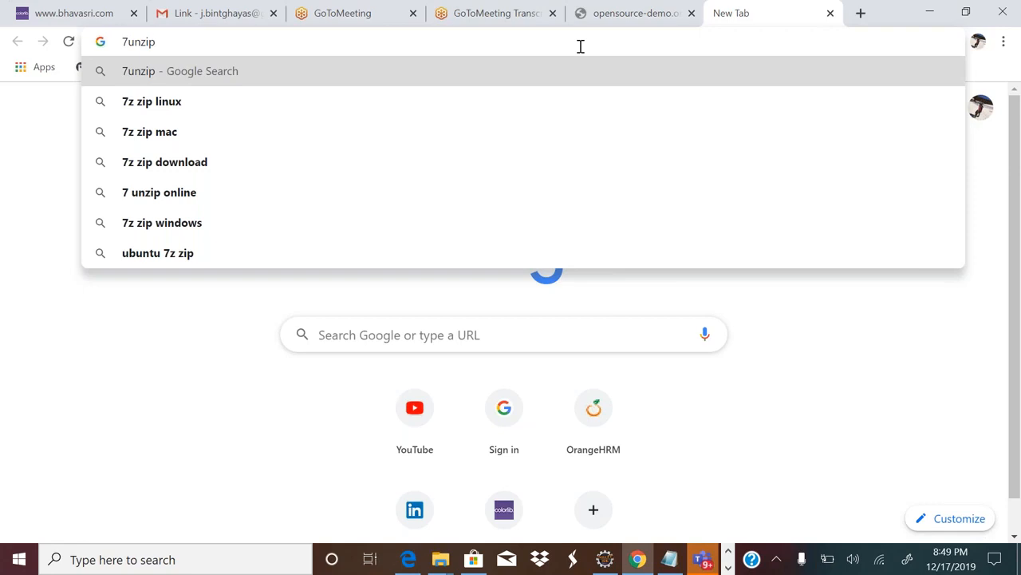
pyautogui.press('Down')
pyautogui.press('Down')
pyautogui.press('Down')
pyautogui.press('Down')
pyautogui.press('Down')
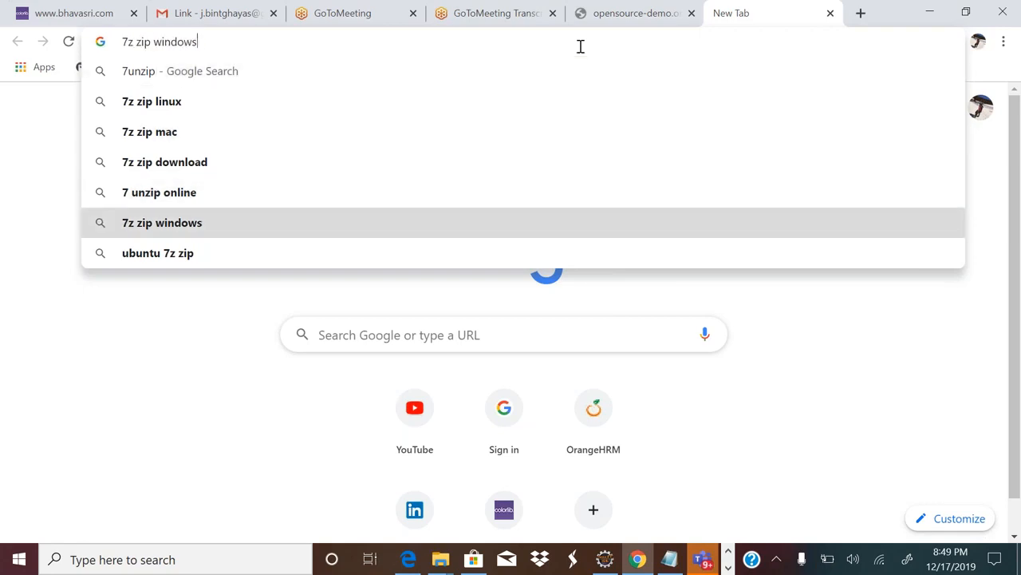
pyautogui.press('Return')
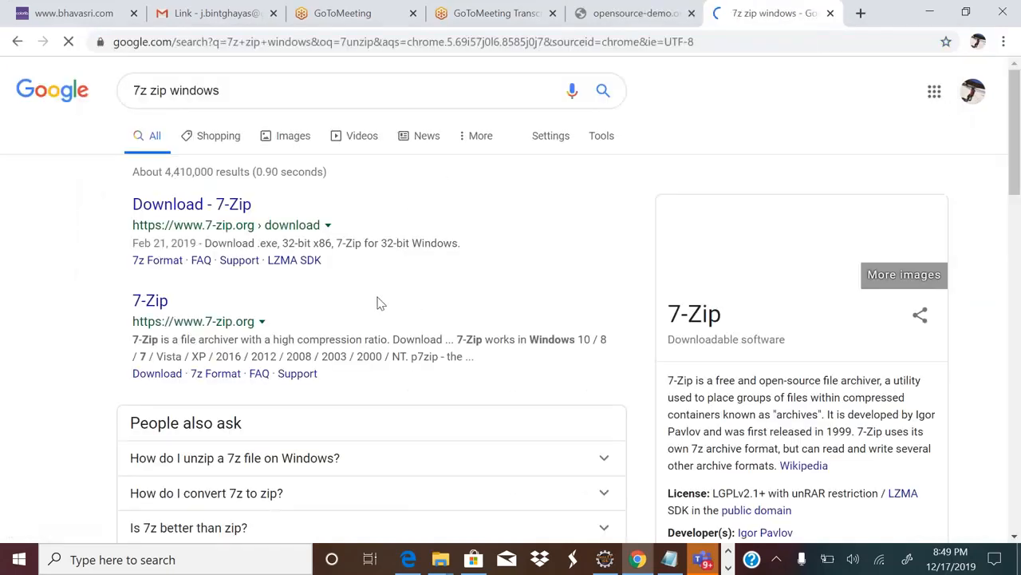
# Open the 7-Zip download page from the search results.
pyautogui.click(225, 205)
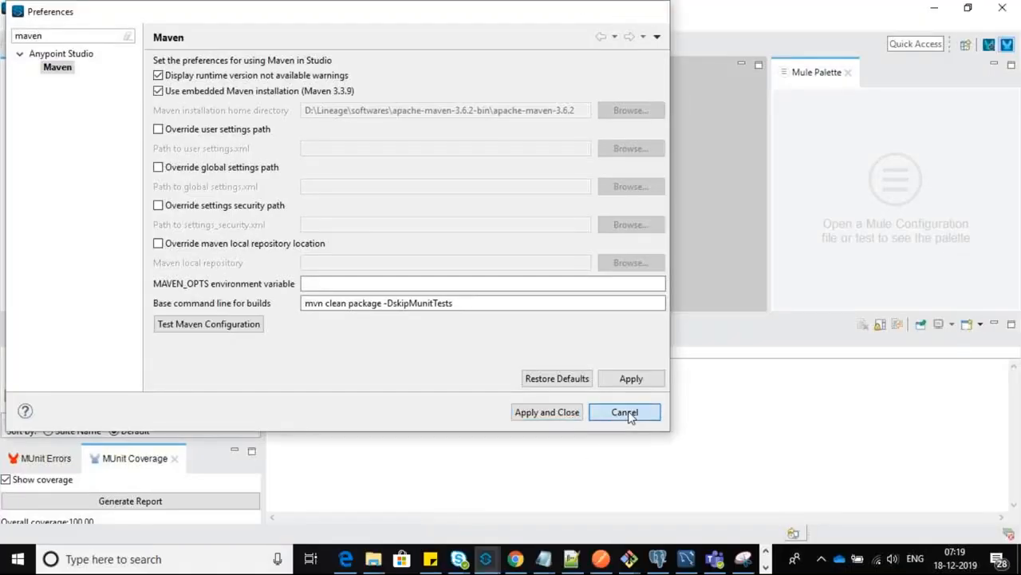
# In Anypoint Studio, close the Maven preferences without applying any changes.
pyautogui.click(627, 413)
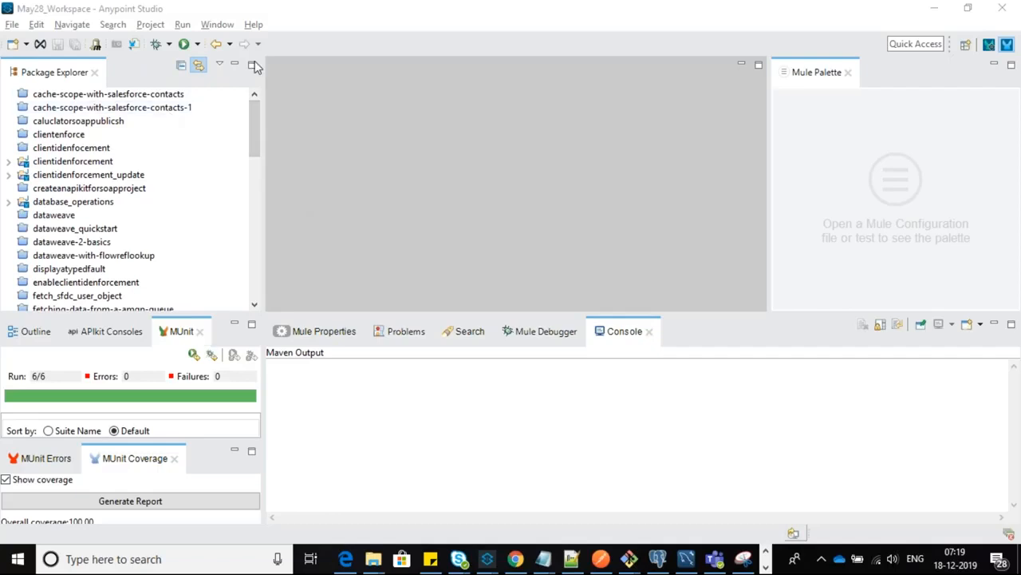
pyautogui.click(410, 434)
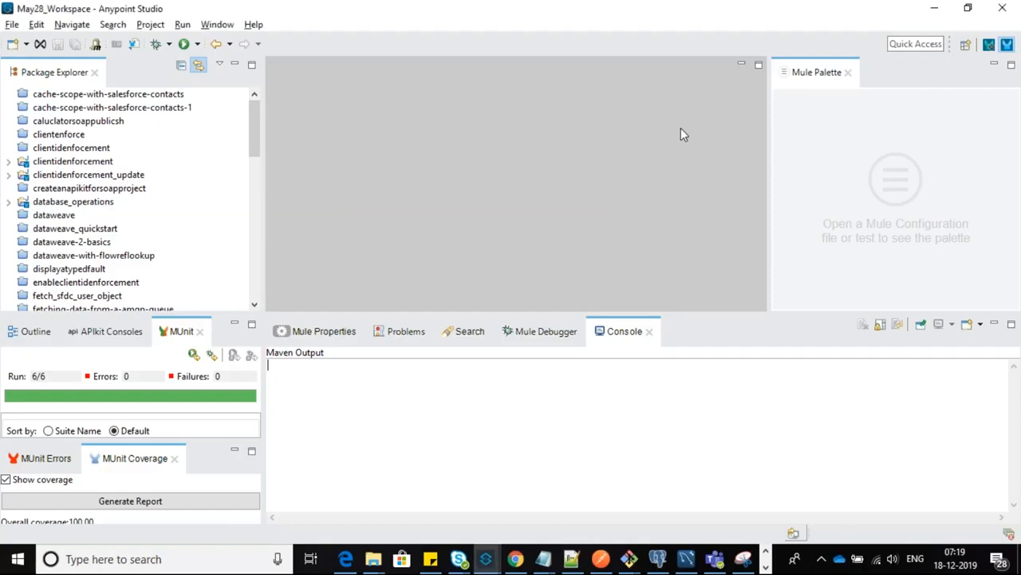
pyautogui.click(751, 24)
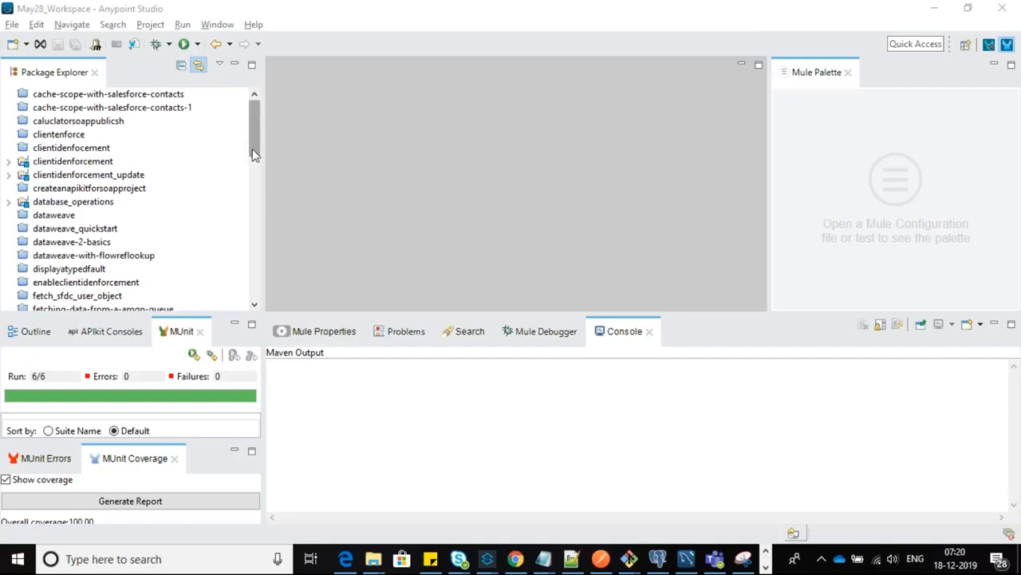
pyautogui.click(258, 128)
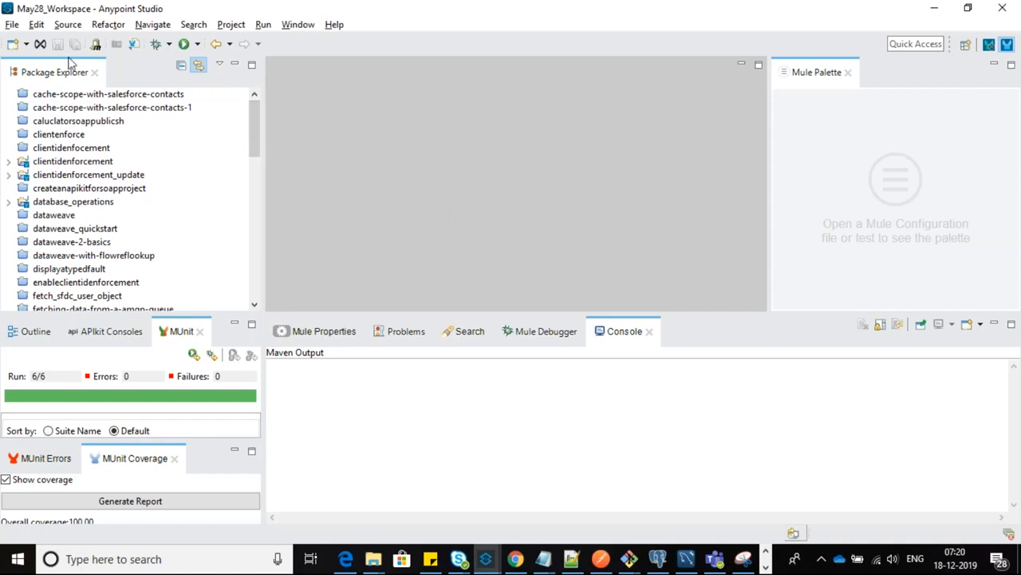
# Check which Mule runtimes are offered for a new Mule project, leaving the project dialog without creating one.
pyautogui.click(12, 26)
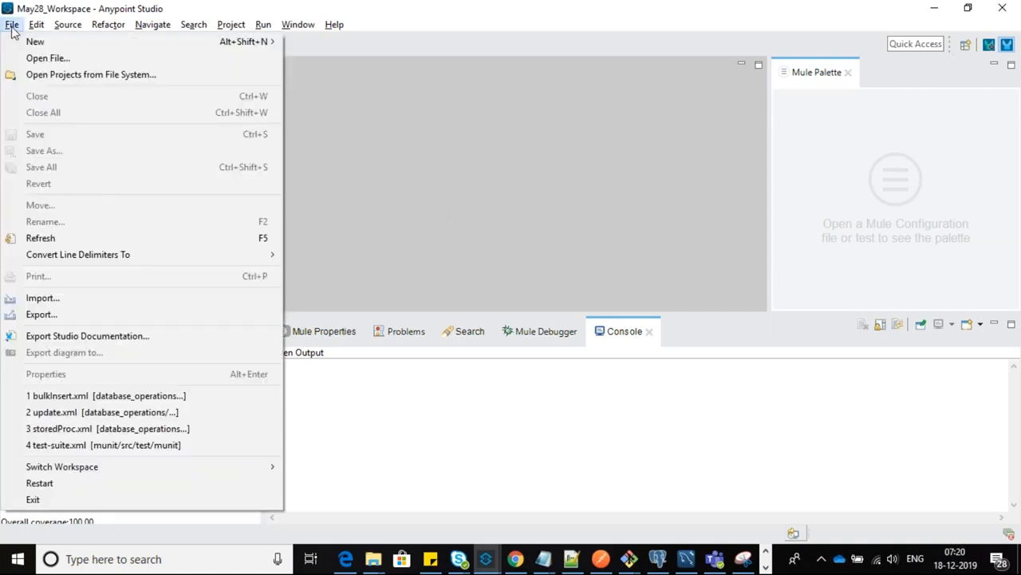
pyautogui.moveTo(42, 45)
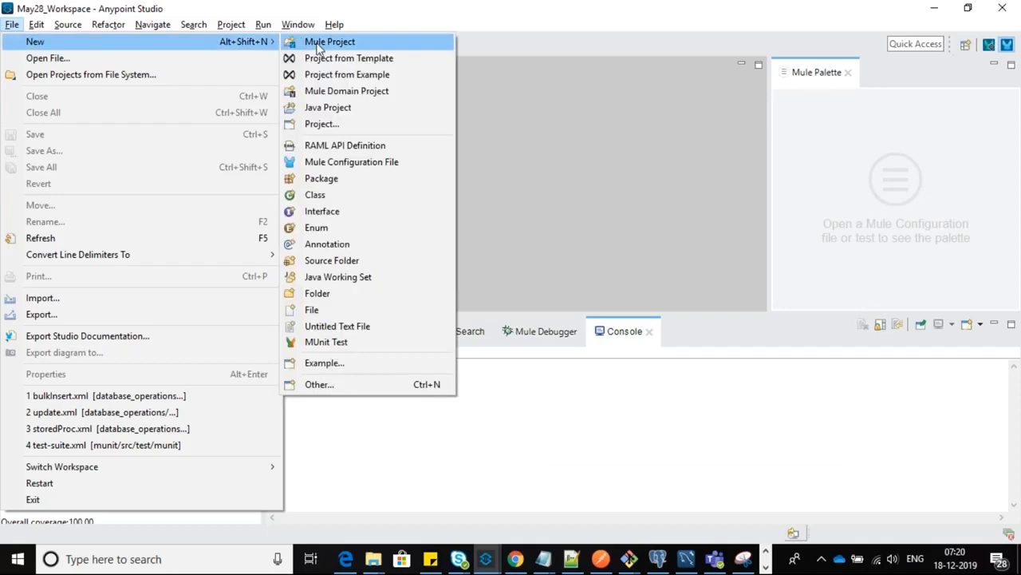
pyautogui.click(329, 42)
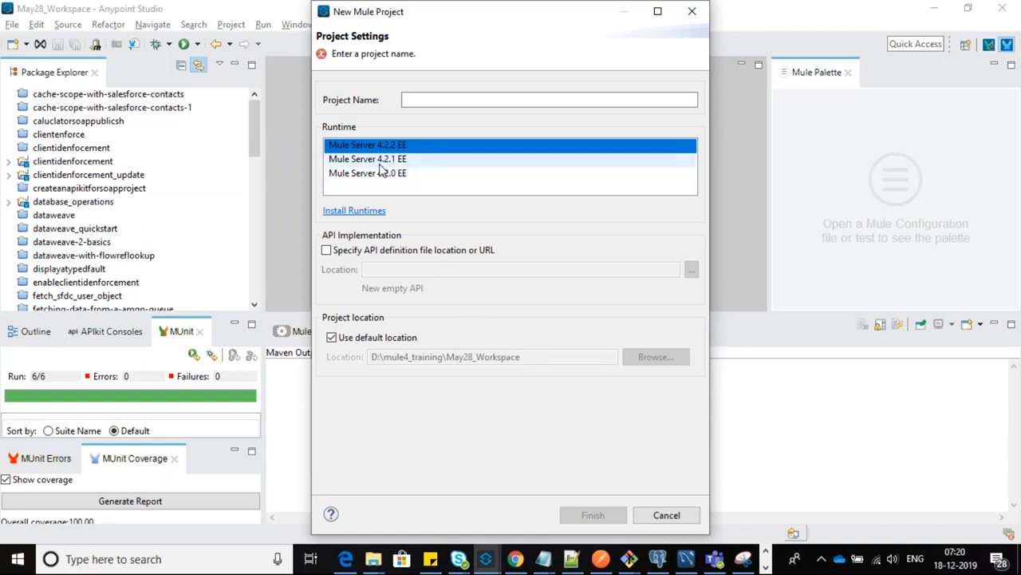
pyautogui.click(672, 518)
# Browse the installable Anypoint Studio Enterprise Runtimes on the Mule Runtimes for Anypoint Studio update site.
pyautogui.click(332, 26)
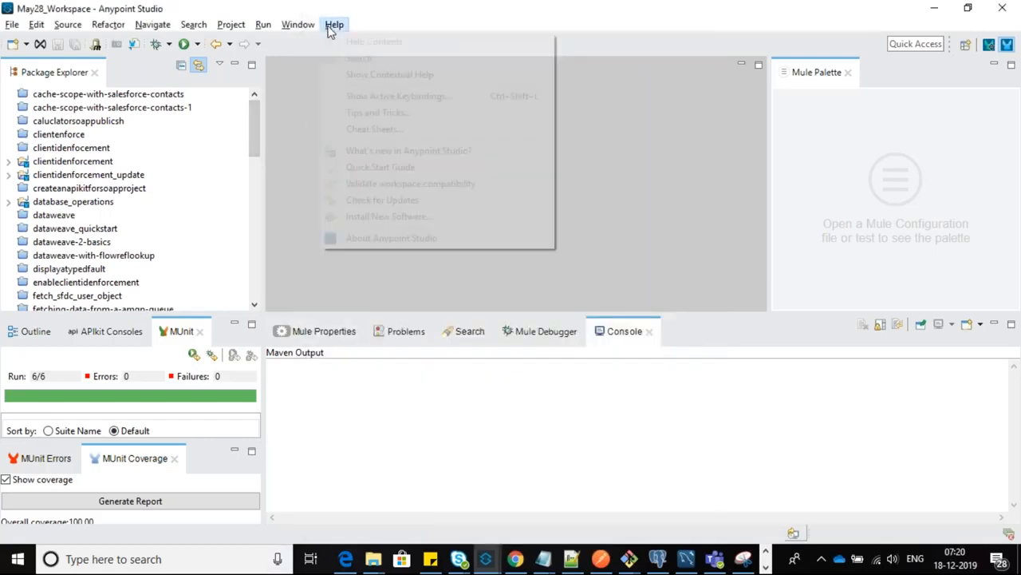
pyautogui.click(394, 217)
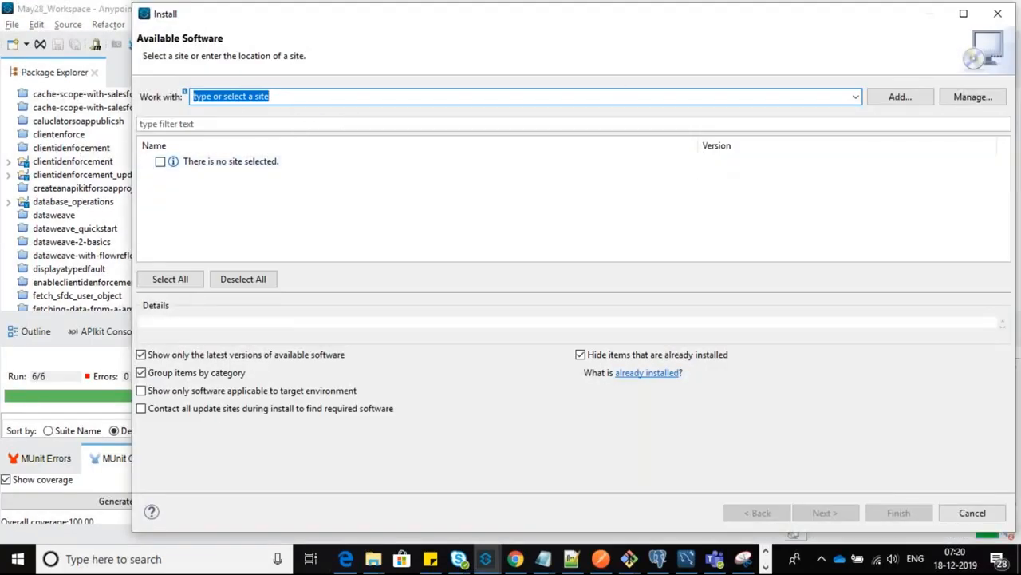
pyautogui.click(855, 97)
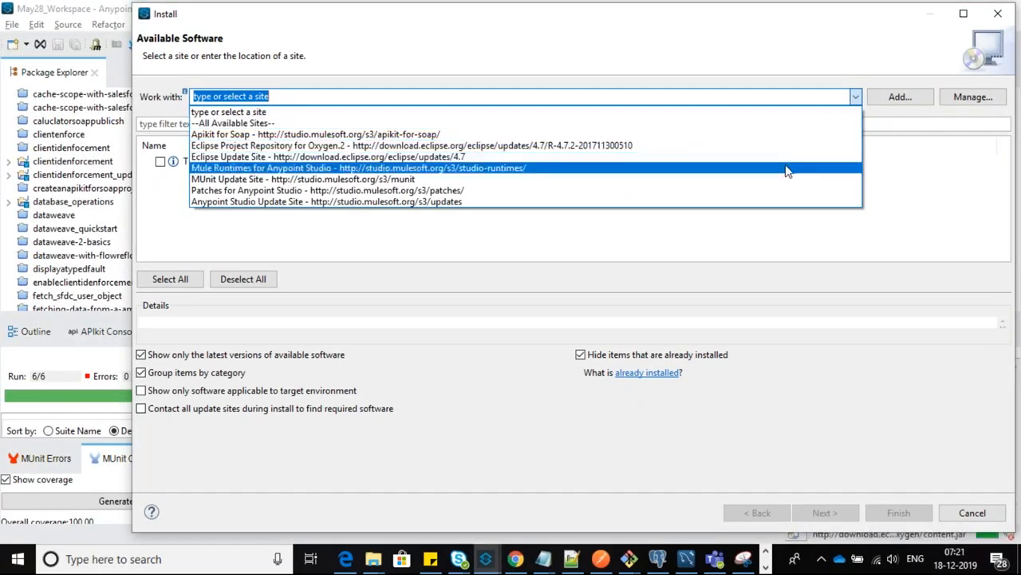
pyautogui.click(483, 170)
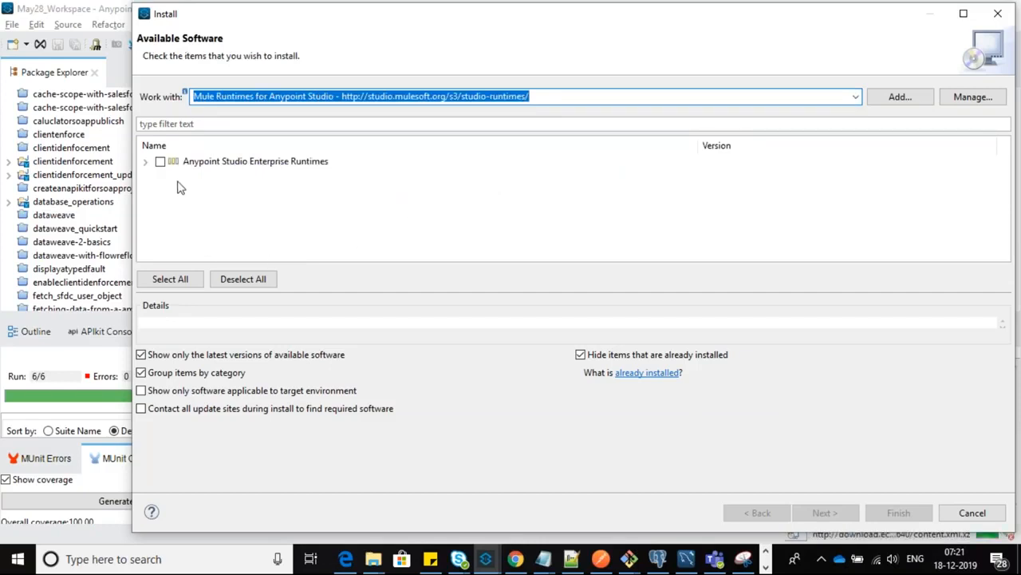
pyautogui.click(146, 161)
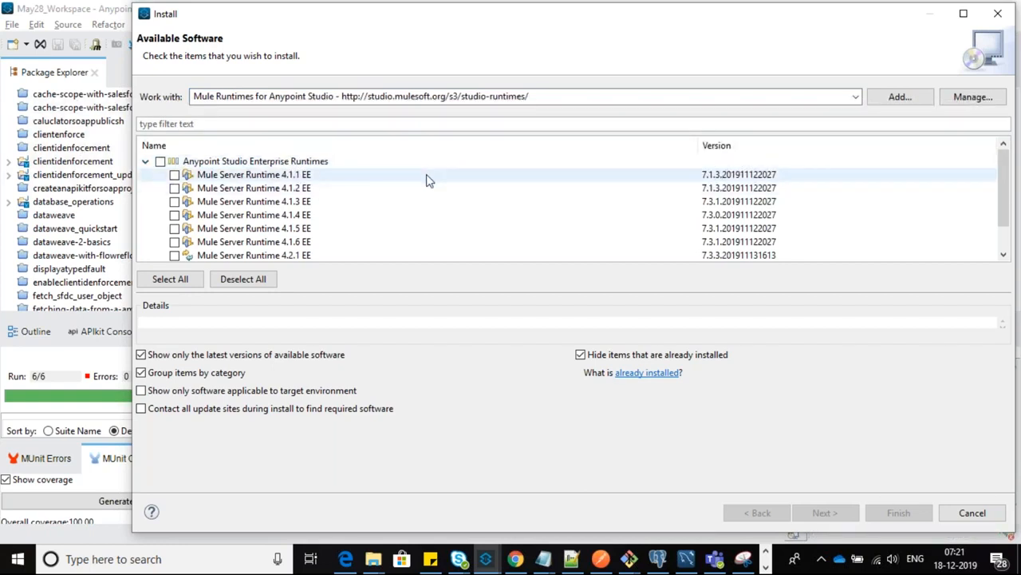
pyautogui.scroll(-1, 426, 180)
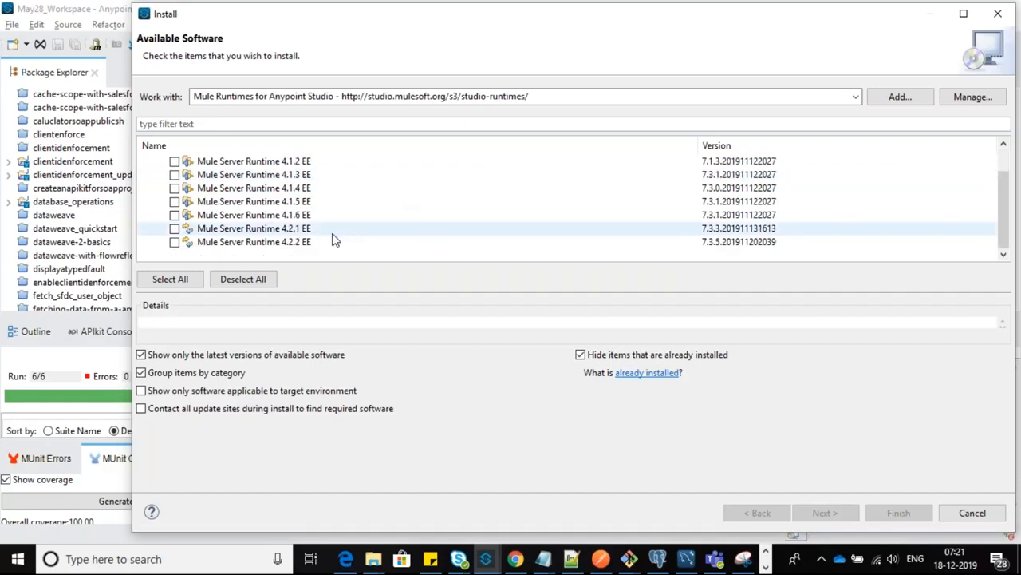
pyautogui.scroll(1, 336, 240)
pyautogui.scroll(-1, 335, 240)
pyautogui.scroll(1, 296, 214)
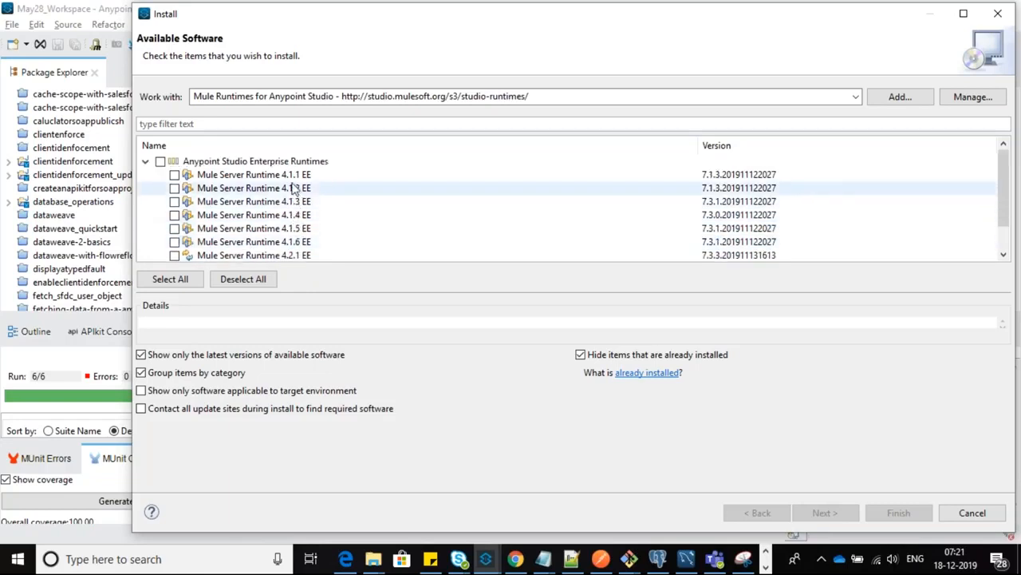
# Select Mule Server Runtime 4.1.1 EE and review its install details, leaving the installer without installing it.
pyautogui.click(175, 175)
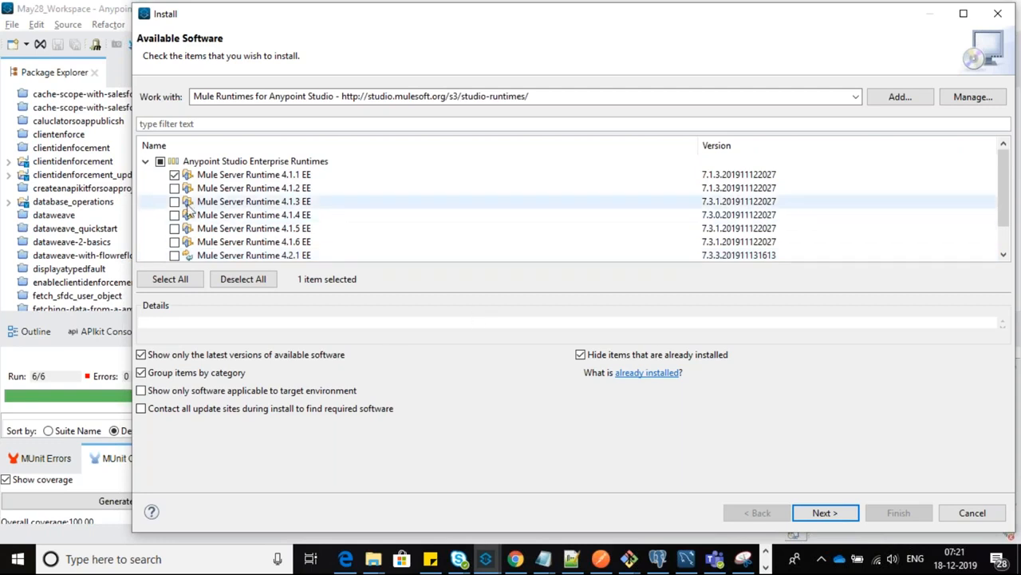
pyautogui.click(174, 188)
pyautogui.click(175, 188)
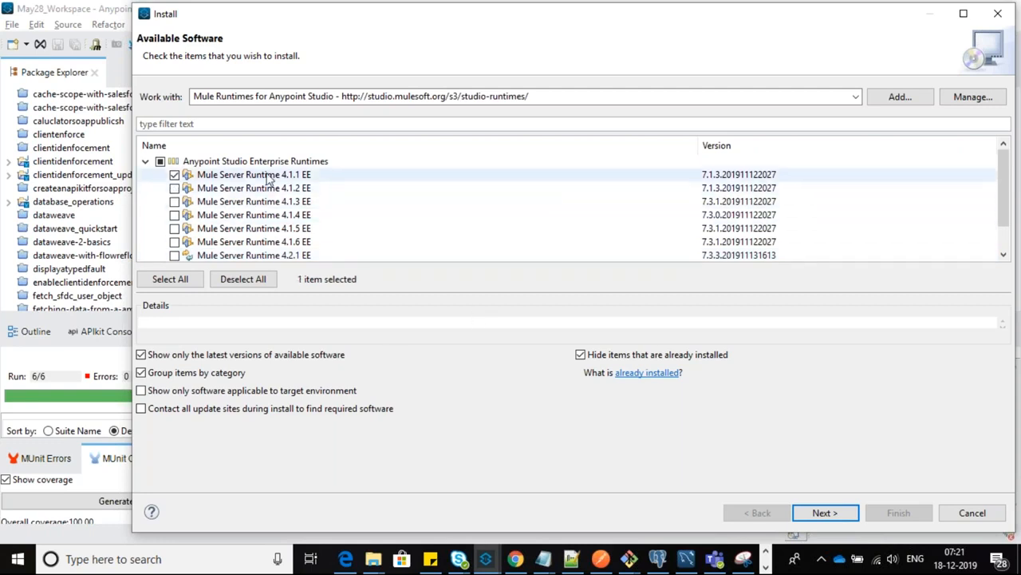
pyautogui.click(822, 512)
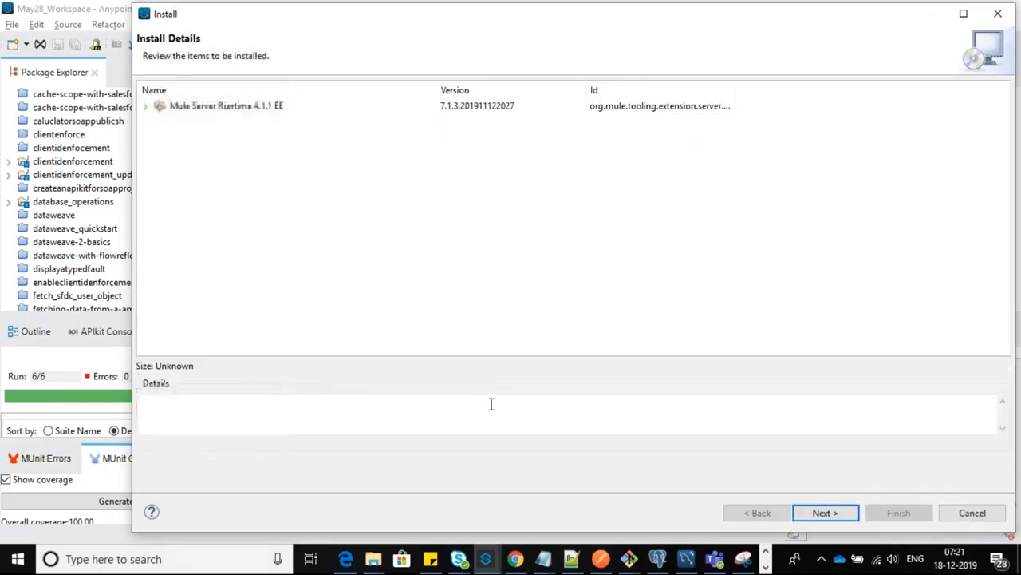
pyautogui.click(274, 110)
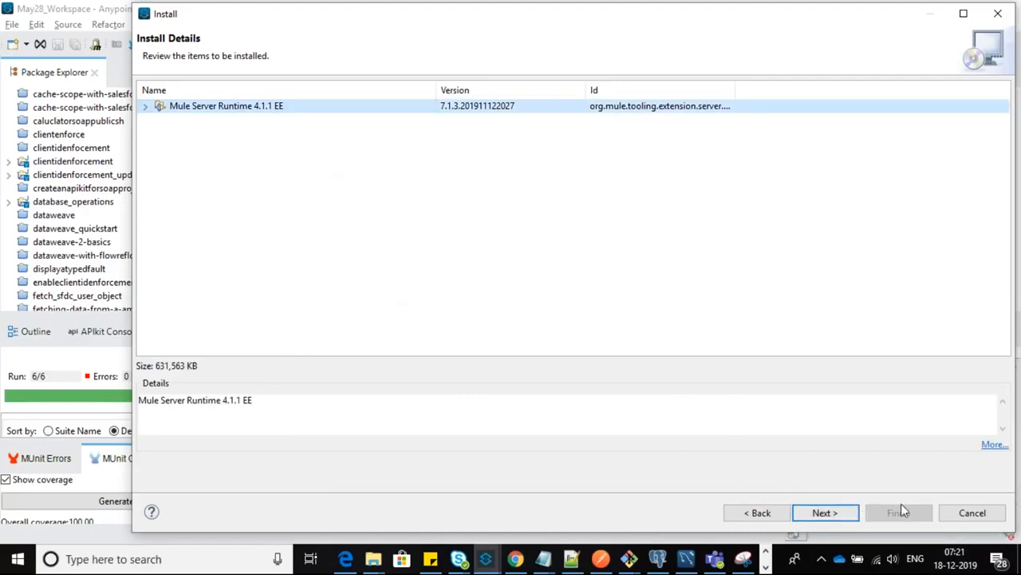
pyautogui.click(973, 513)
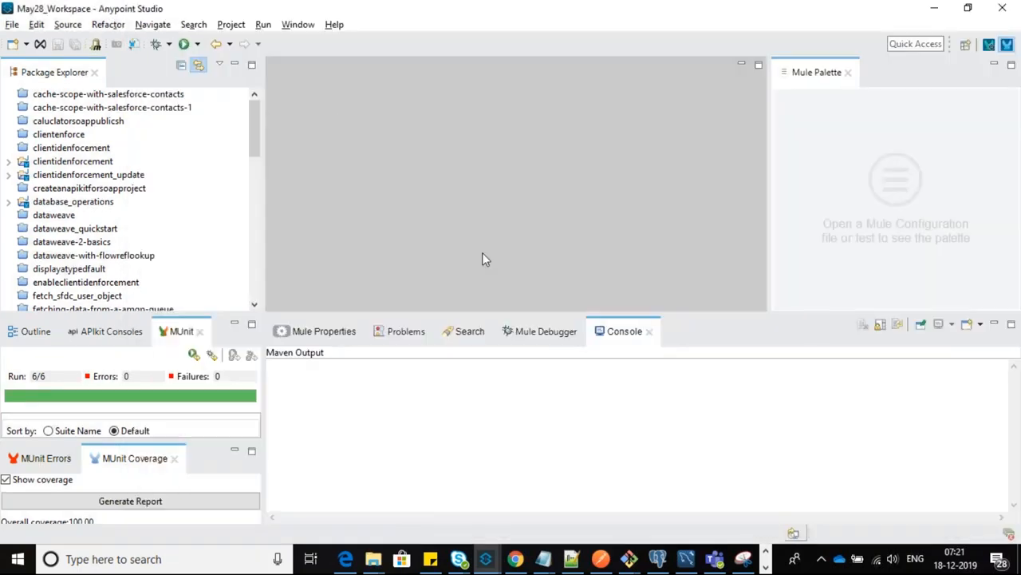
# Set up a new Mule project named Demo with the Mule Server 4.2.0 EE runtime.
pyautogui.click(12, 25)
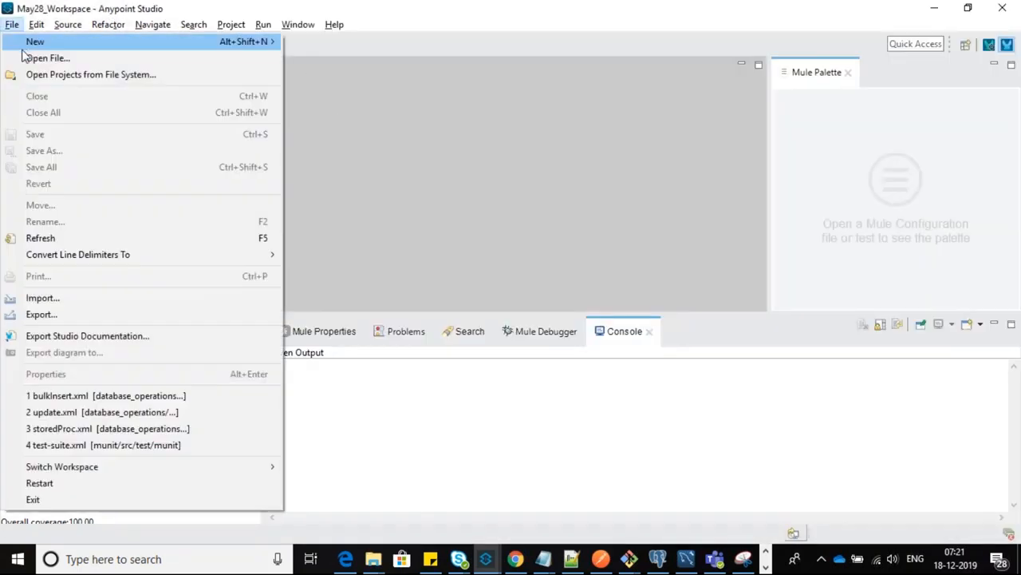
pyautogui.moveTo(35, 41)
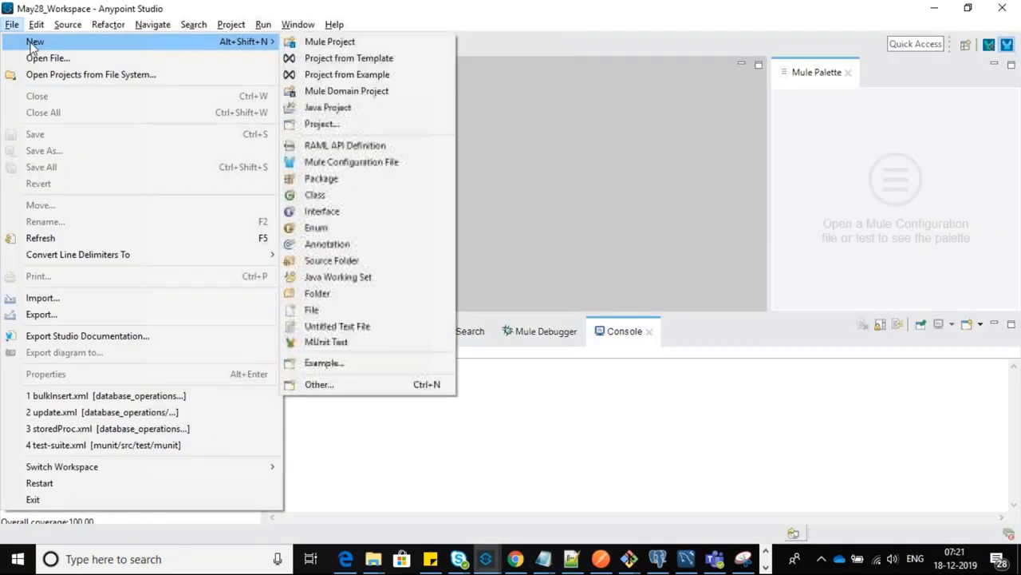
pyautogui.click(328, 49)
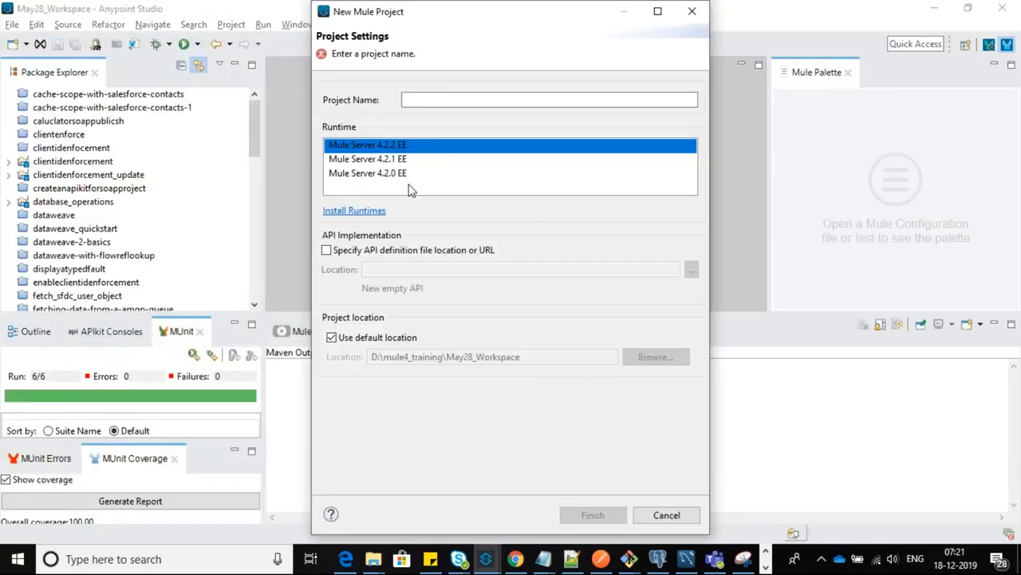
pyautogui.click(394, 164)
pyautogui.click(399, 174)
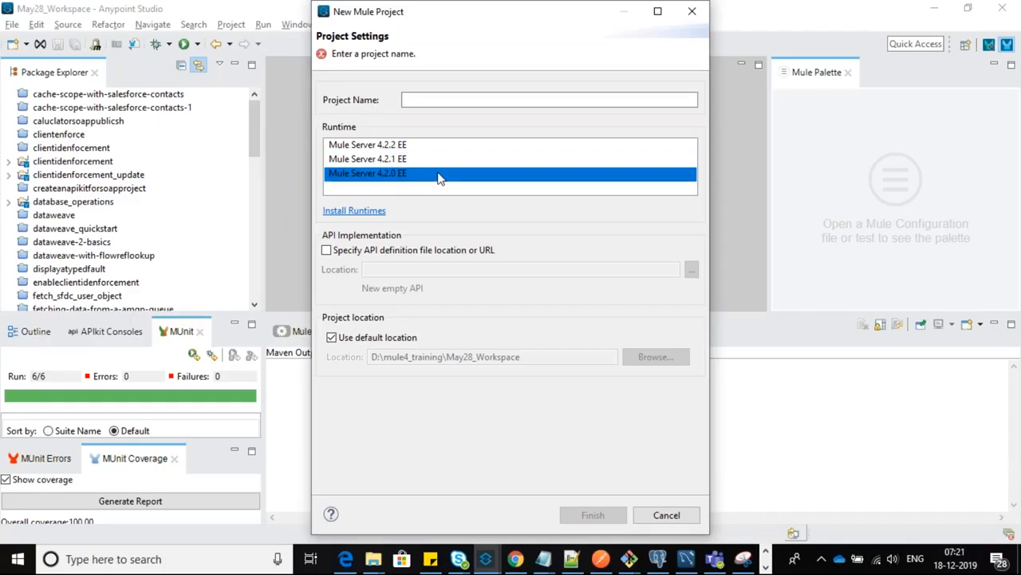
pyautogui.click(428, 102)
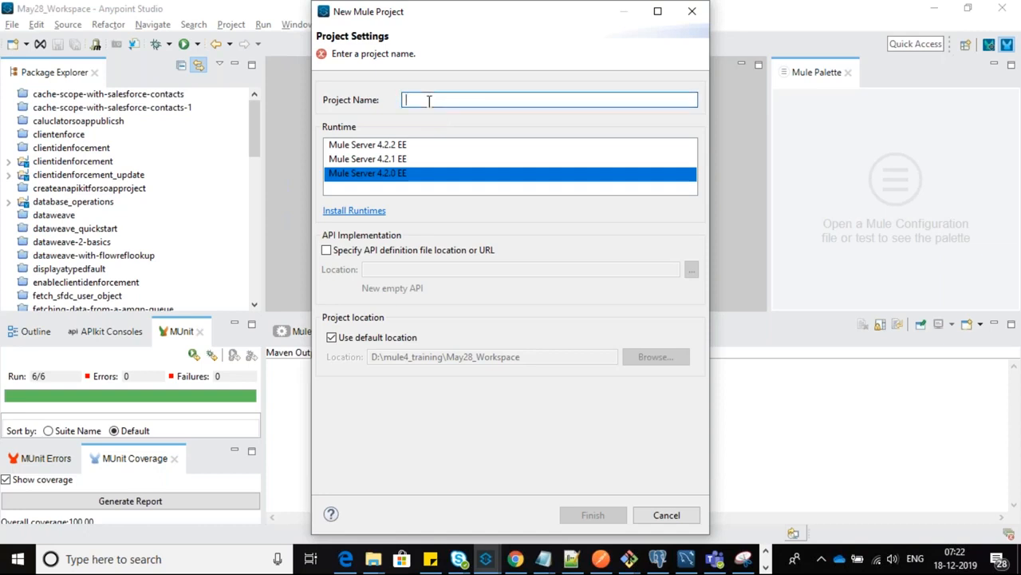
pyautogui.write('Demo')
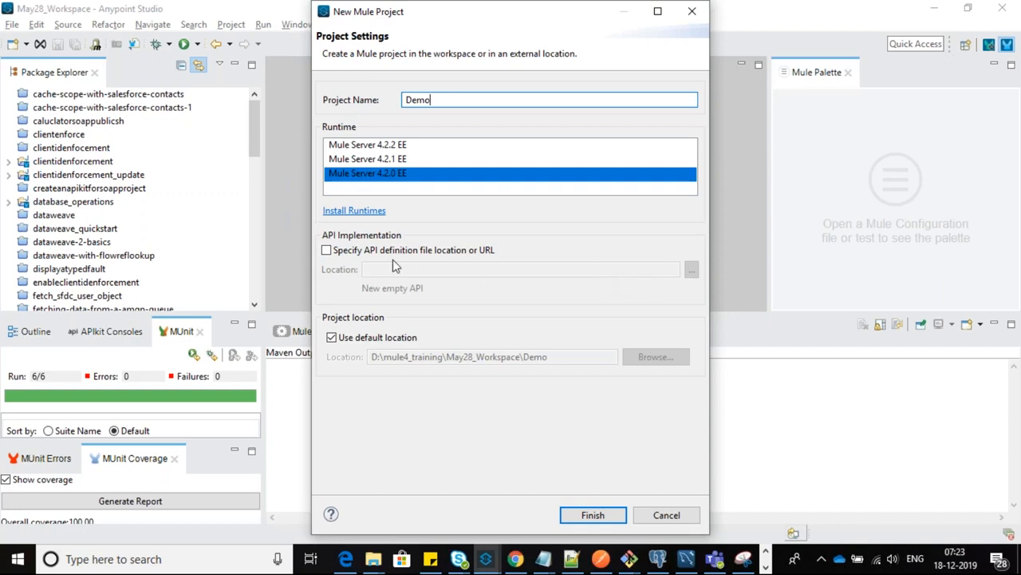
# Create the Demo project in the default location, with the API definition file option left off.
pyautogui.click(326, 250)
pyautogui.click(327, 249)
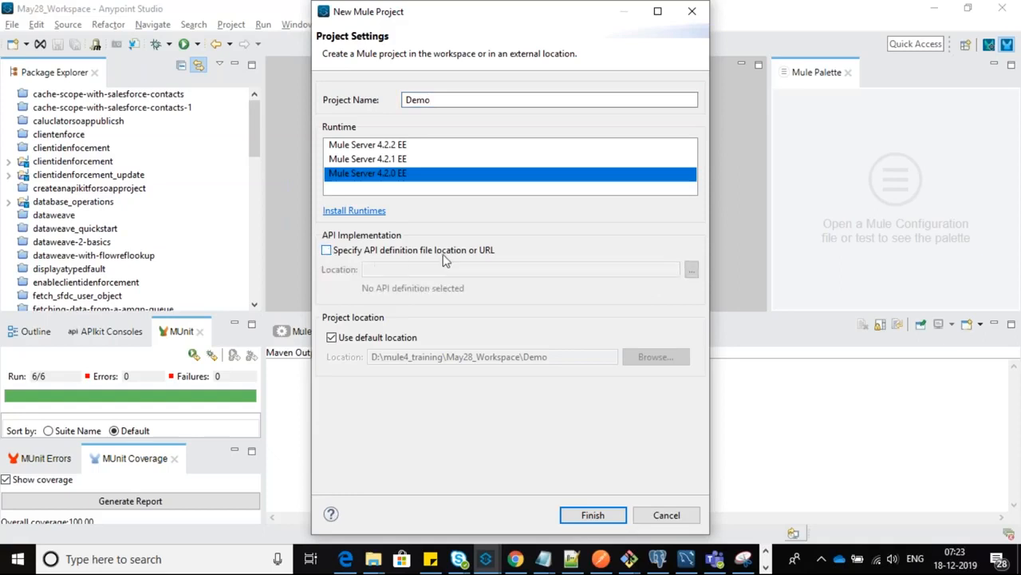
pyautogui.click(753, 24)
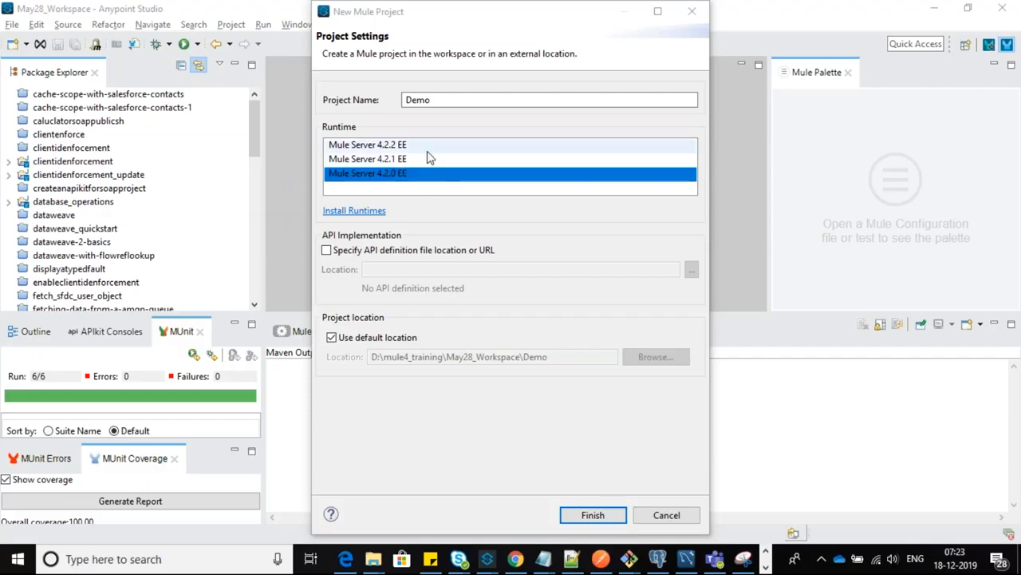
pyautogui.doubleClick(423, 101)
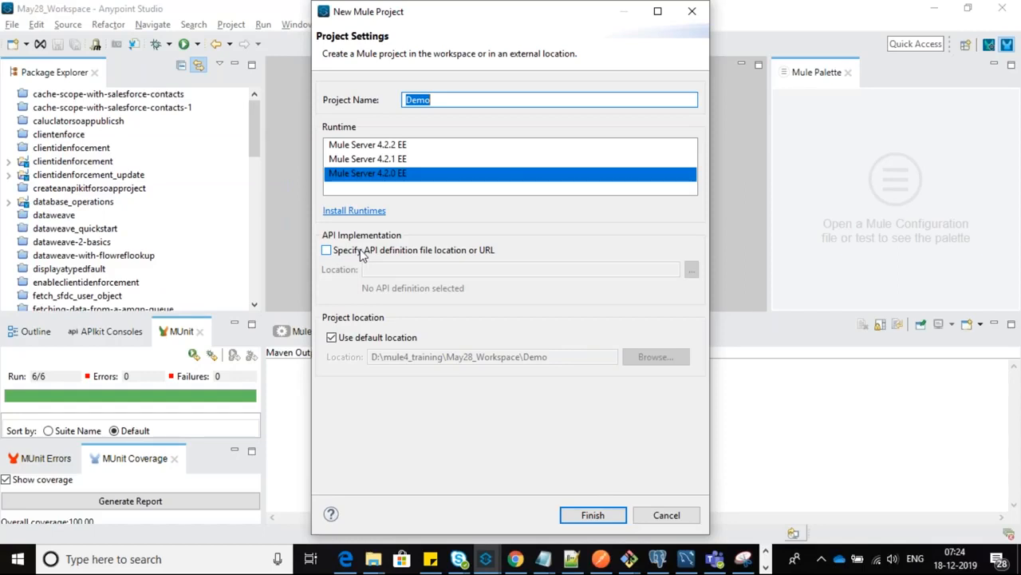
pyautogui.click(328, 250)
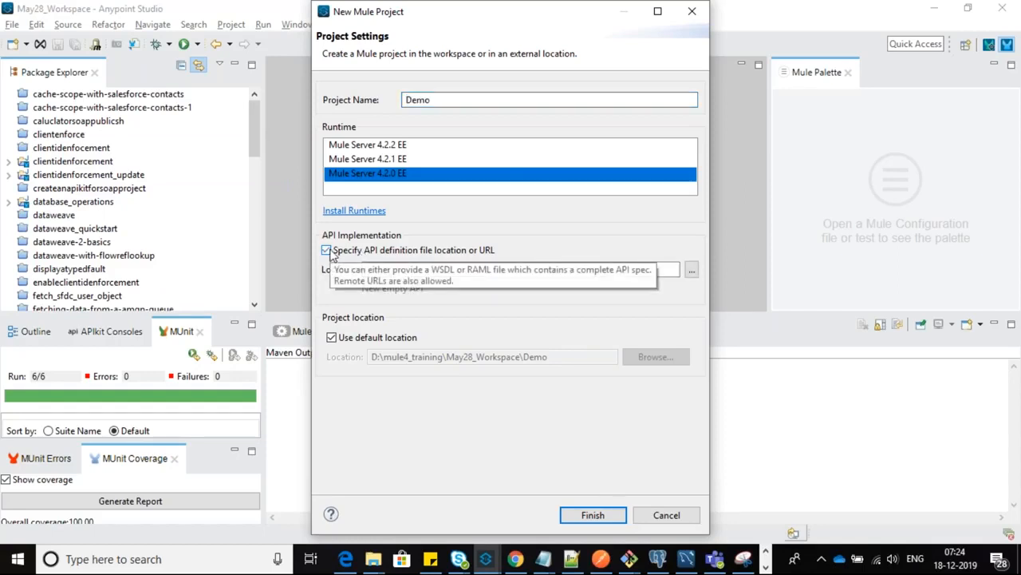
pyautogui.click(328, 252)
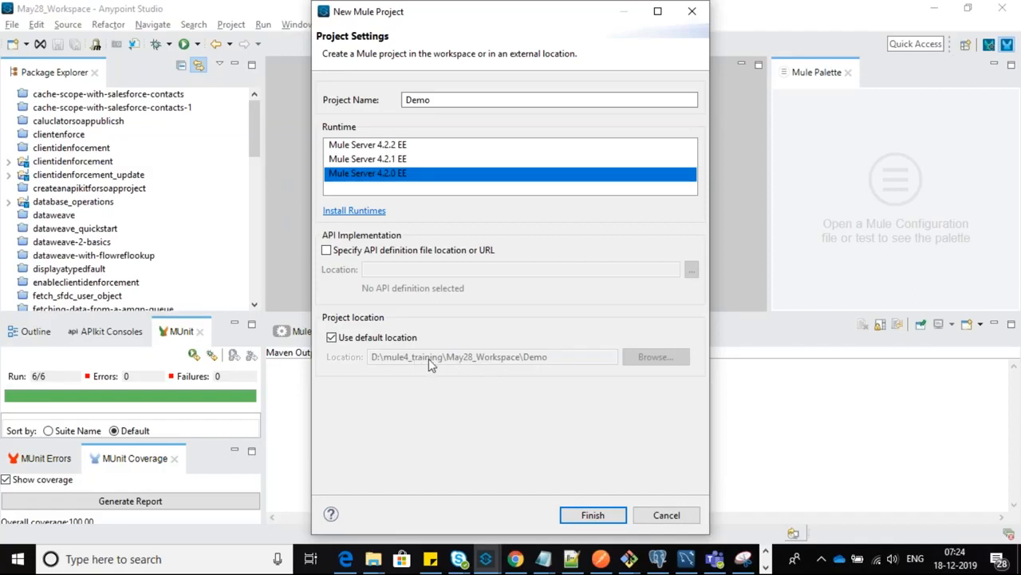
pyautogui.click(583, 515)
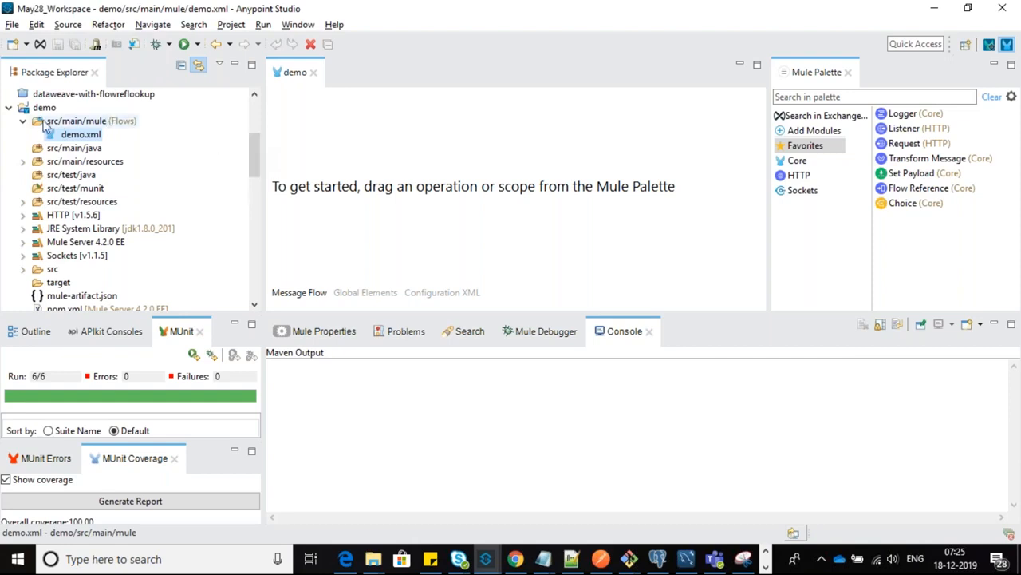
# Examine the demo project's folder structure in the Package Explorer, collapsing its src/main/mule folder.
pyautogui.click(45, 109)
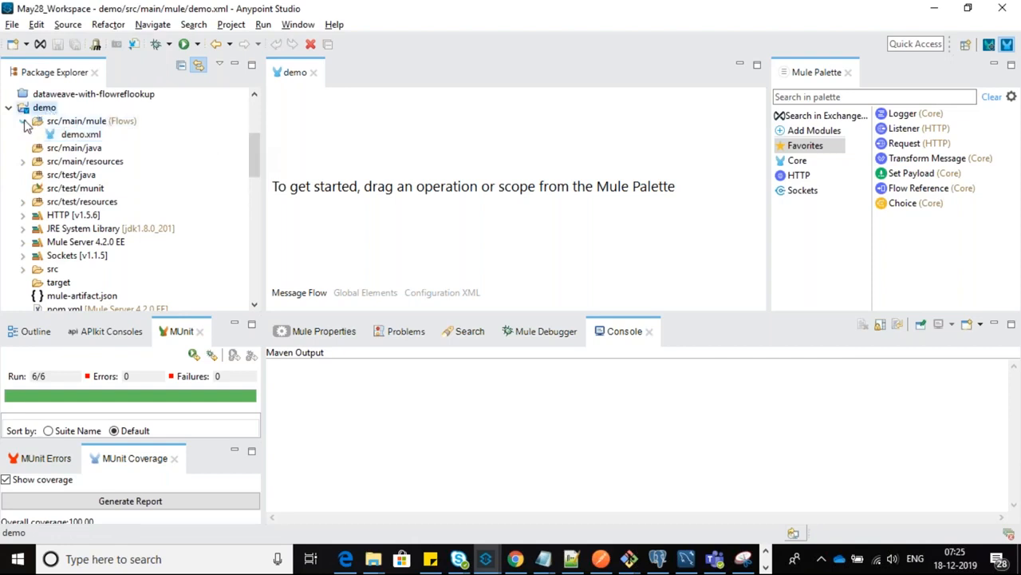
pyautogui.click(23, 120)
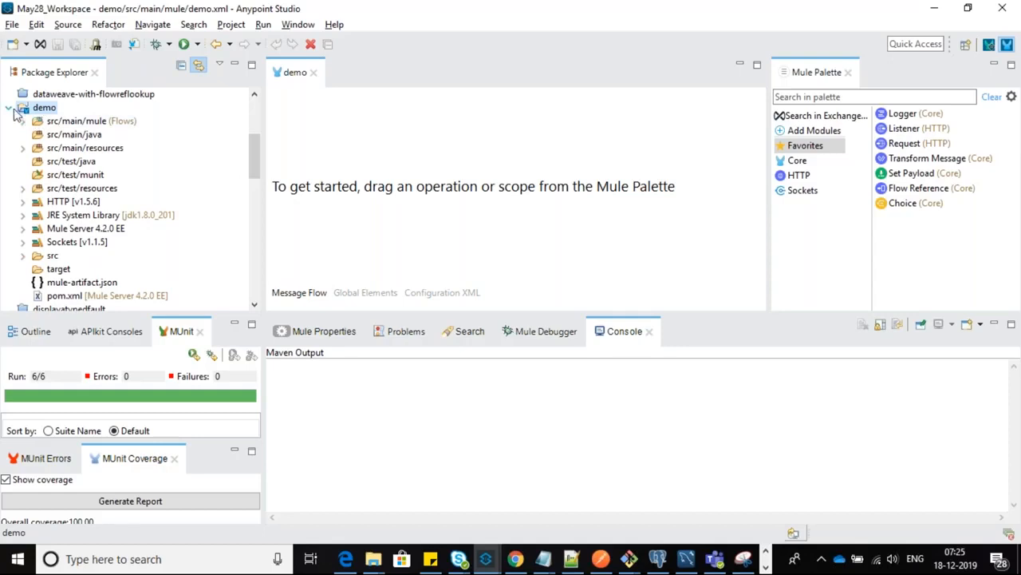
pyautogui.click(10, 107)
pyautogui.scroll(-1, 253, 170)
pyautogui.scroll(-1, 253, 177)
pyautogui.scroll(1, 249, 167)
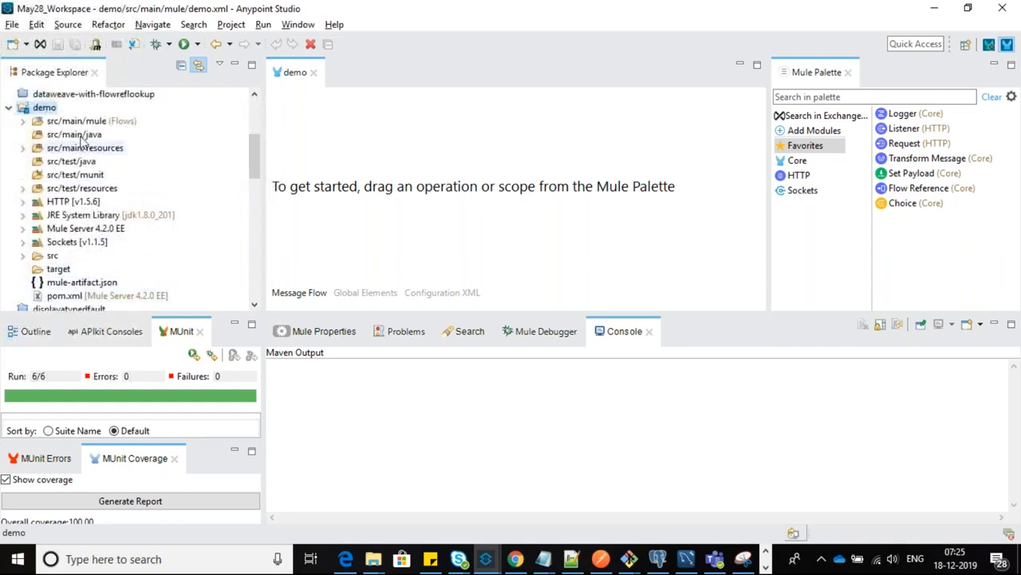
# Look at the demo project's pom.xml entry and the demo.xml flow file inside its src/main/mule folder.
pyautogui.click(72, 296)
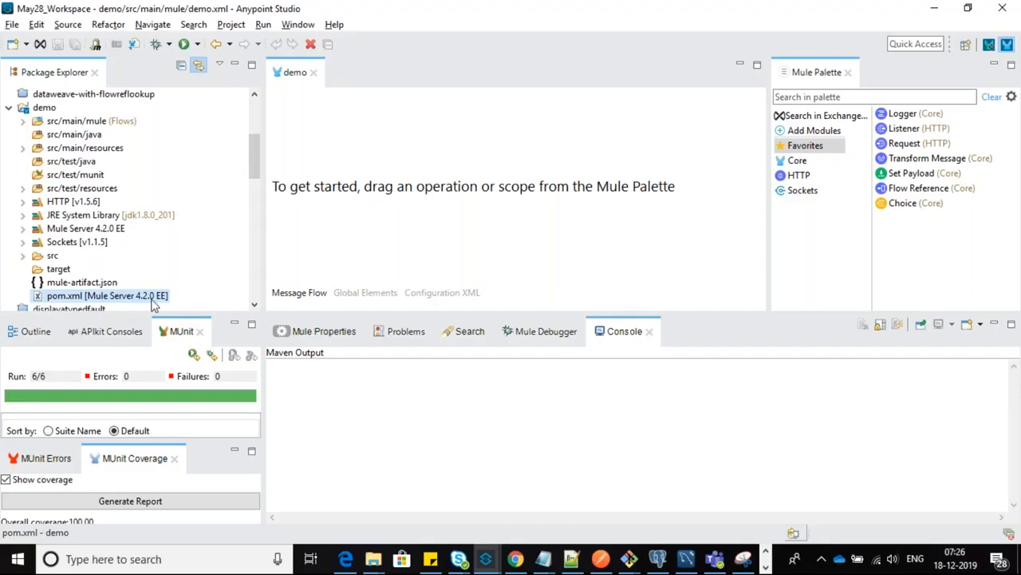
pyautogui.click(24, 121)
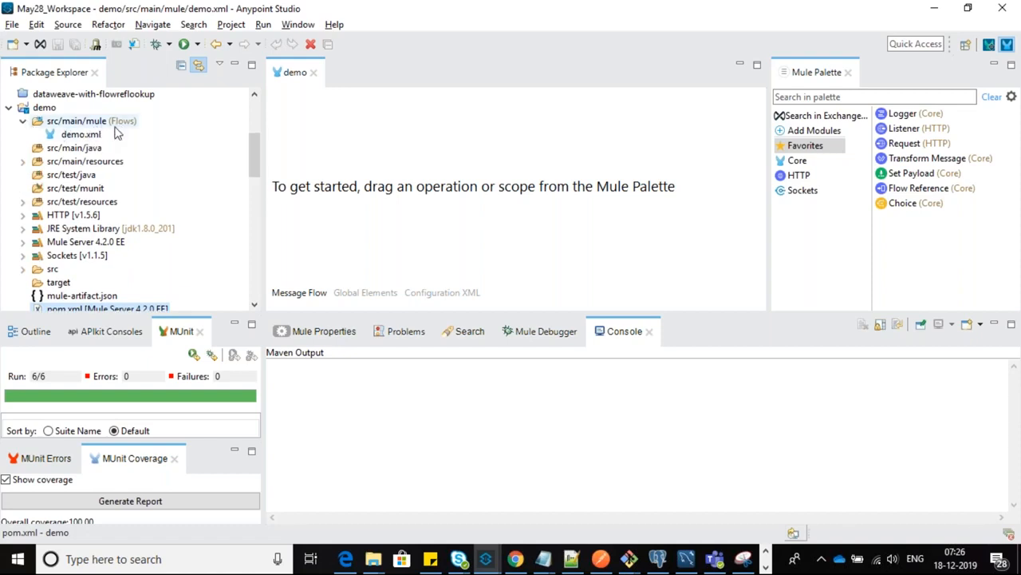
pyautogui.click(84, 136)
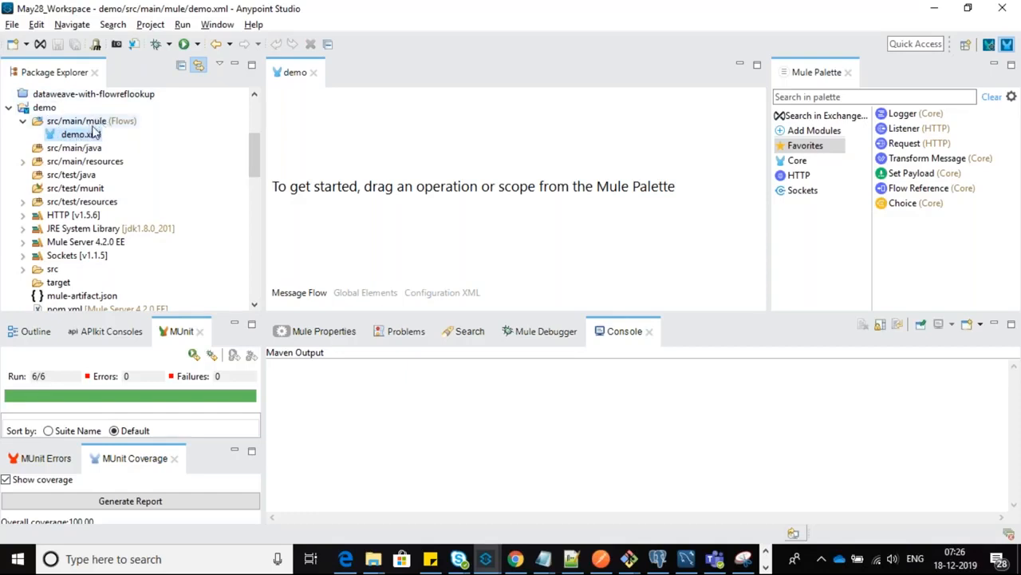
# Create a new Mule configuration file named test, leaving the preselected project todayclientenforcement as its target.
pyautogui.click(93, 123)
pyautogui.rightClick(96, 132)
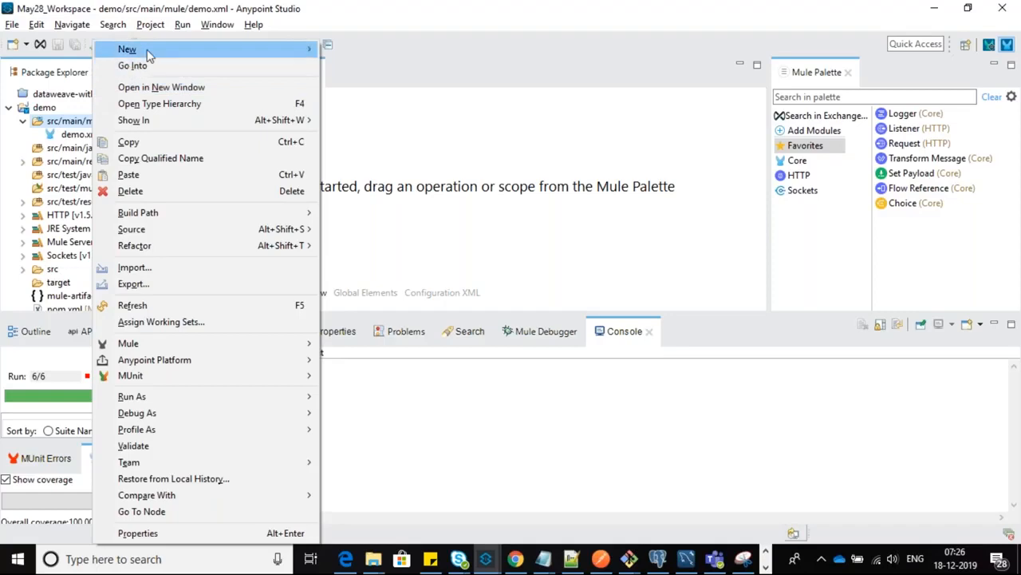
pyautogui.moveTo(148, 48)
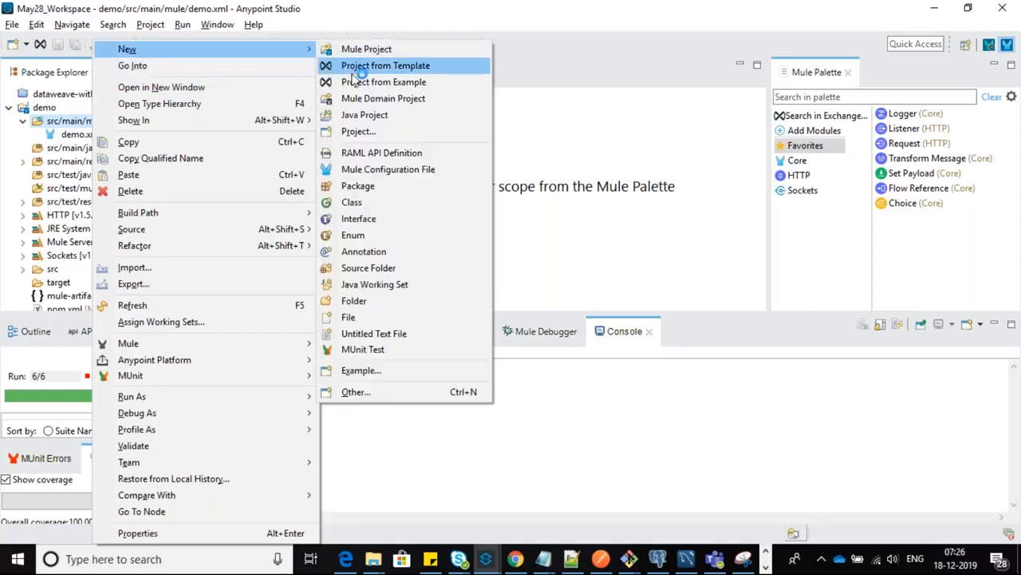
pyautogui.click(361, 171)
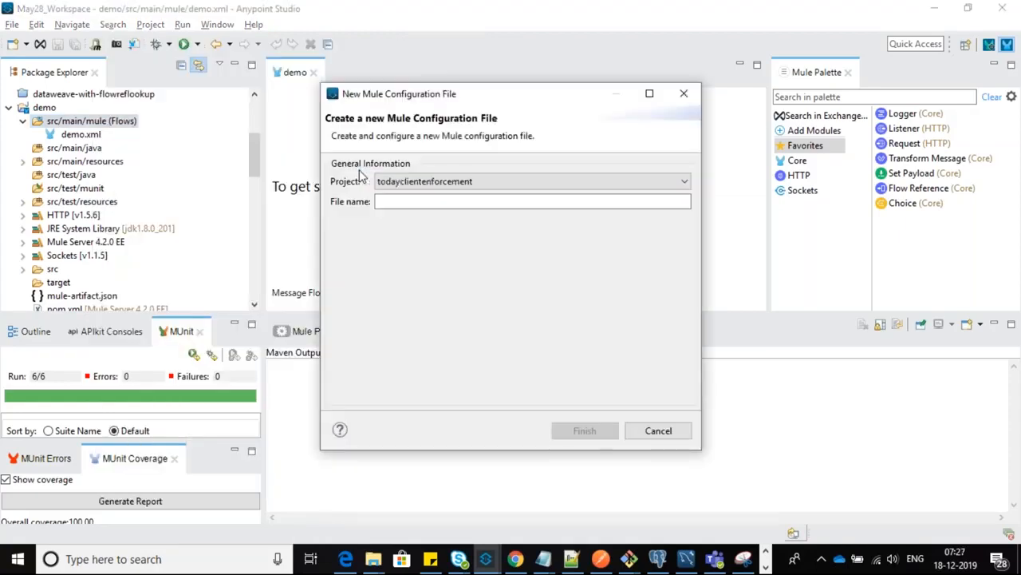
pyautogui.click(410, 201)
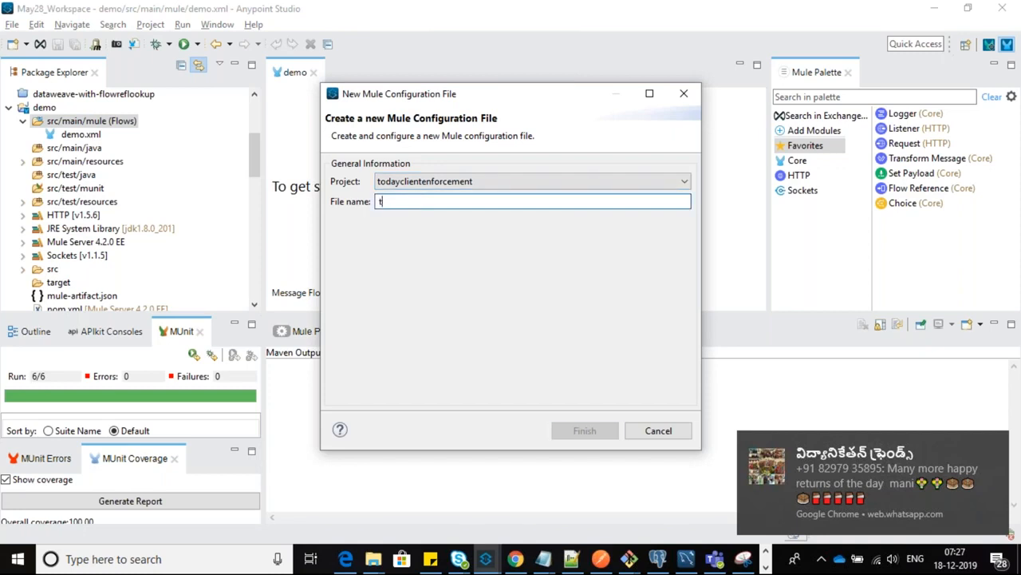
pyautogui.write('test')
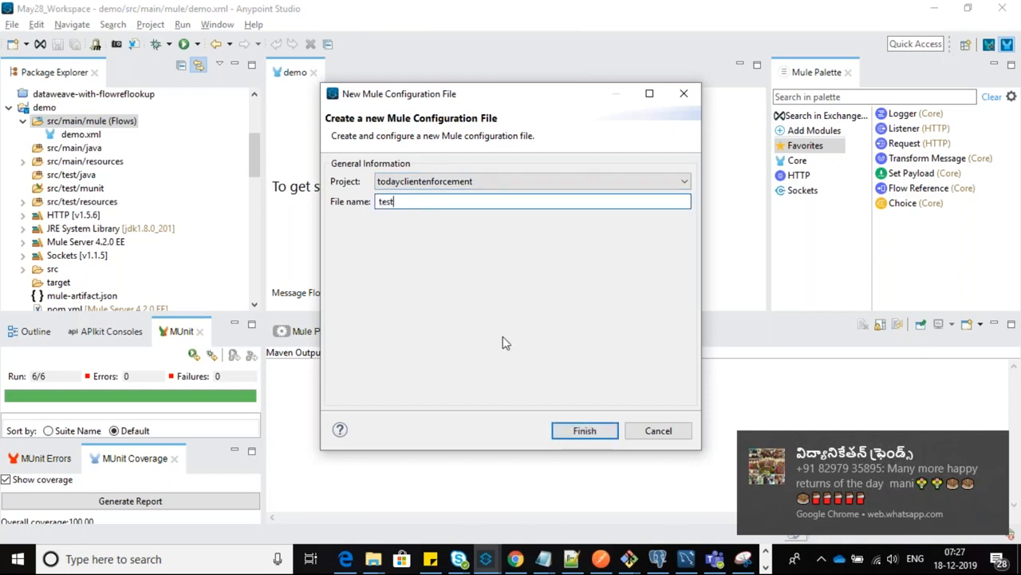
pyautogui.click(570, 432)
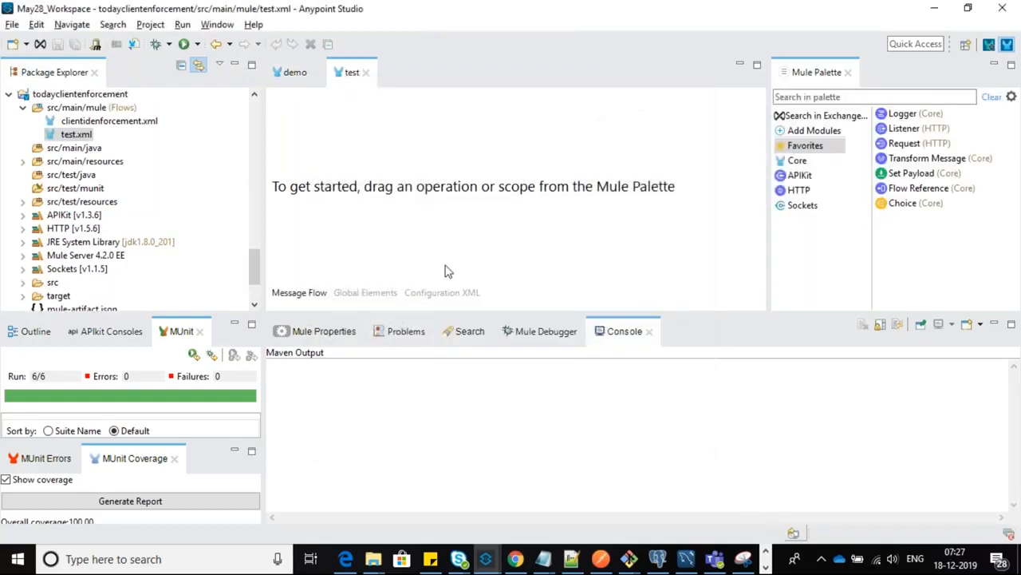
# Collapse the todayclientenforcement project and create a Mule configuration file named test in the demo project's src/main/mule folder.
pyautogui.click(12, 95)
pyautogui.click(77, 161)
pyautogui.press('d')
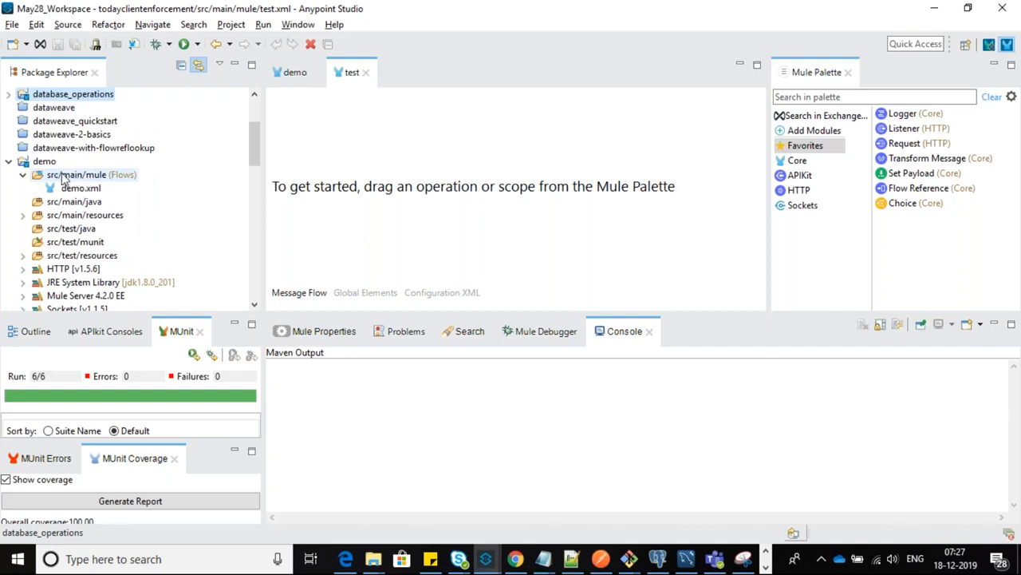
pyautogui.rightClick(64, 179)
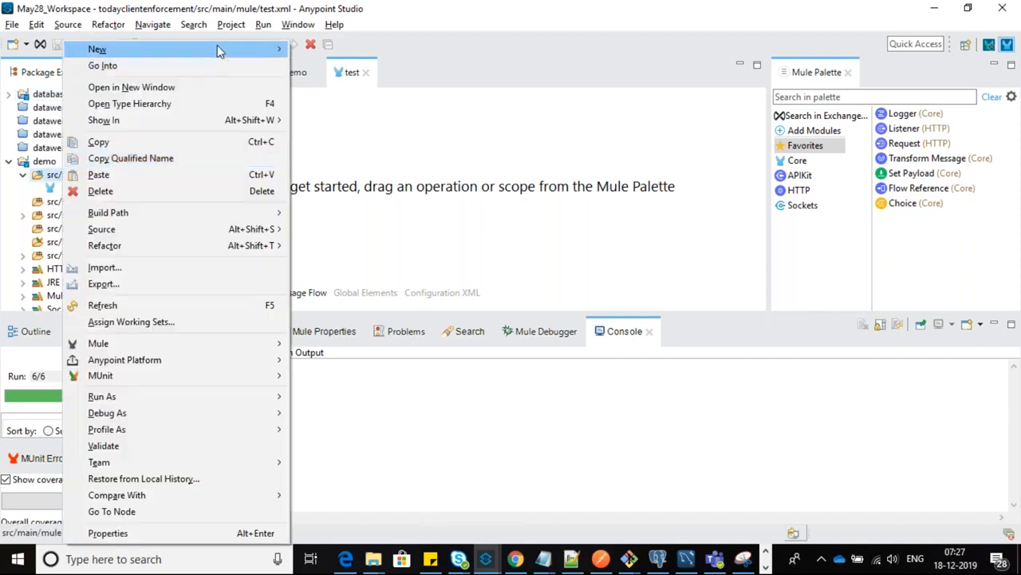
pyautogui.moveTo(217, 45)
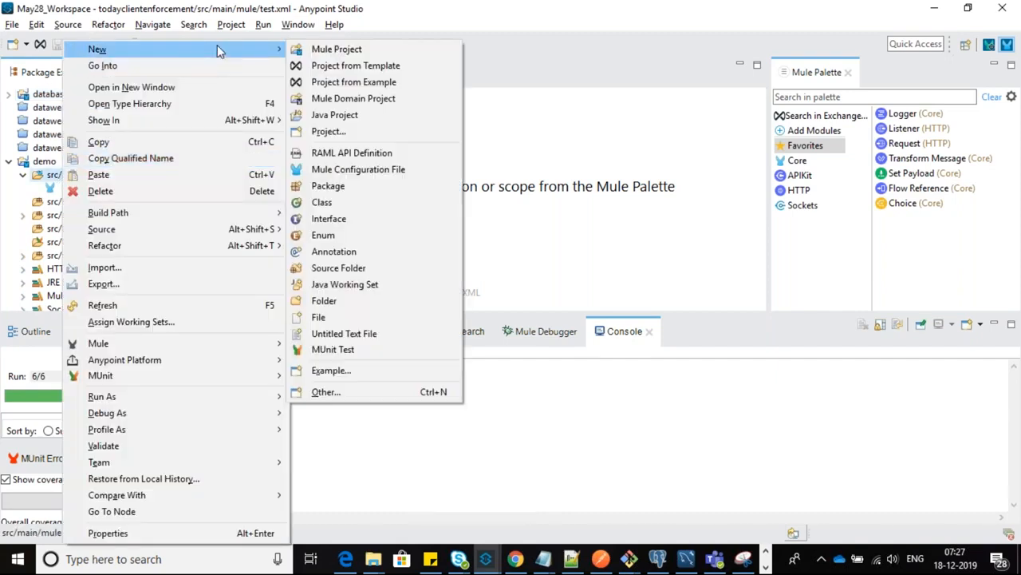
pyautogui.click(334, 170)
pyautogui.write('test')
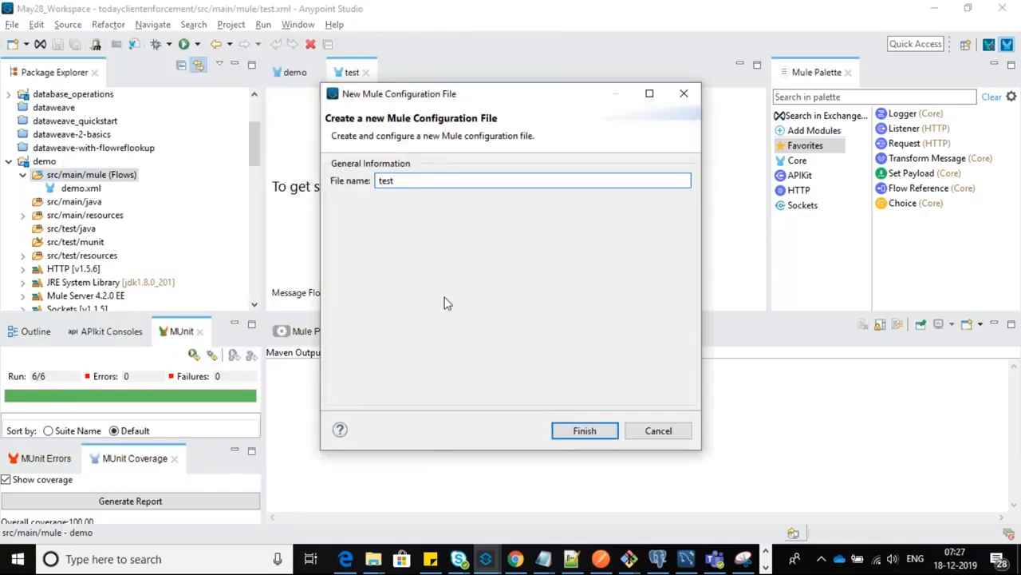
pyautogui.click(571, 437)
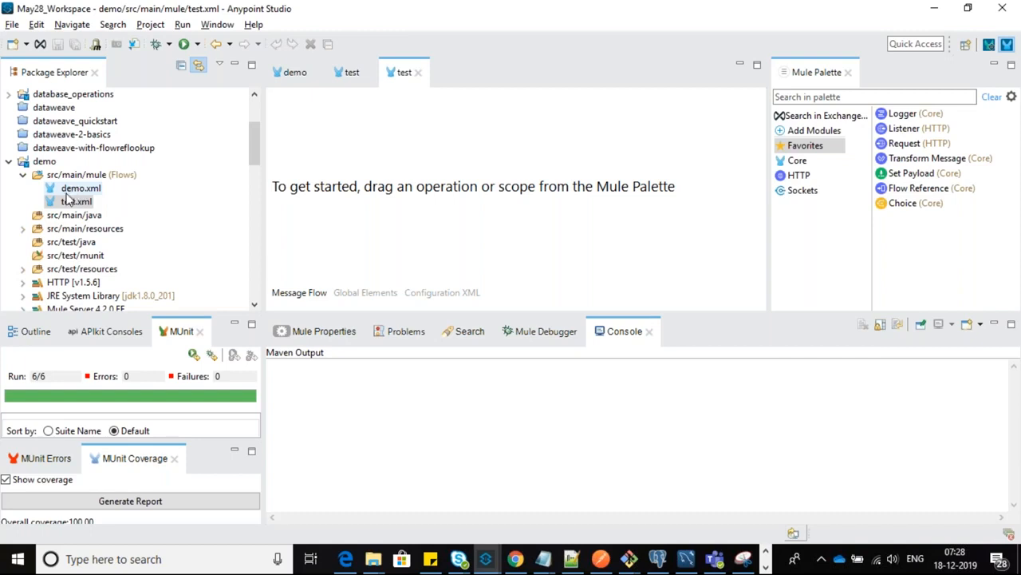
# Collapse demo's src/main/mule folder and review which new items, such as a class, can be added to src/main/java, without creating any.
pyautogui.click(70, 201)
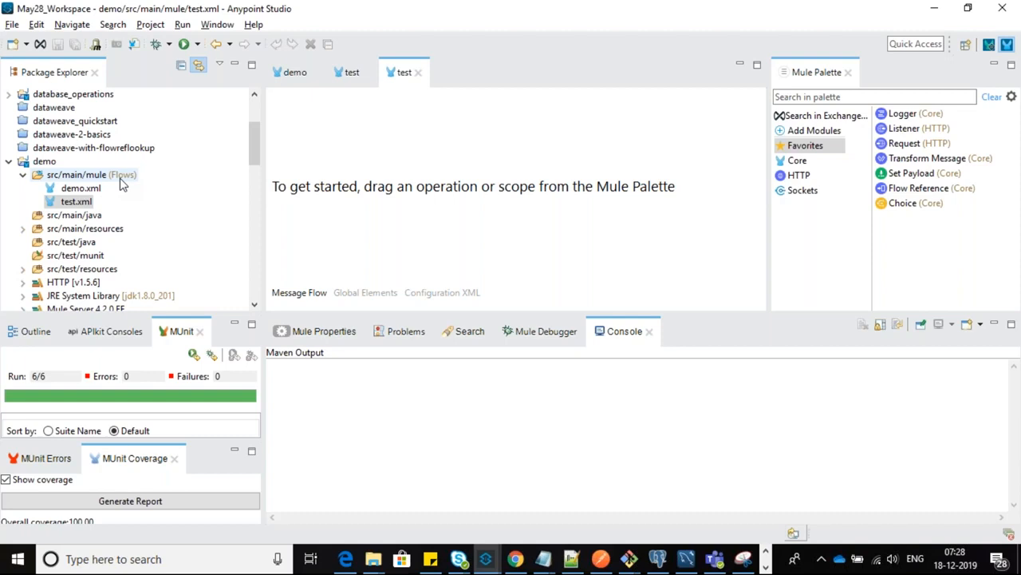
pyautogui.click(24, 174)
pyautogui.click(69, 191)
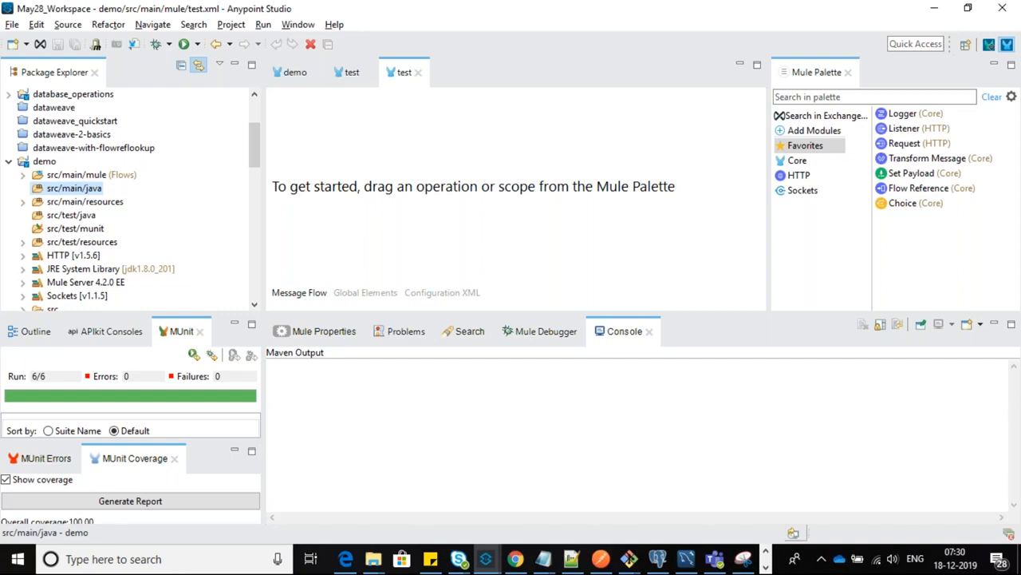
pyautogui.rightClick(74, 189)
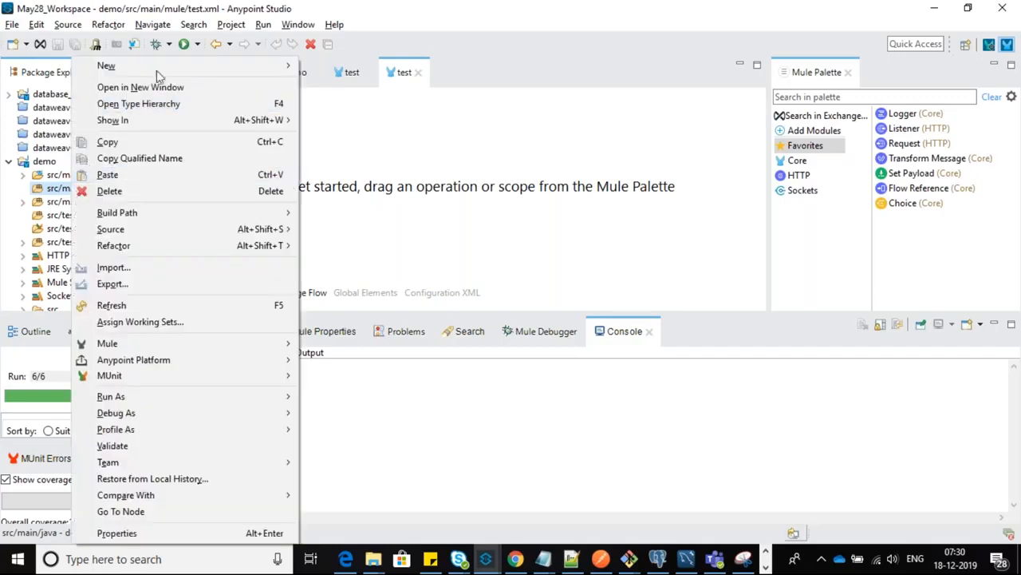
pyautogui.moveTo(183, 64)
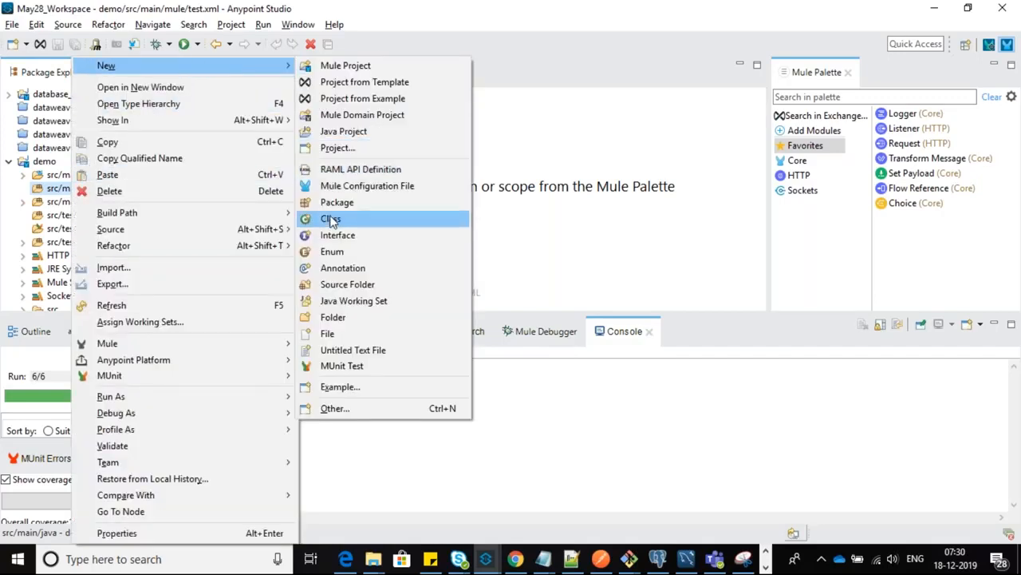
pyautogui.click(533, 455)
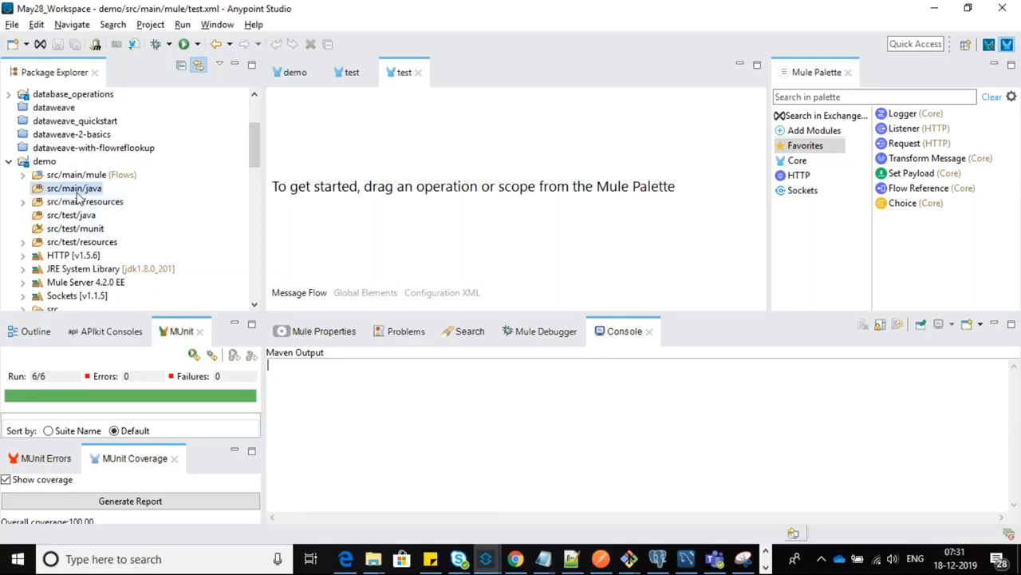
# Expand the demo project's src/main/resources folder and examine its log4j2.xml file and api folder.
pyautogui.click(23, 201)
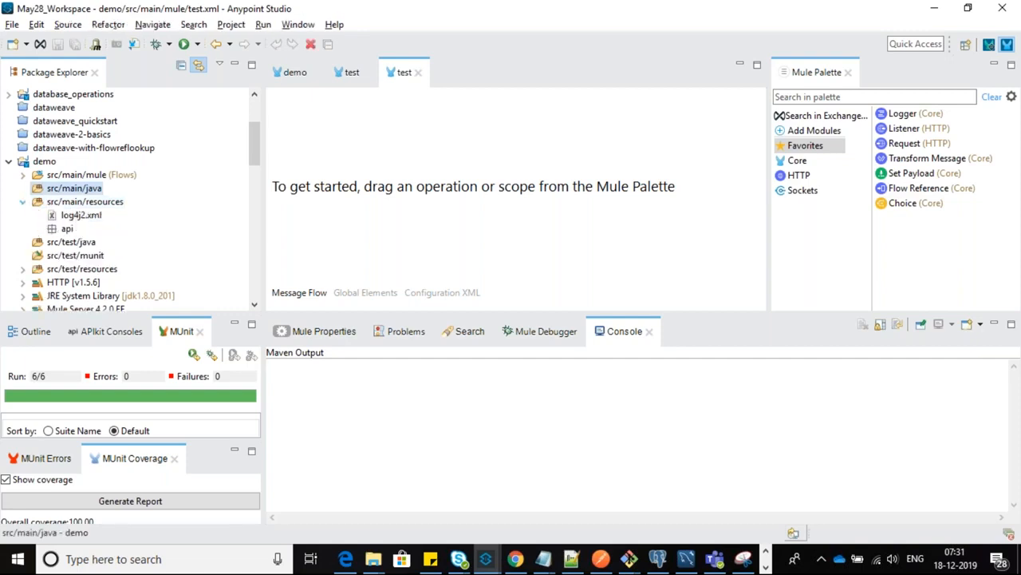
pyautogui.click(86, 205)
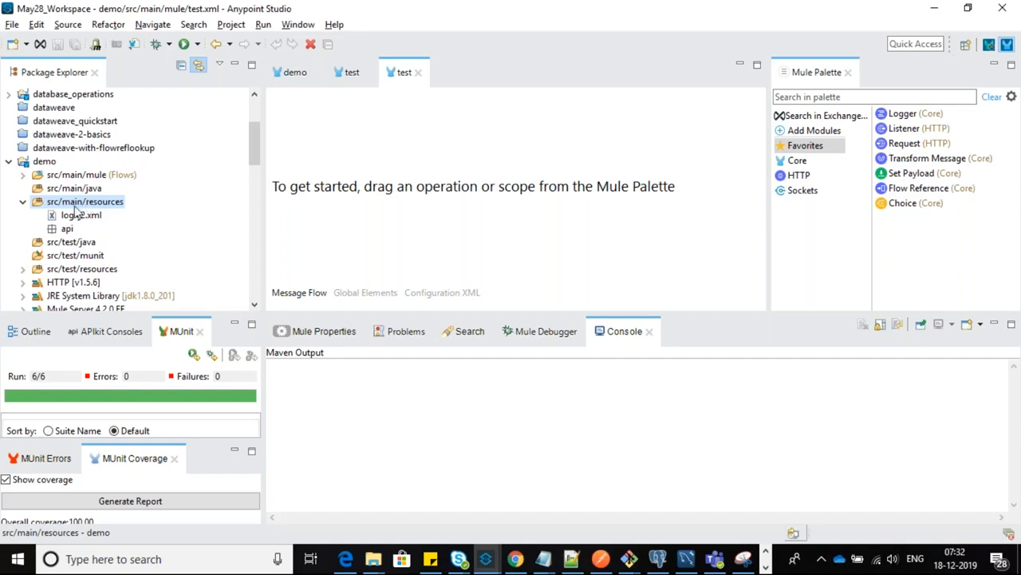
pyautogui.click(67, 231)
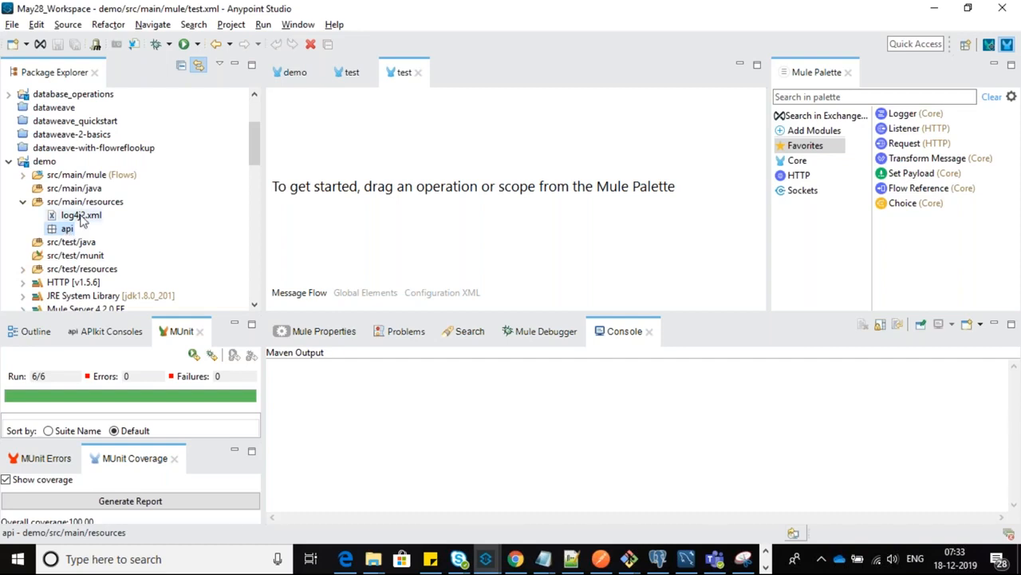
pyautogui.click(90, 205)
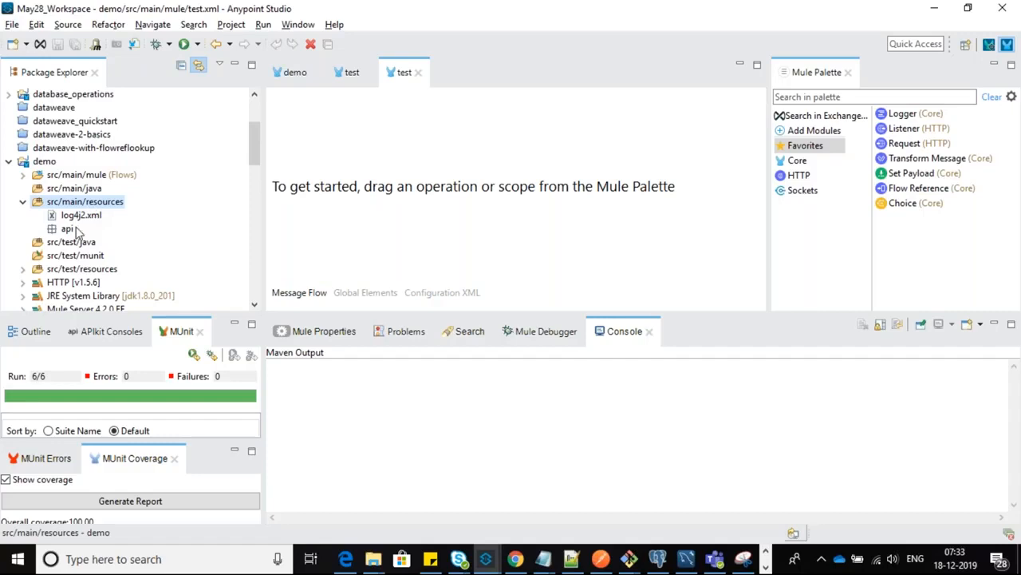
# Open log4j2.xml in a maximized editor and examine the AsyncLogger and AsyncRoot entries in its Loggers section.
pyautogui.doubleClick(78, 215)
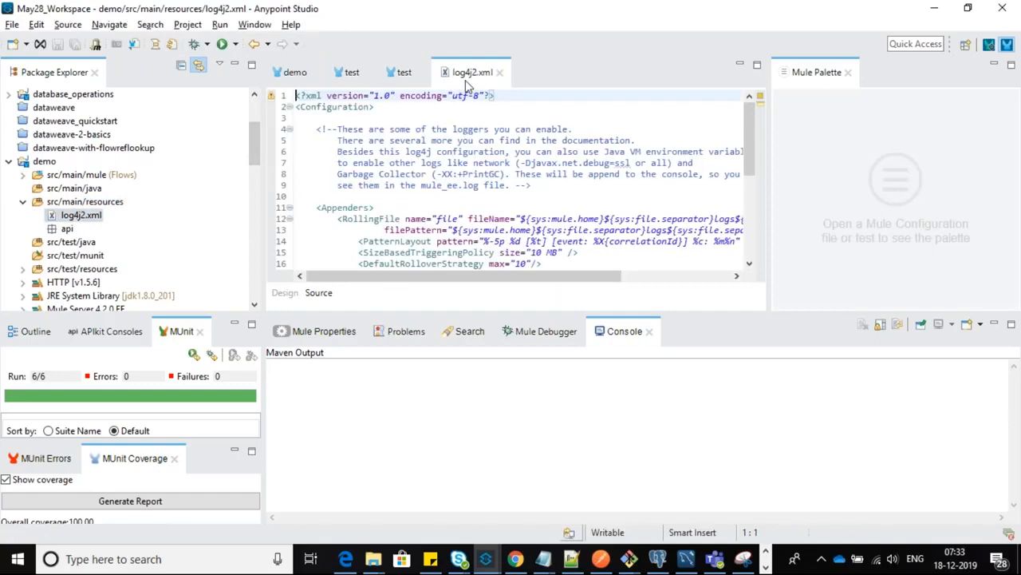
pyautogui.doubleClick(466, 78)
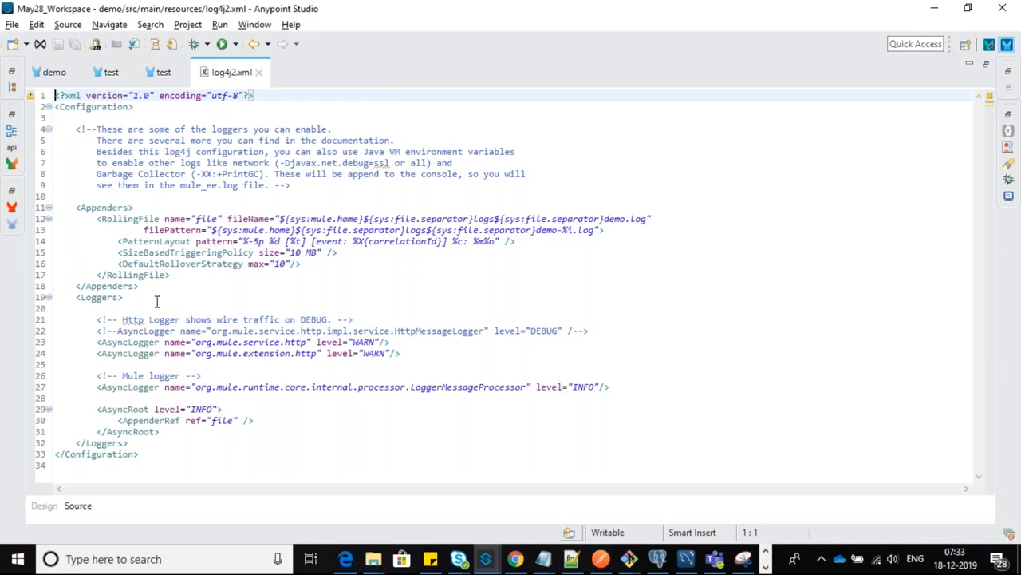
pyautogui.moveTo(89, 329); pyautogui.dragTo(192, 434)
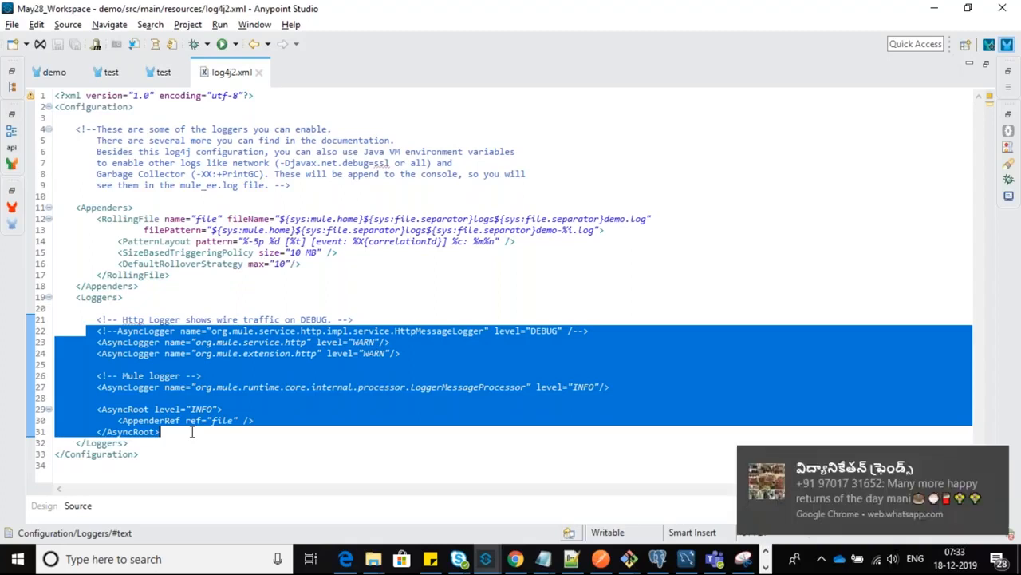
pyautogui.click(994, 463)
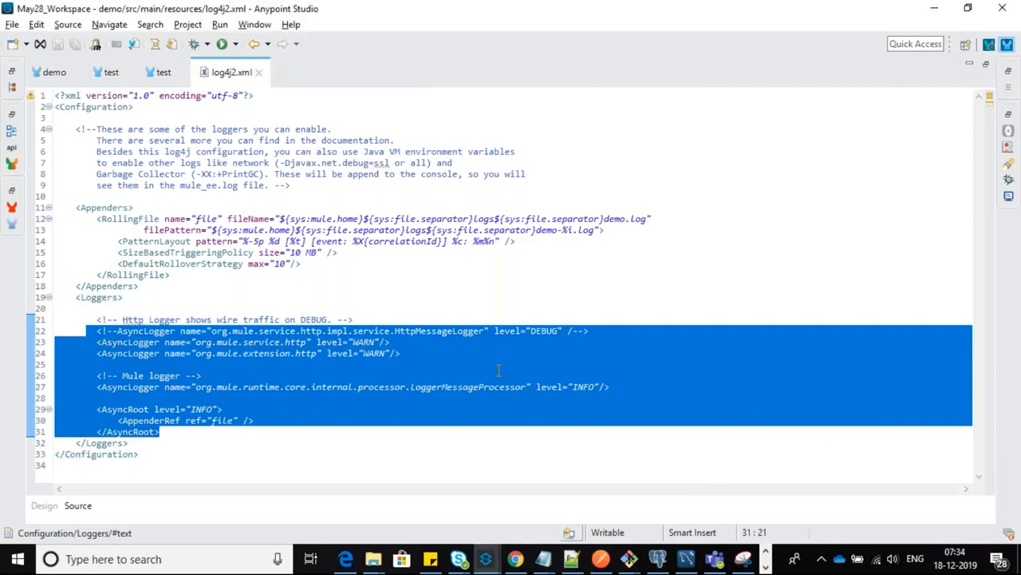
pyautogui.click(407, 354)
pyautogui.moveTo(256, 426); pyautogui.dragTo(113, 342)
# Examine the RollingFile appender's file name, triggering size and rollover maximum in log4j2.xml, and restore the editor to its normal size.
pyautogui.moveTo(98, 219); pyautogui.dragTo(182, 275)
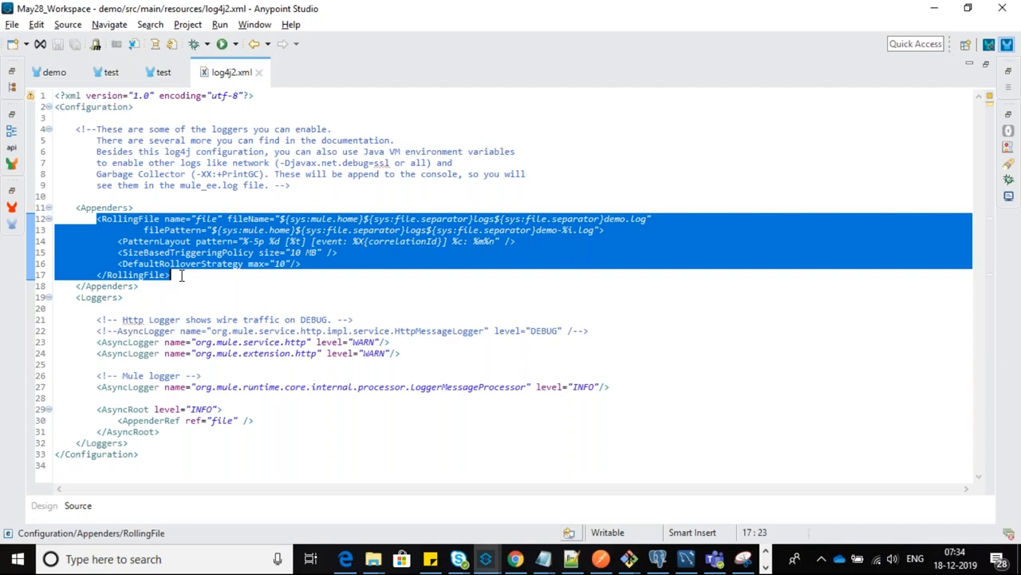
pyautogui.click(403, 252)
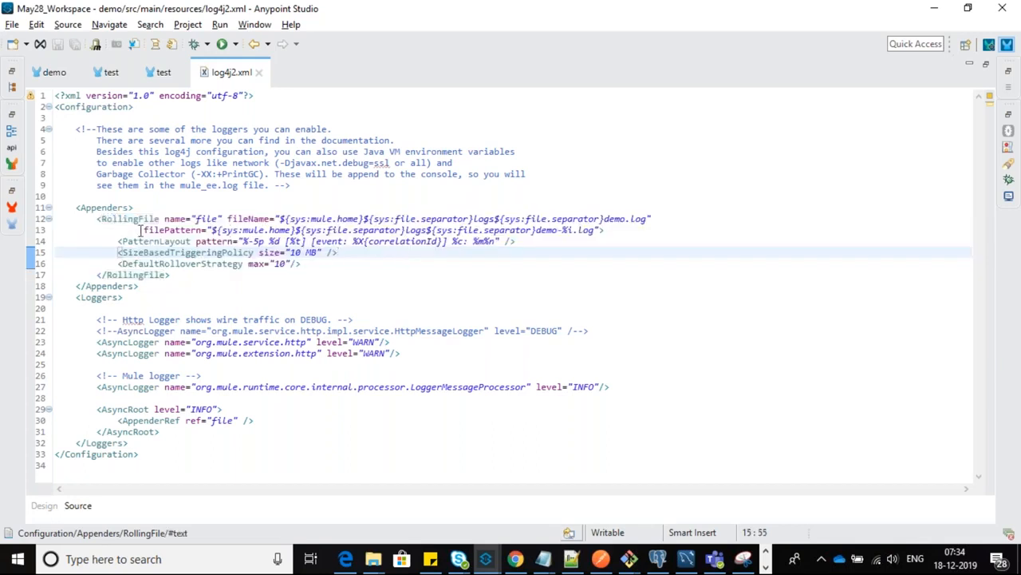
pyautogui.moveTo(123, 219); pyautogui.dragTo(254, 268)
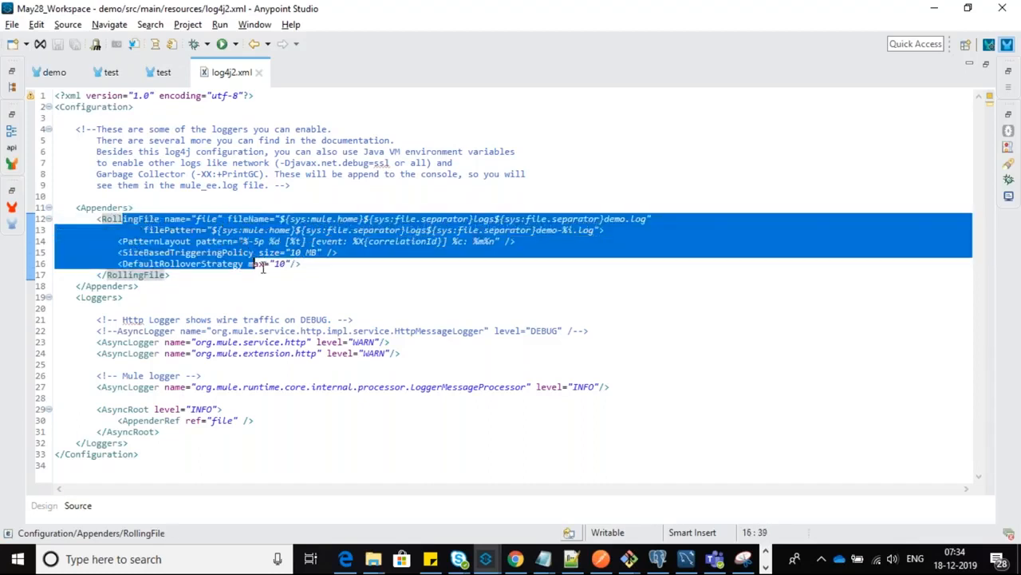
pyautogui.click(341, 284)
pyautogui.moveTo(280, 218); pyautogui.dragTo(626, 221)
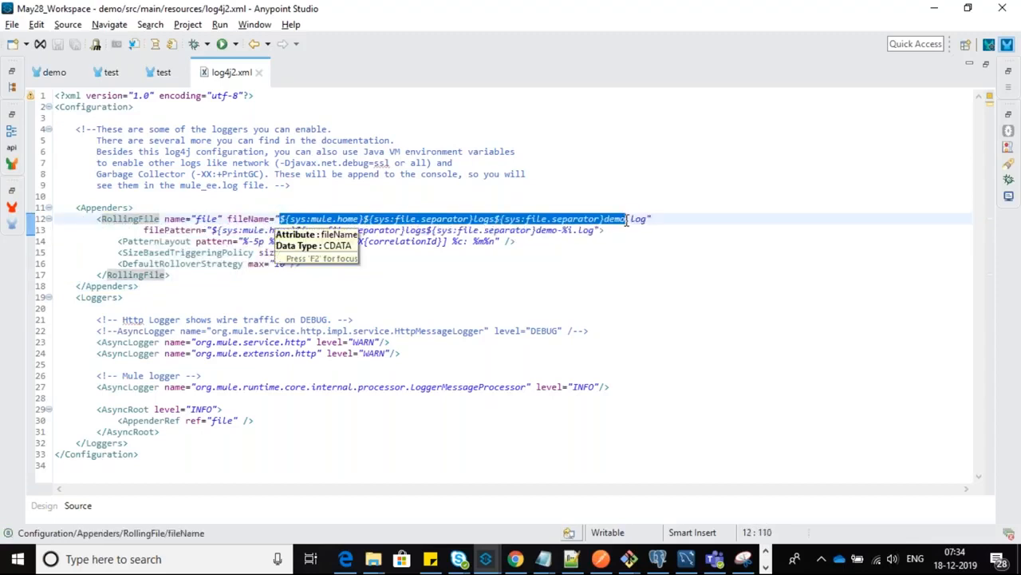
pyautogui.click(721, 264)
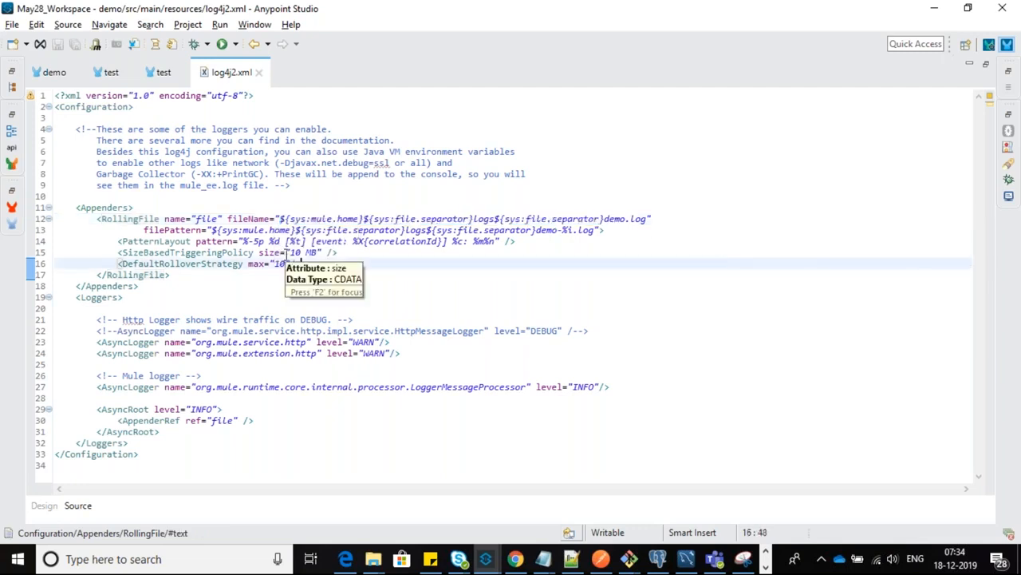
pyautogui.moveTo(284, 252); pyautogui.dragTo(310, 259)
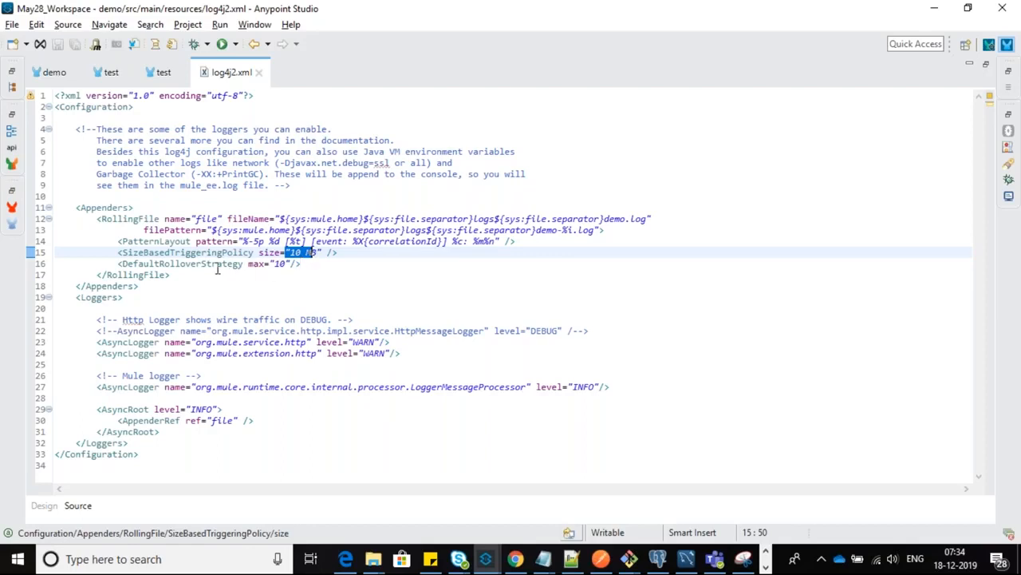
pyautogui.moveTo(276, 265); pyautogui.dragTo(298, 265)
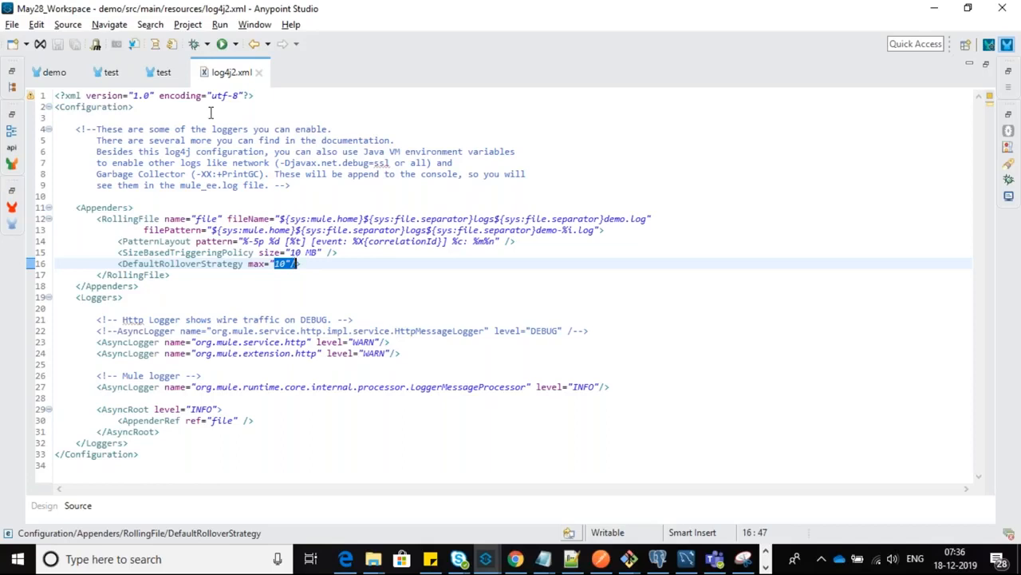
pyautogui.doubleClick(227, 76)
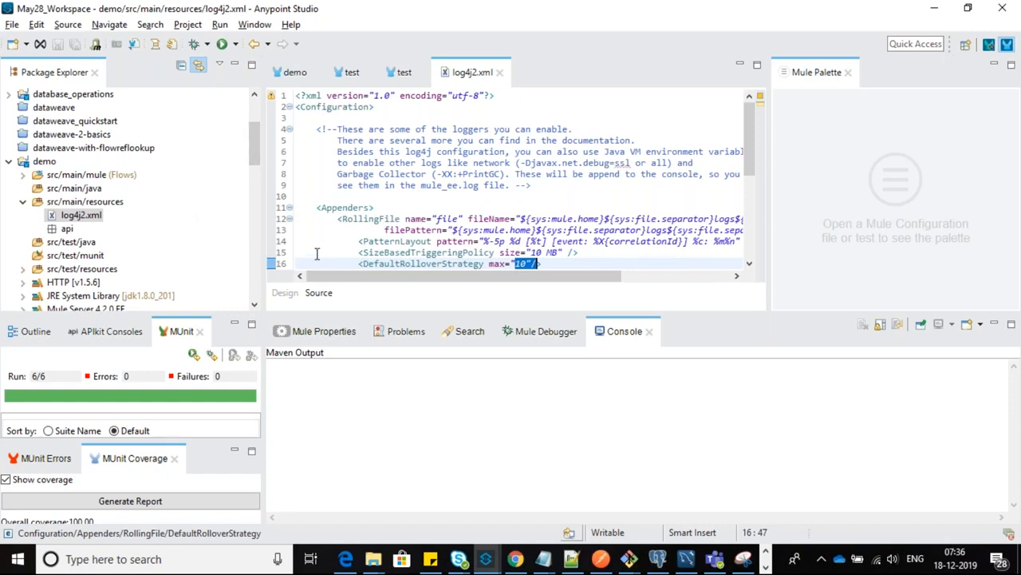
# Search the Mule Palette for "log" from the demo flow, and return to the log4j2.xml file.
pyautogui.click(290, 73)
pyautogui.click(813, 98)
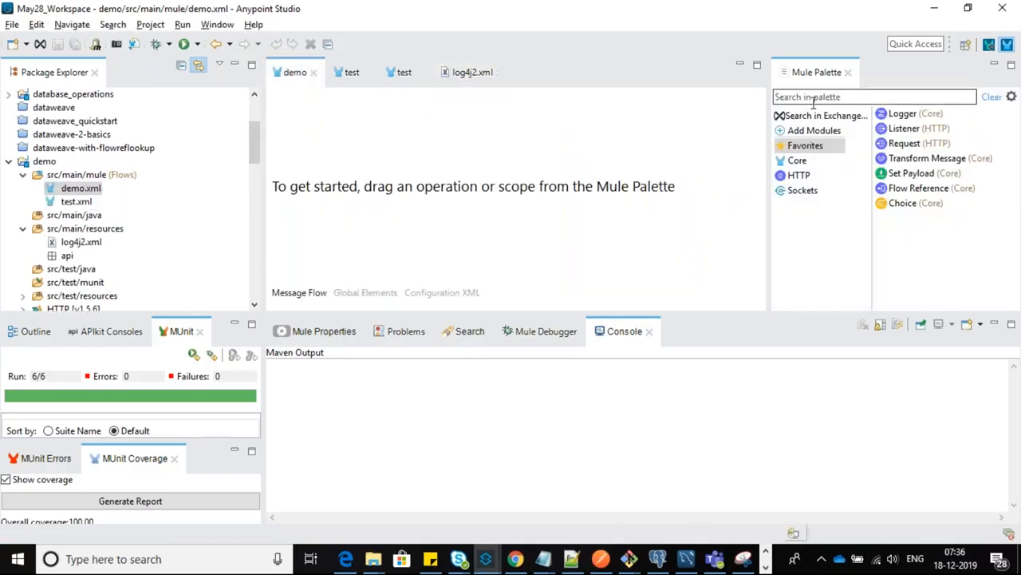
pyautogui.write('log')
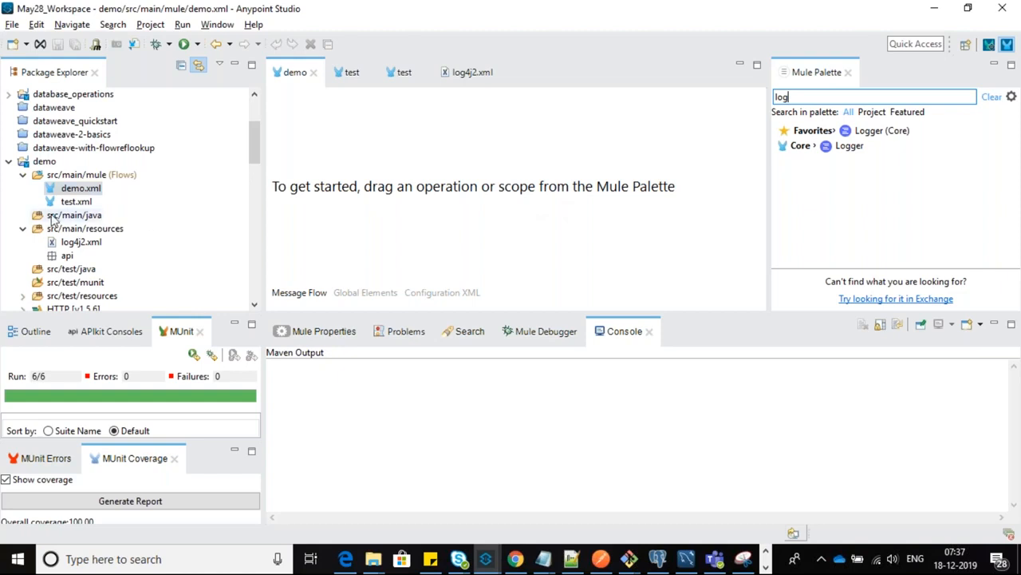
pyautogui.doubleClick(88, 243)
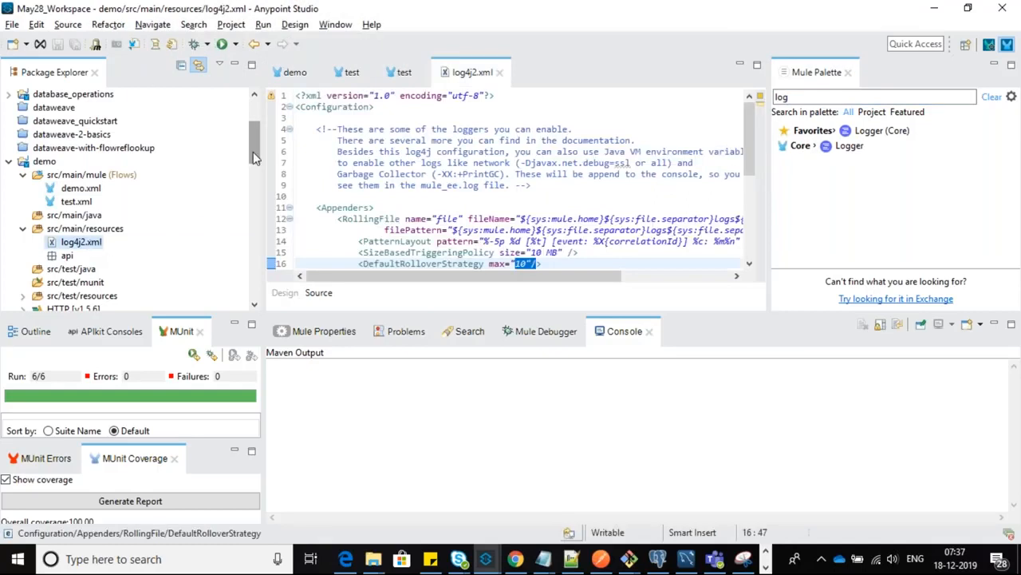
# Collapse the demo project's src/main/resources folder and open demo.xml from src/main/mule.
pyautogui.moveTo(254, 159); pyautogui.dragTo(254, 171)
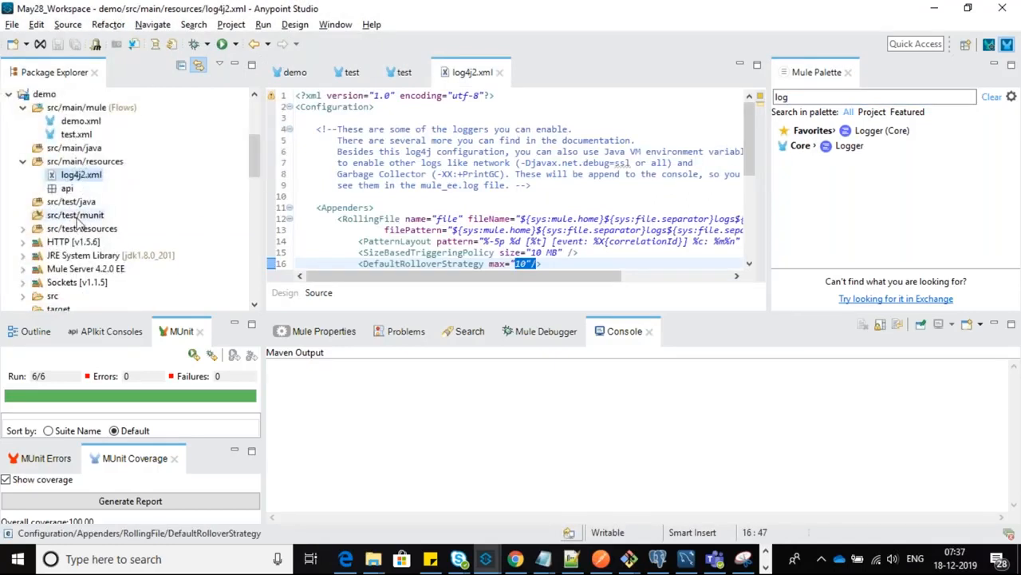
pyautogui.click(72, 204)
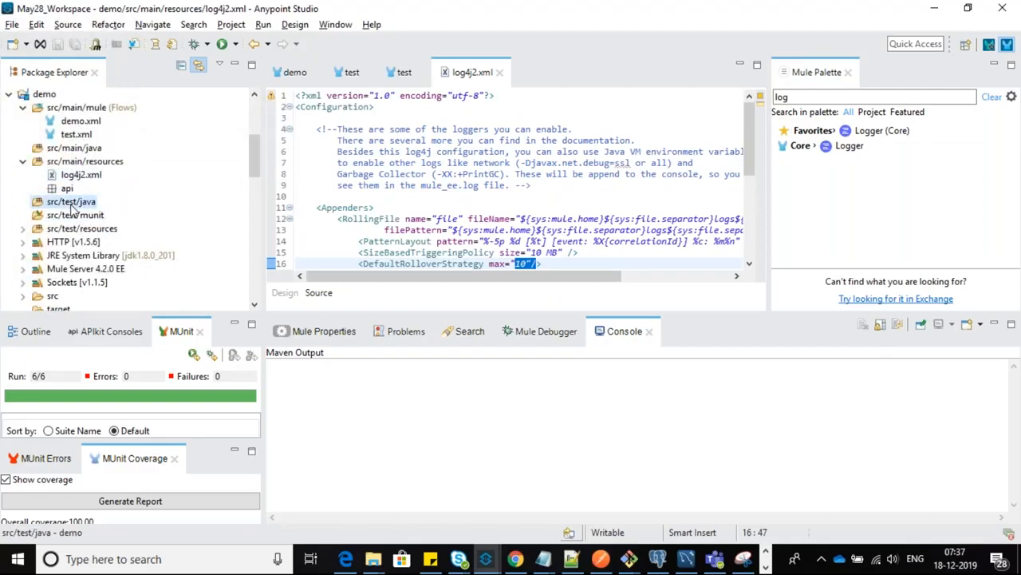
pyautogui.click(23, 162)
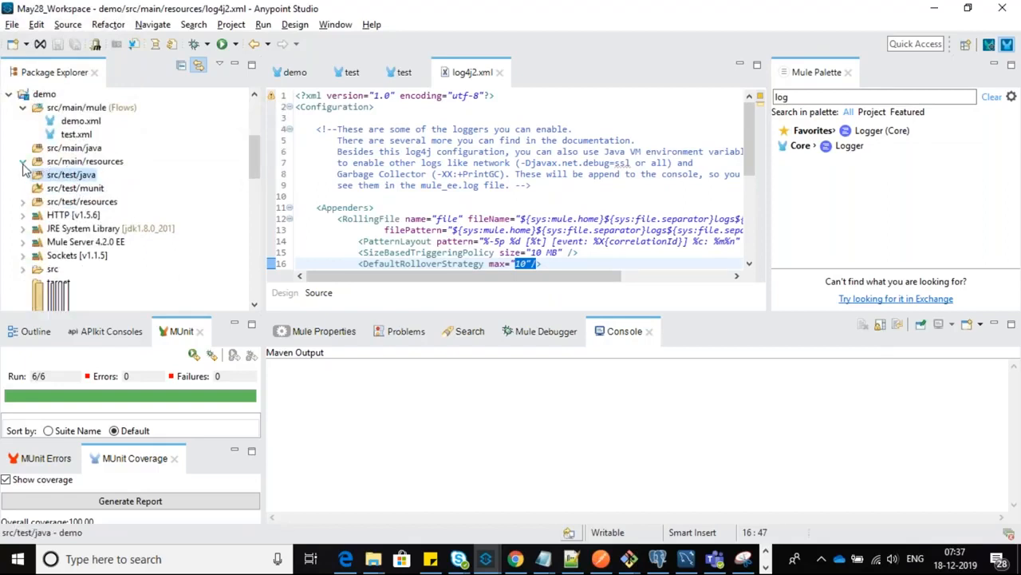
pyautogui.click(70, 151)
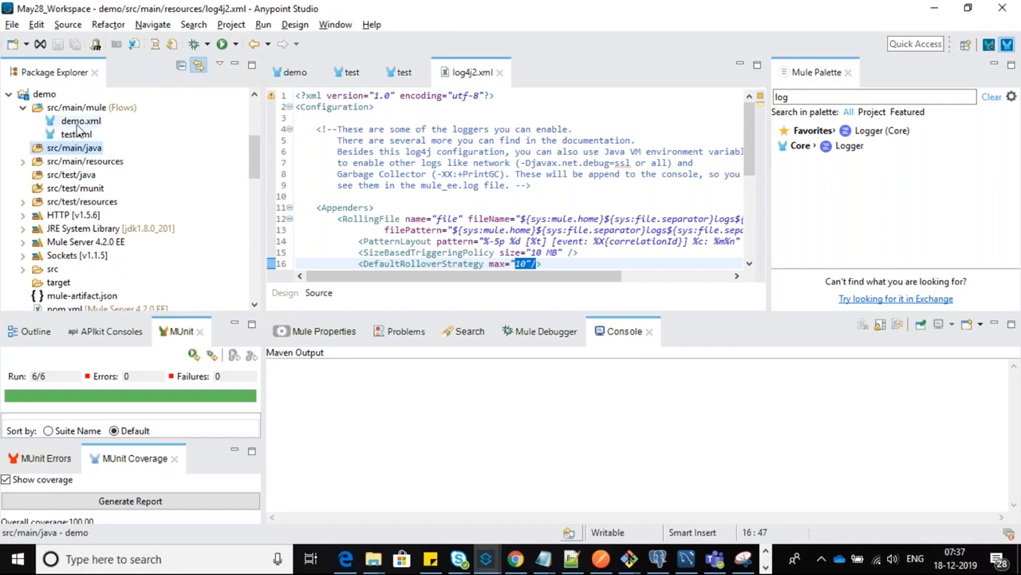
pyautogui.doubleClick(80, 123)
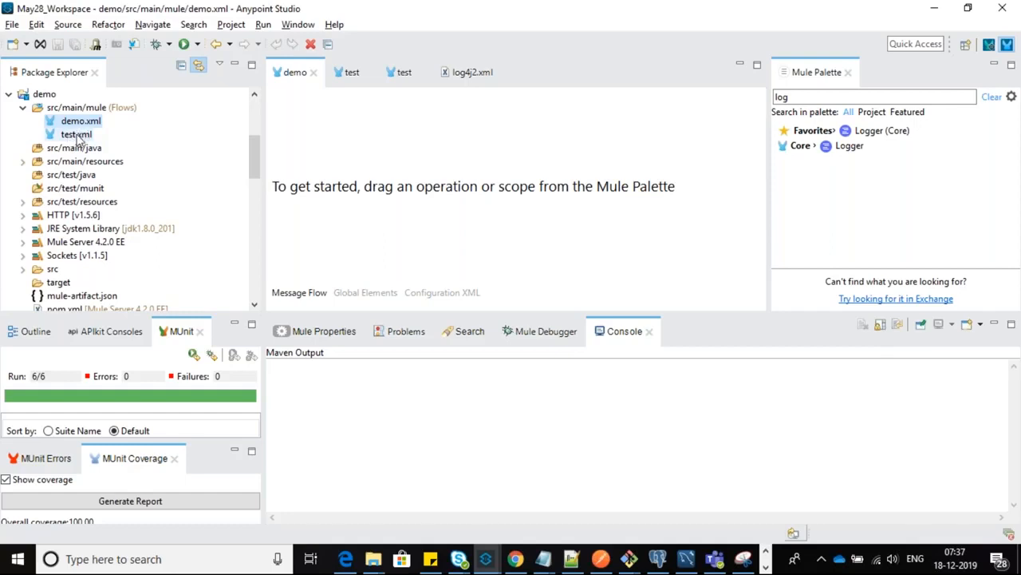
# Compare the demo project's src/main/java folder with its test counterparts src/test/java and src/test/munit.
pyautogui.click(76, 152)
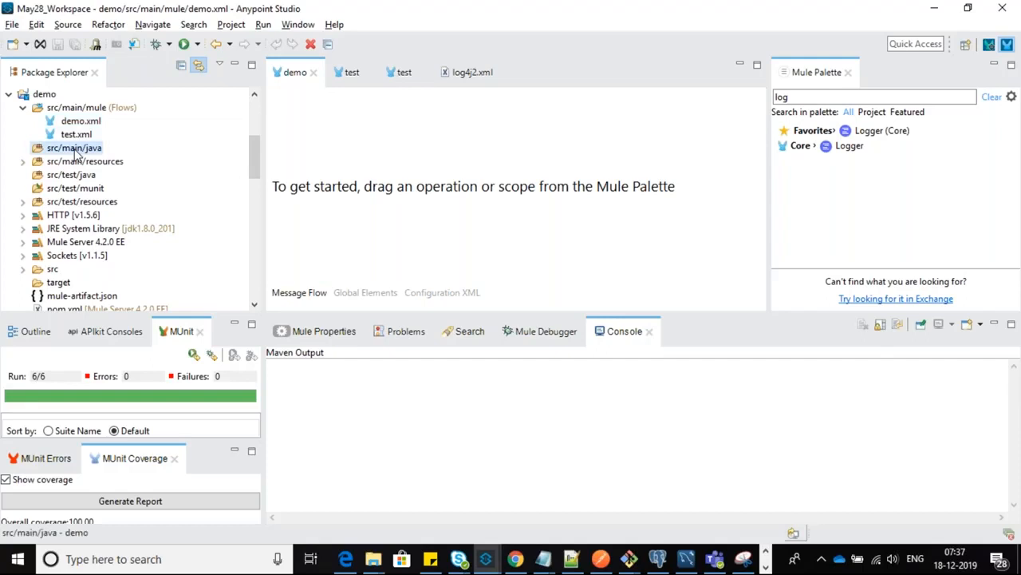
pyautogui.click(54, 190)
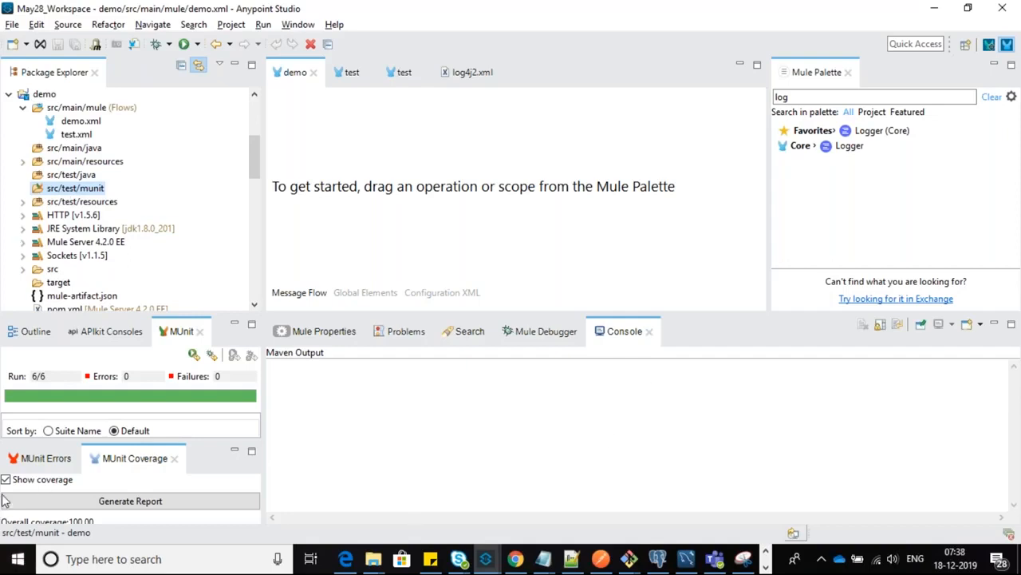
pyautogui.click(77, 177)
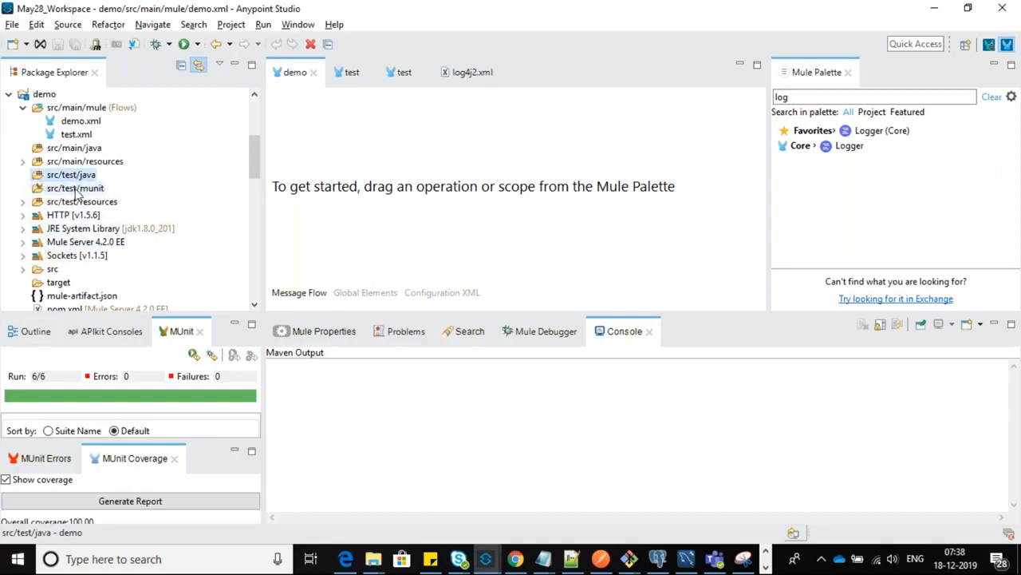
pyautogui.click(75, 150)
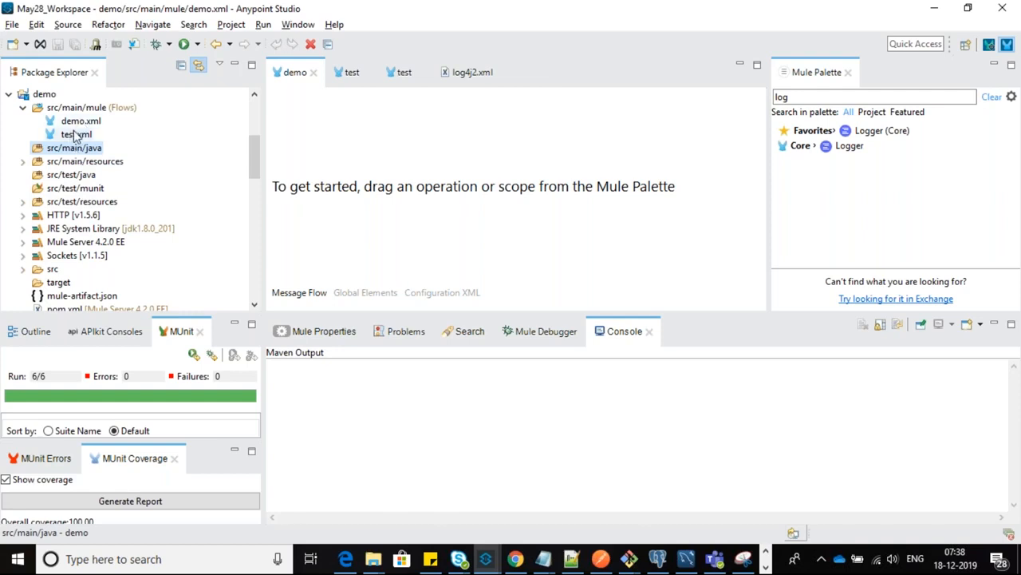
pyautogui.click(70, 175)
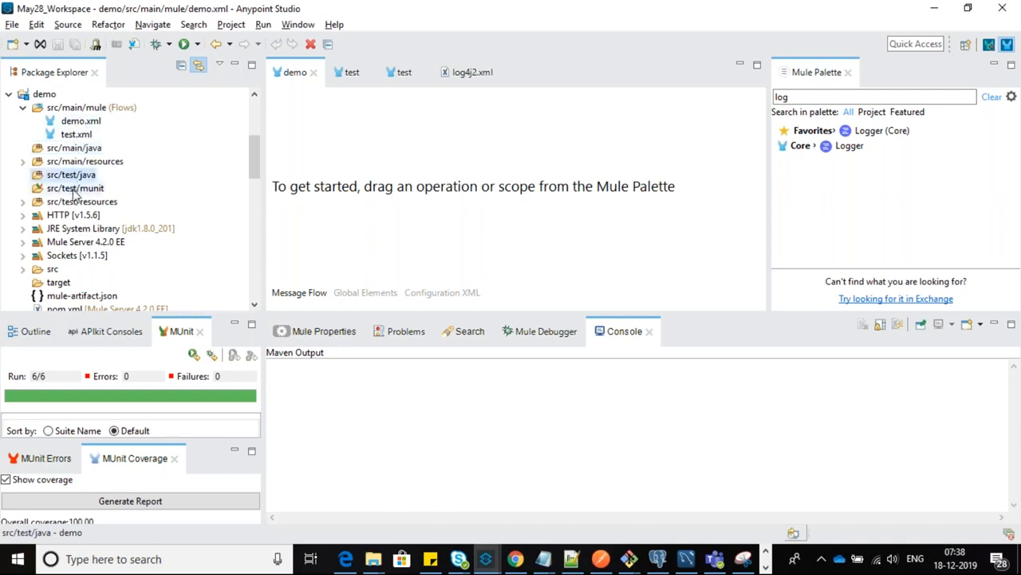
pyautogui.click(74, 189)
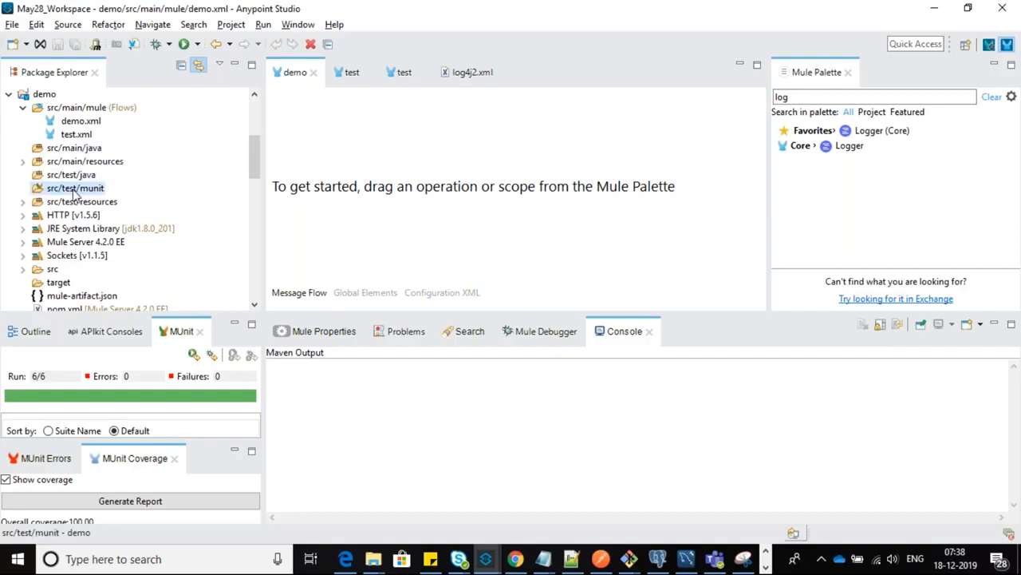
# Expand src/test/resources, compare its log4j2-test.xml file with the role of src/main/resources, and collapse the folder again.
pyautogui.click(23, 203)
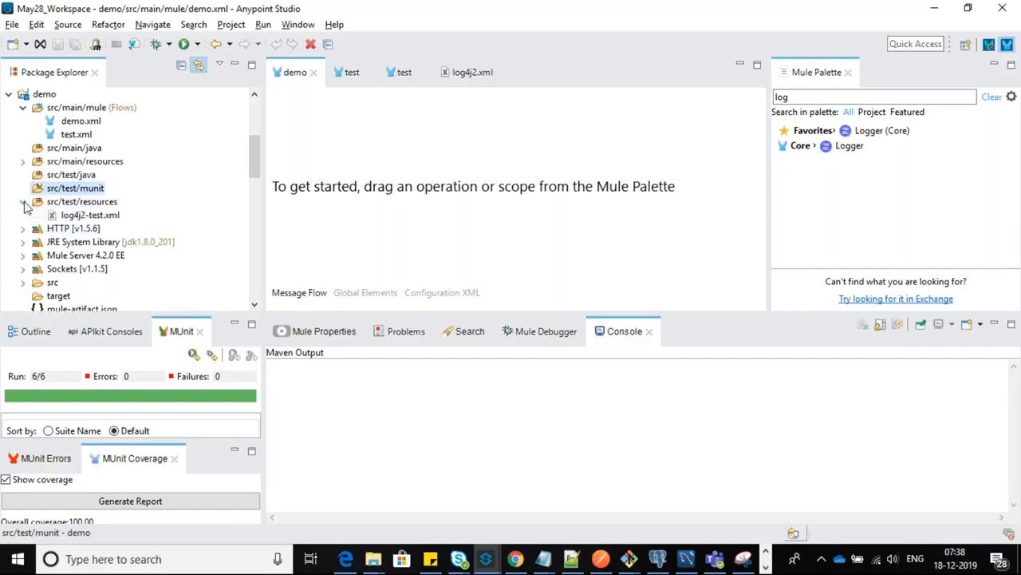
pyautogui.click(53, 162)
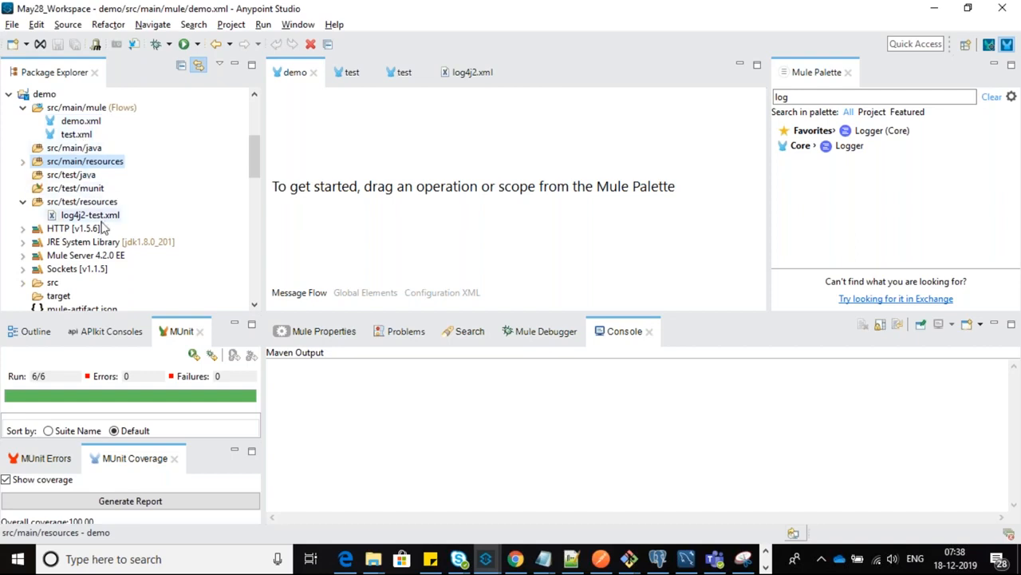
pyautogui.click(76, 190)
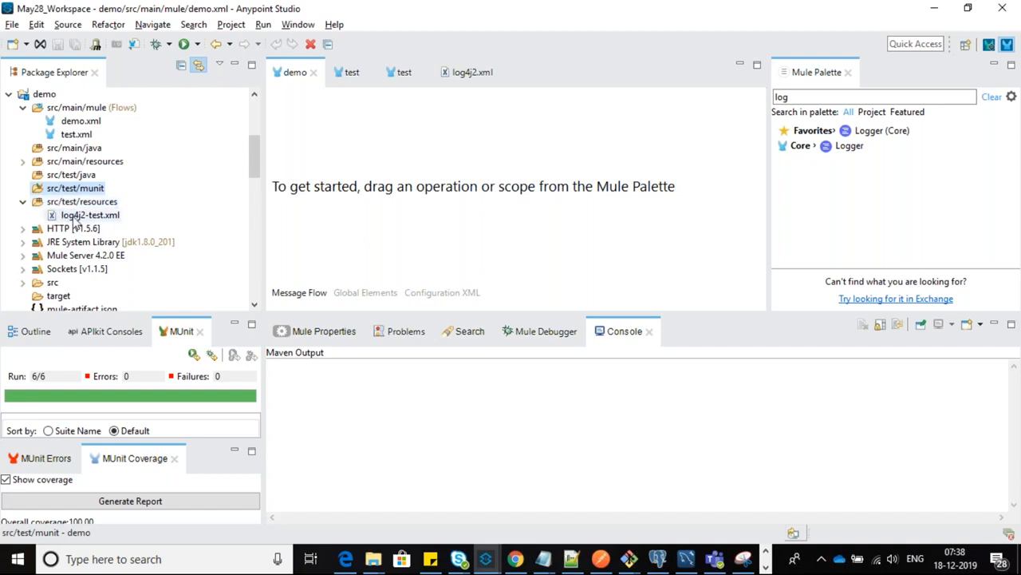
pyautogui.click(72, 204)
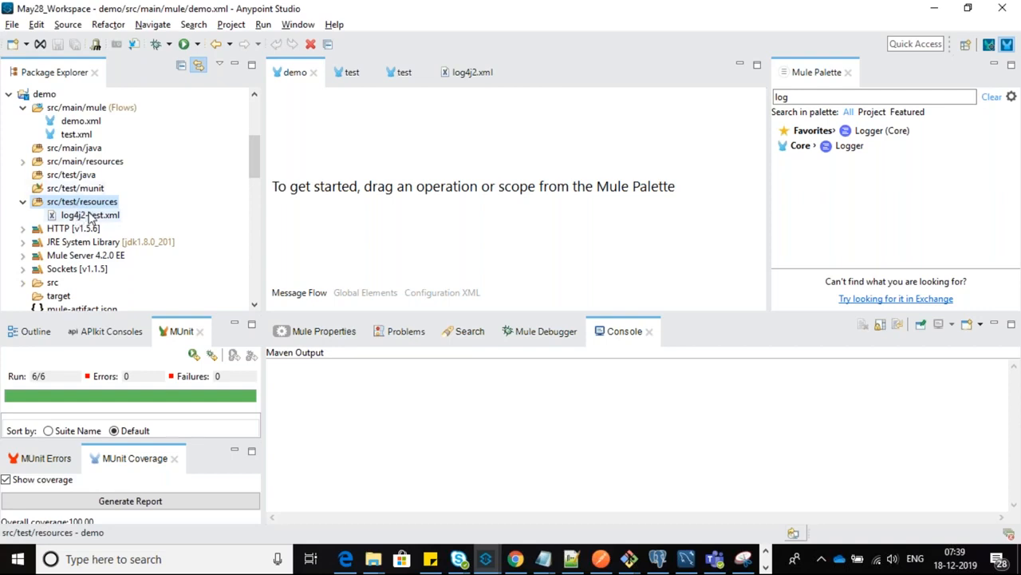
pyautogui.click(78, 163)
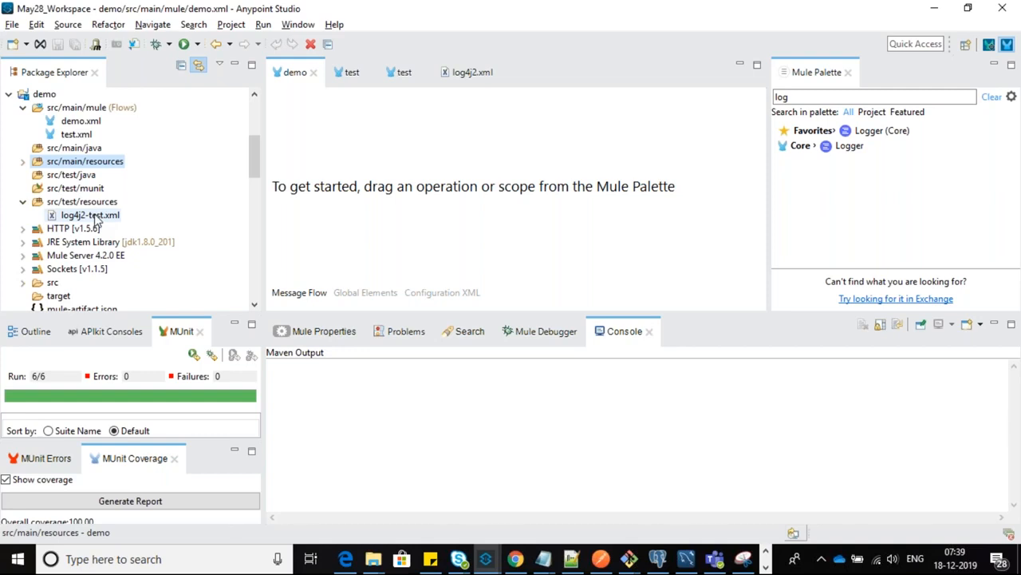
pyautogui.scroll(-1, 96, 221)
pyautogui.click(22, 161)
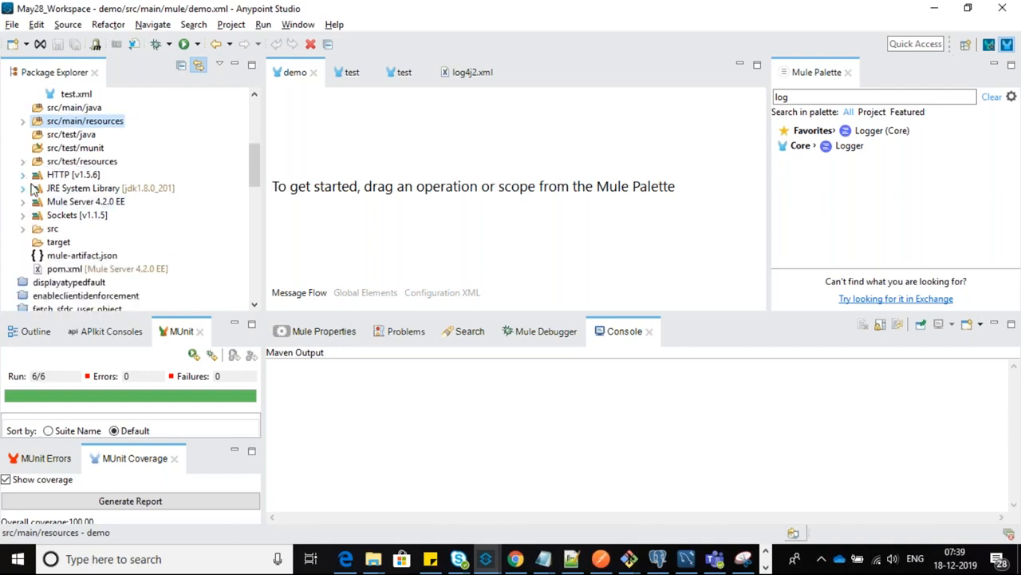
# Examine the demo project's HTTP, JRE System Library and Mule Server 4.2.0 EE libraries, leaving them collapsed.
pyautogui.click(24, 174)
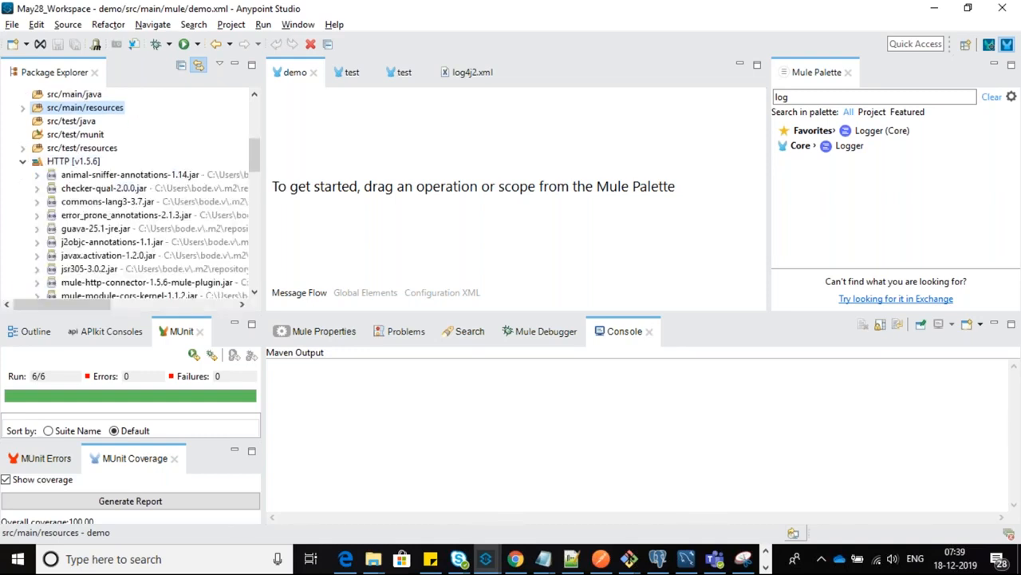
pyautogui.click(23, 161)
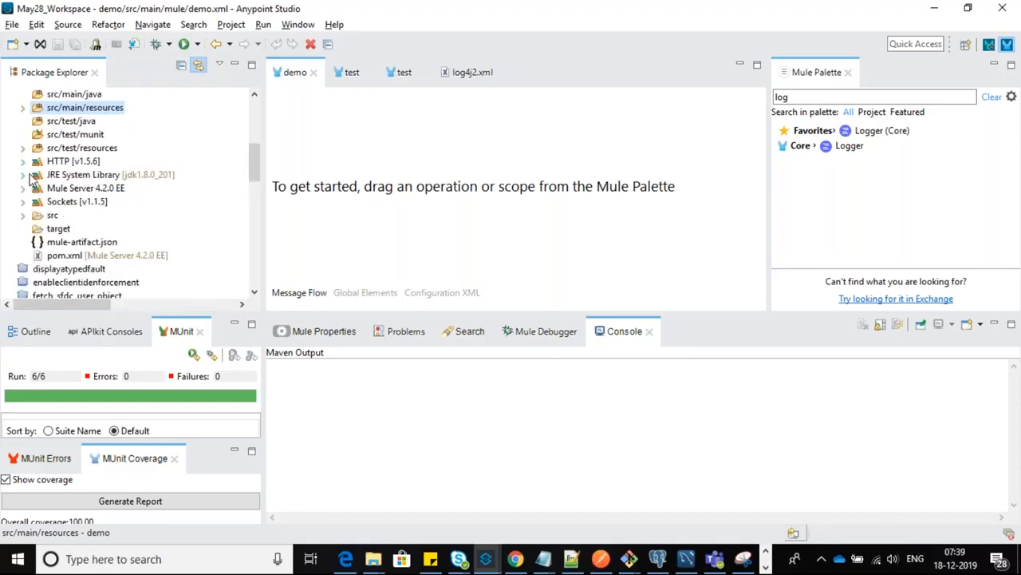
pyautogui.click(23, 174)
pyautogui.click(23, 94)
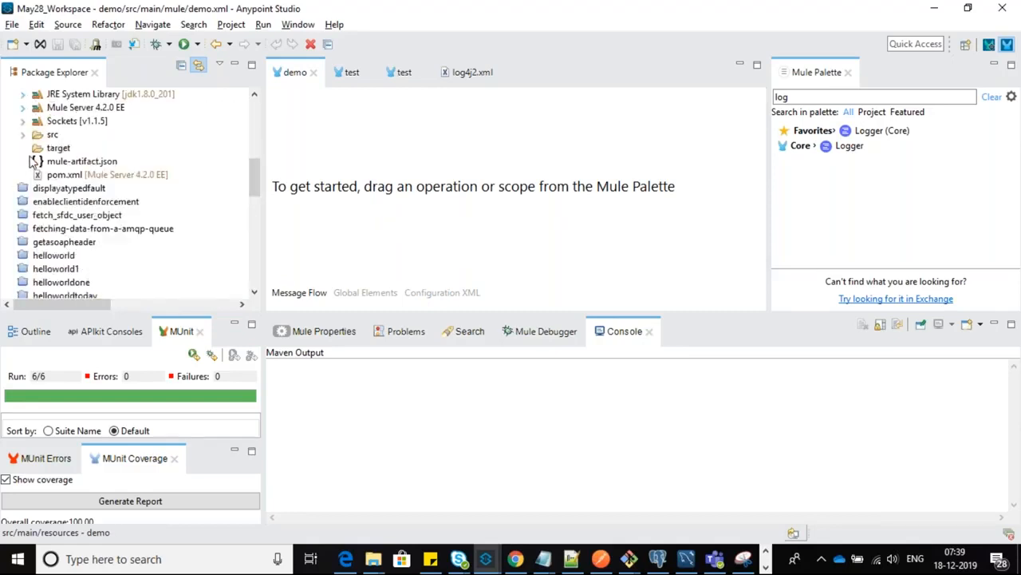
pyautogui.scroll(1, 36, 139)
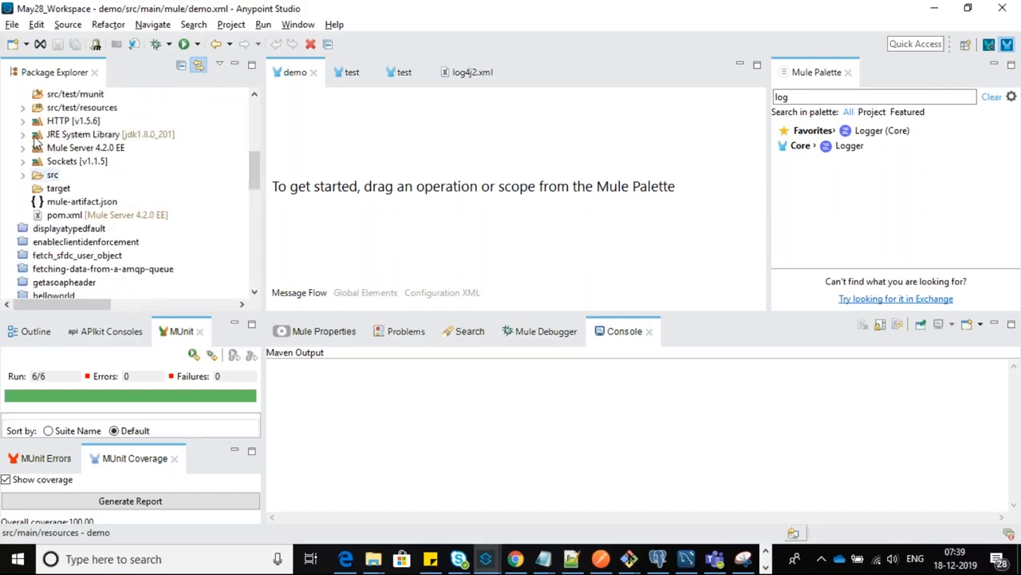
pyautogui.click(70, 155)
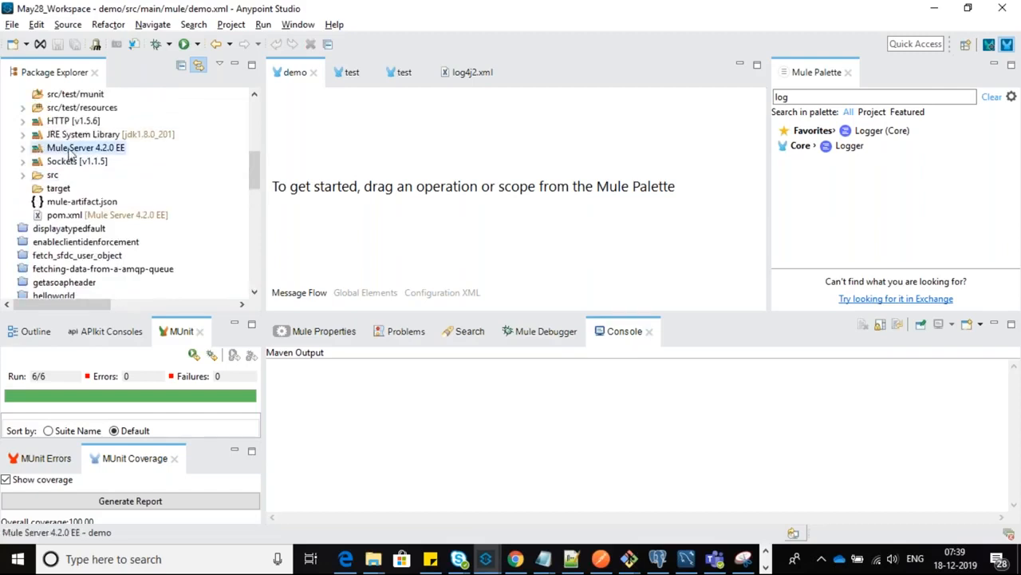
pyautogui.scroll(1, 71, 154)
pyautogui.scroll(1, 70, 154)
pyautogui.scroll(-1, 70, 154)
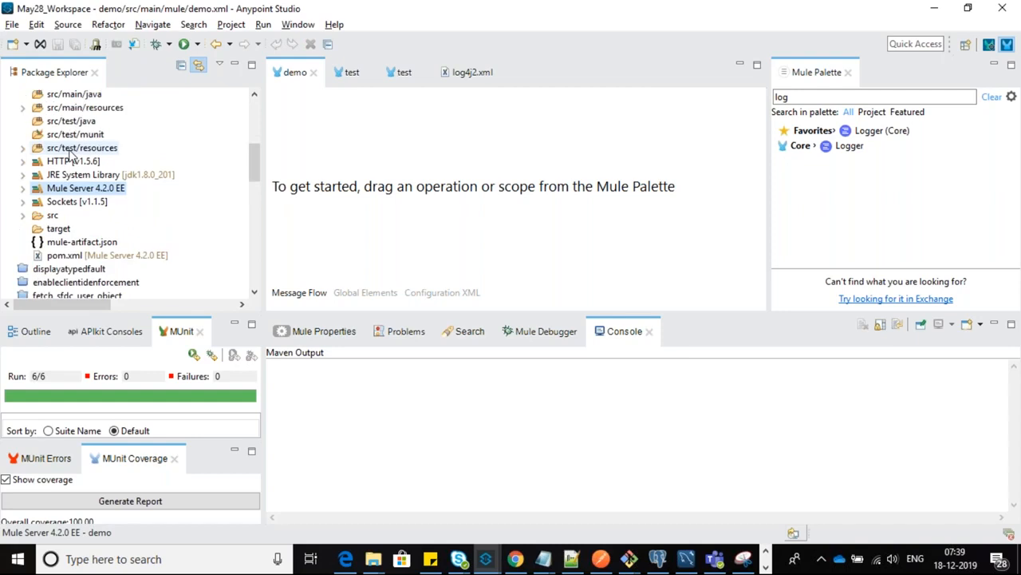
# Locate the target folder and open mule-artifact.json to examine its minMuleVersion entry.
pyautogui.click(57, 229)
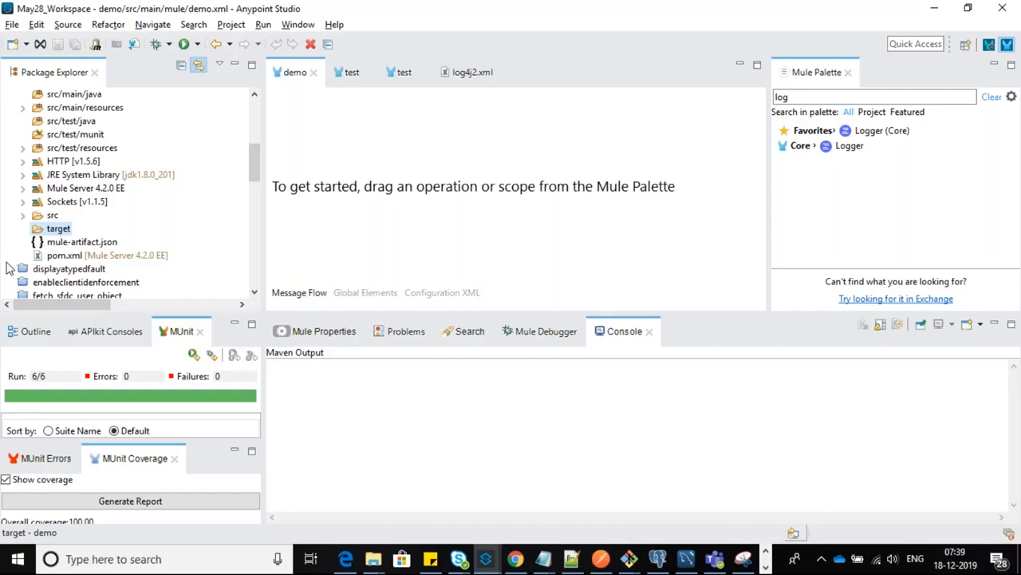
pyautogui.doubleClick(66, 243)
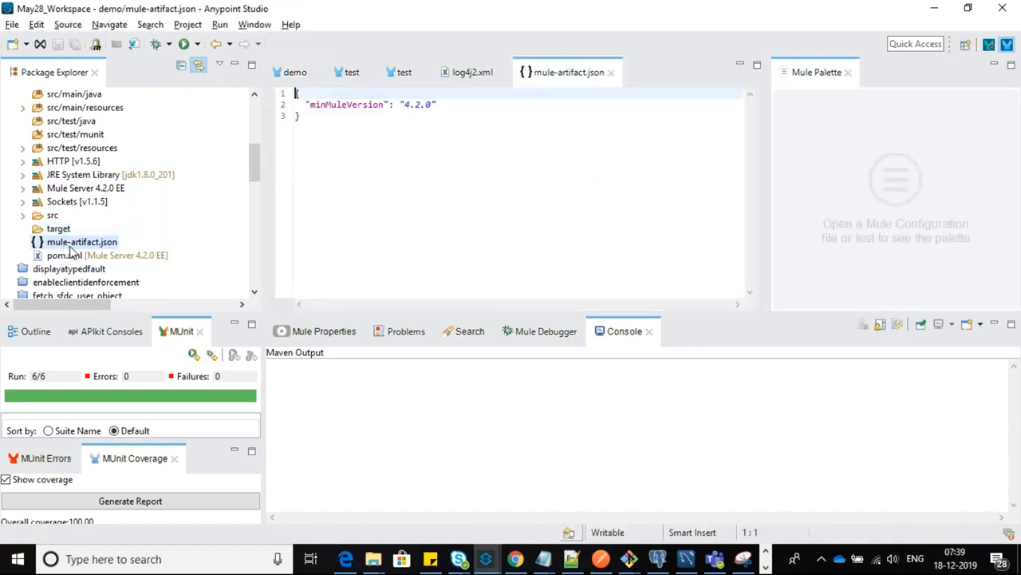
pyautogui.moveTo(361, 127); pyautogui.dragTo(296, 102)
pyautogui.click(296, 102)
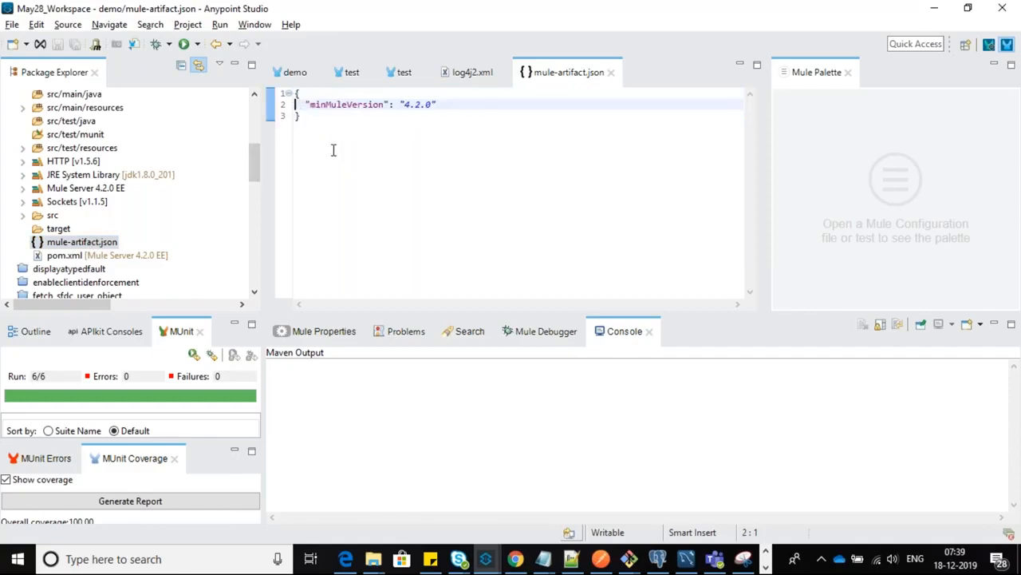
pyautogui.hotkey('ctrl', 'a')
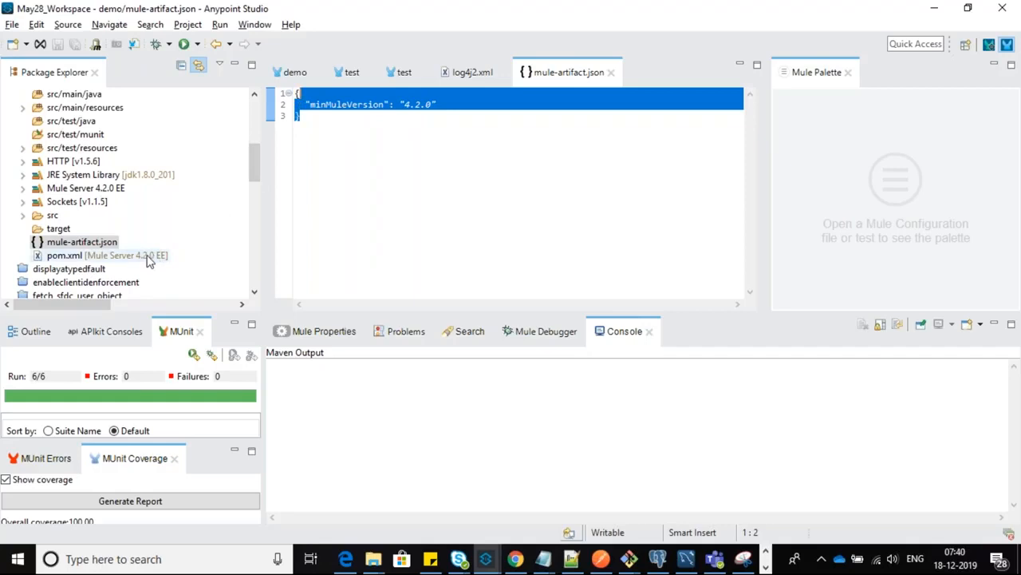
pyautogui.click(339, 154)
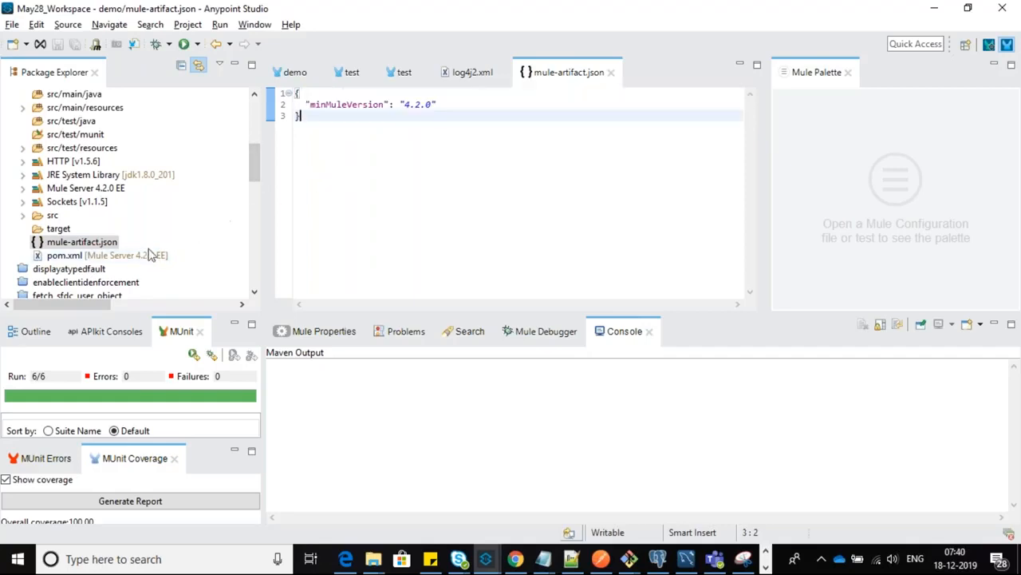
# Collapse demo's src/main/mule folder and review the project's overall structure from its source folders down to pom.xml.
pyautogui.scroll(-1, 109, 246)
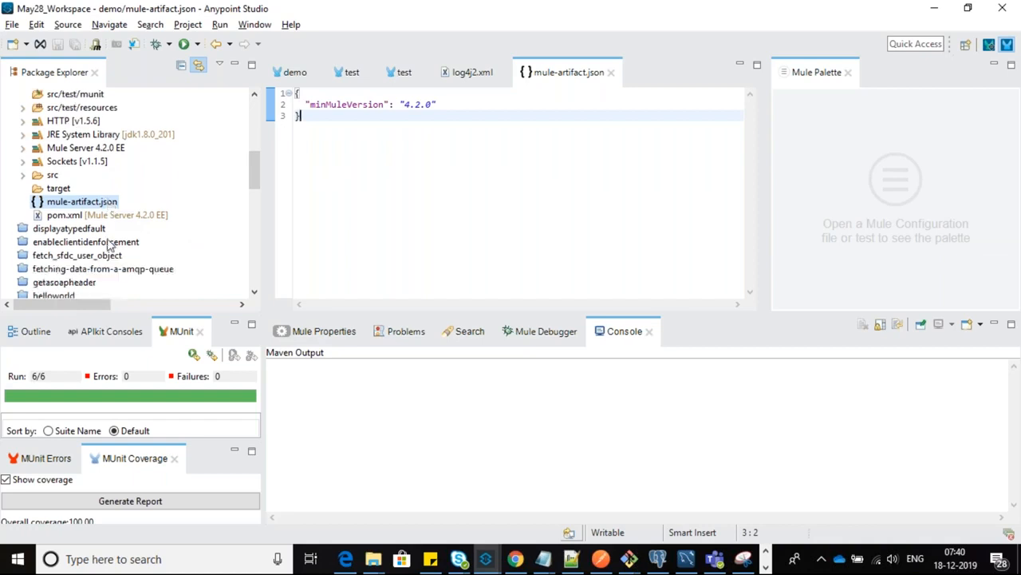
pyautogui.scroll(2, 104, 231)
pyautogui.click(77, 150)
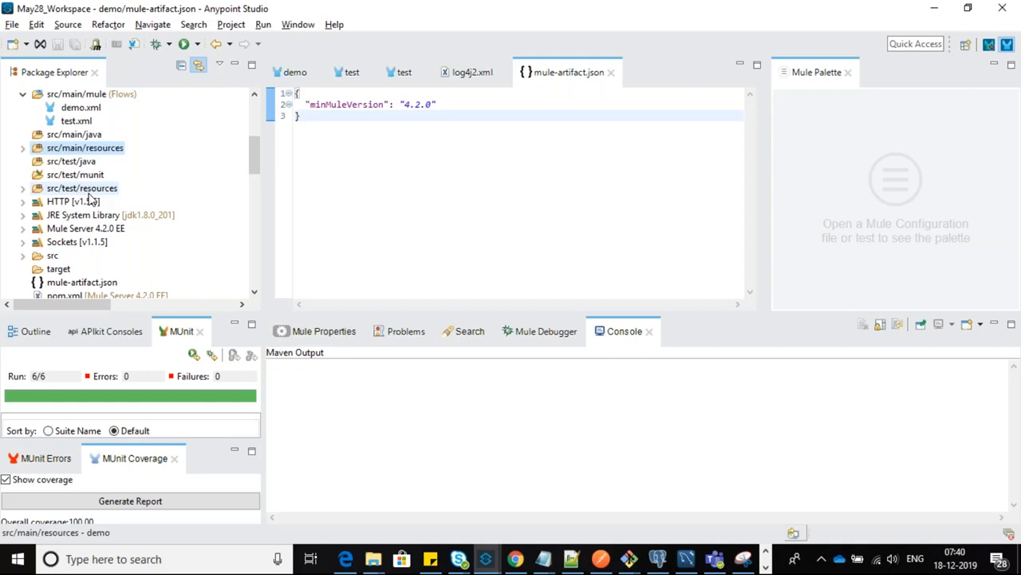
pyautogui.scroll(-2, 126, 242)
pyautogui.scroll(4, 126, 242)
pyautogui.click(23, 175)
pyautogui.scroll(-2, 72, 239)
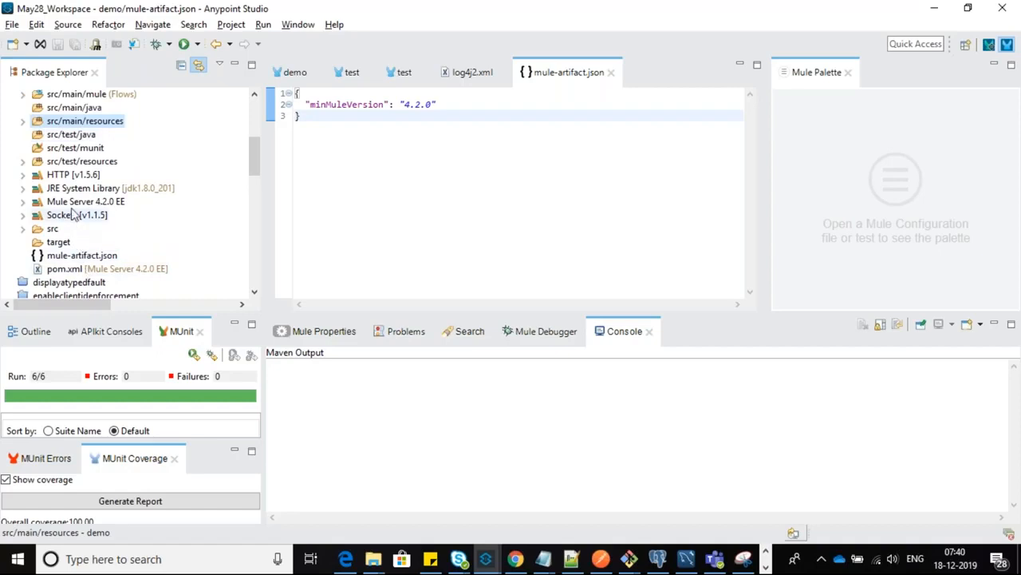
pyautogui.scroll(1, 71, 121)
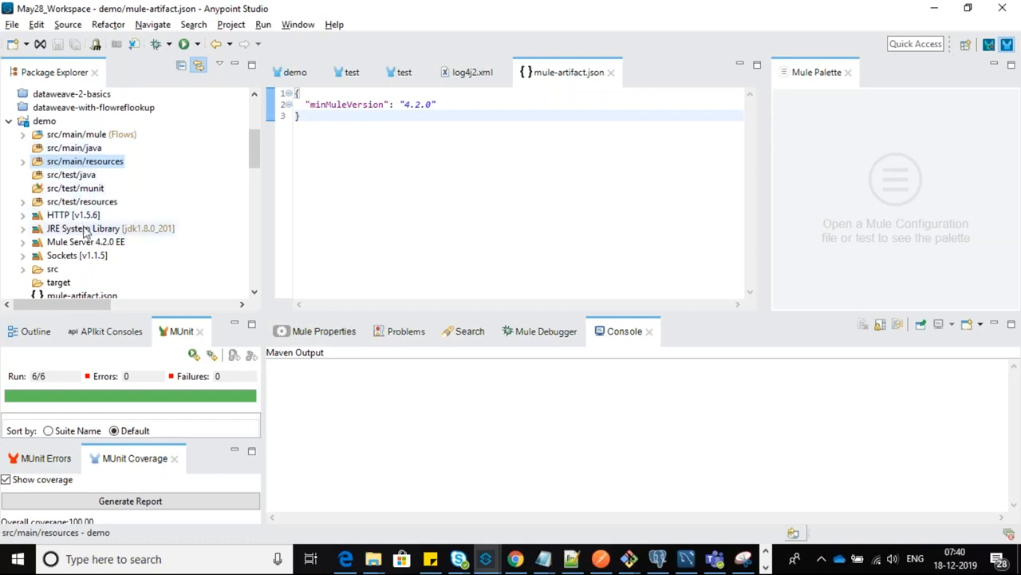
pyautogui.scroll(-1, 68, 226)
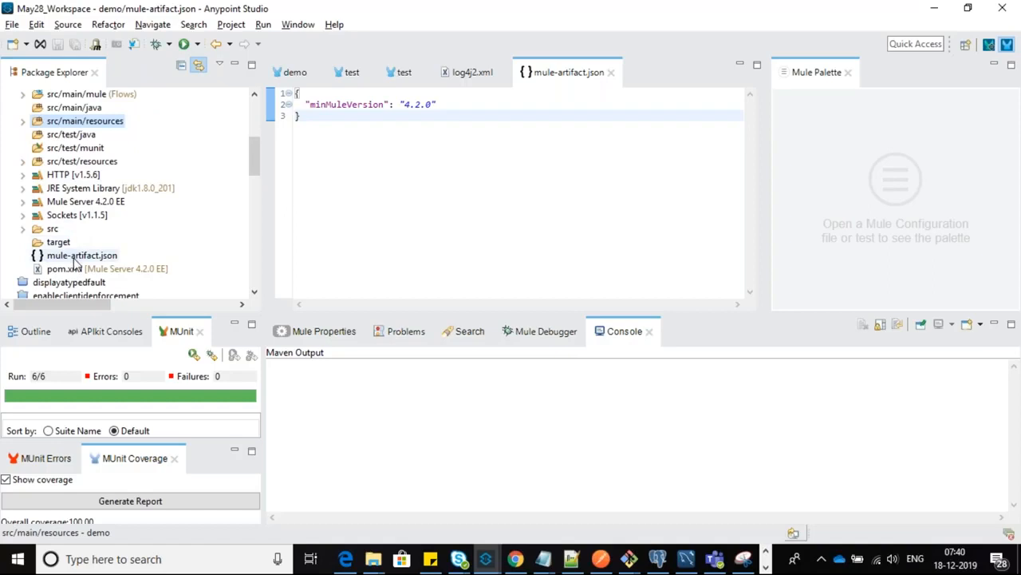
pyautogui.scroll(1, 76, 263)
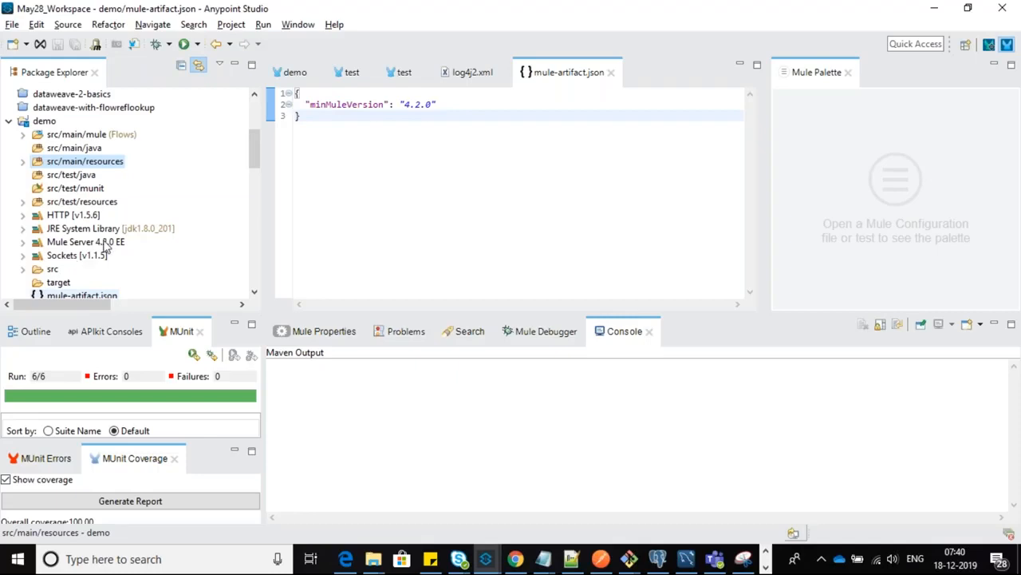
pyautogui.click(765, 567)
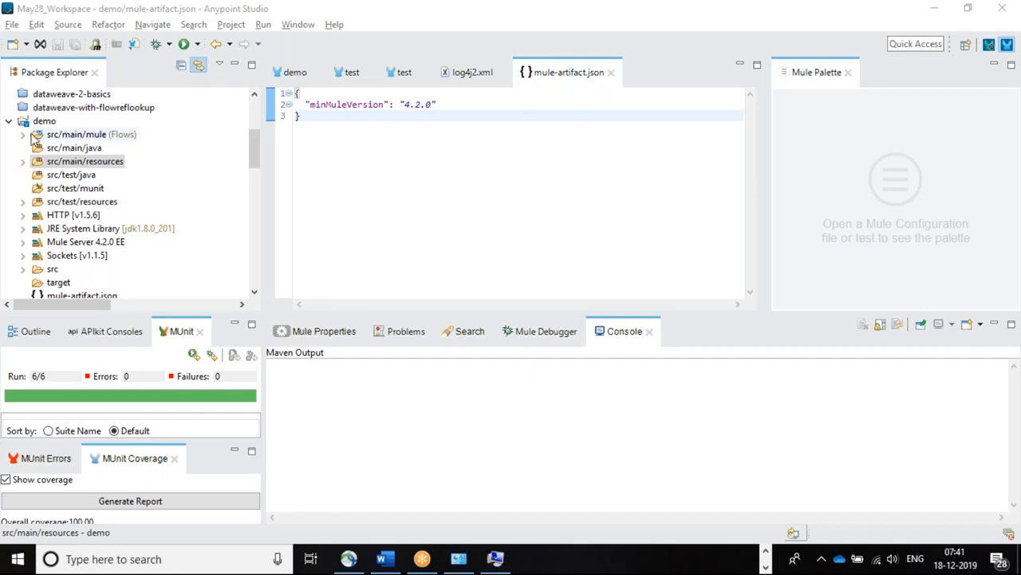
# Open demo.xml from src/main/mule, filter the Mule Palette by "ht", and place an HTTP Listener on the empty canvas.
pyautogui.click(22, 134)
pyautogui.doubleClick(80, 147)
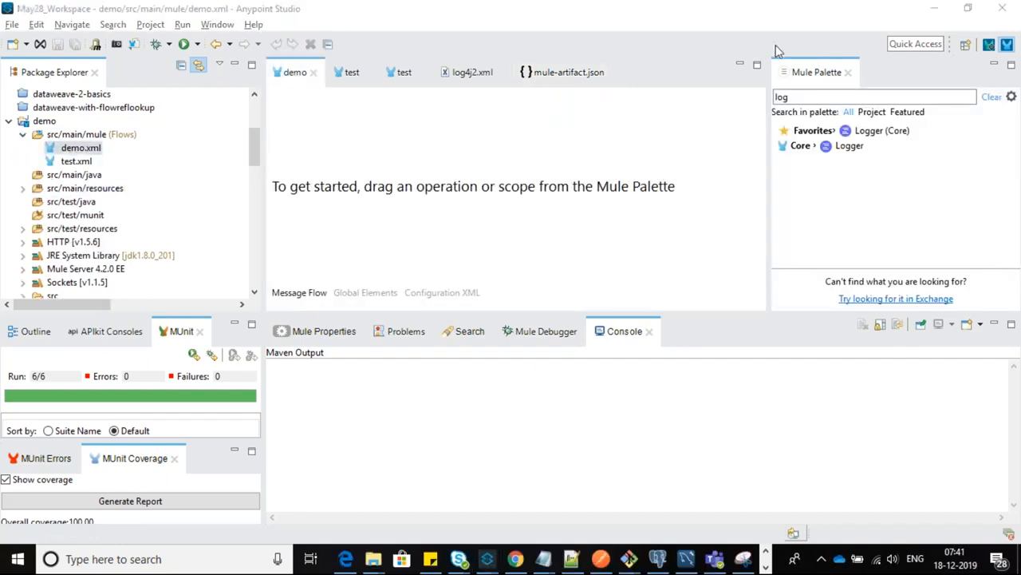
pyautogui.click(817, 97)
pyautogui.press('BackSpace')
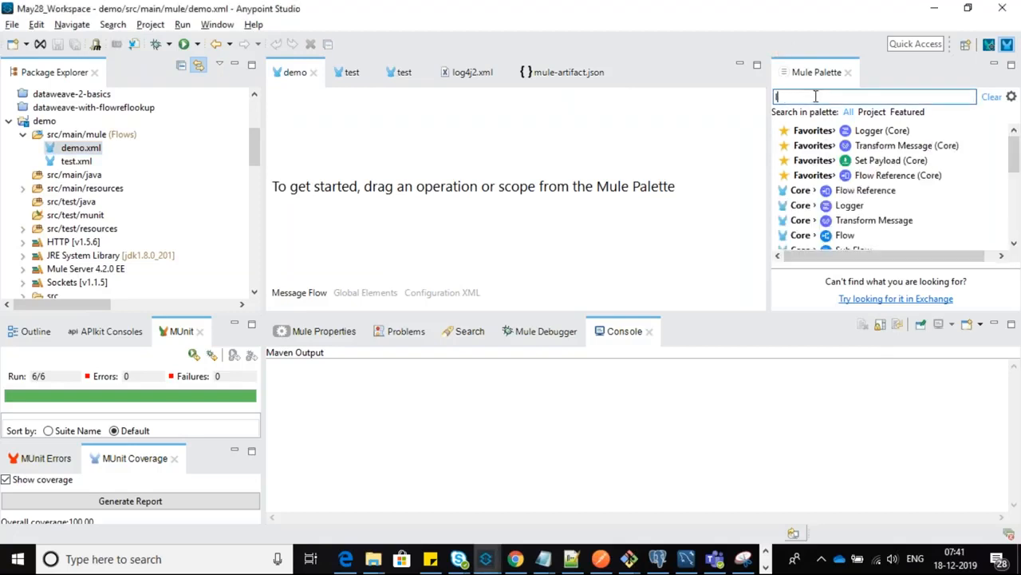
pyautogui.press('BackSpace')
pyautogui.press('BackSpace')
pyautogui.write('ht')
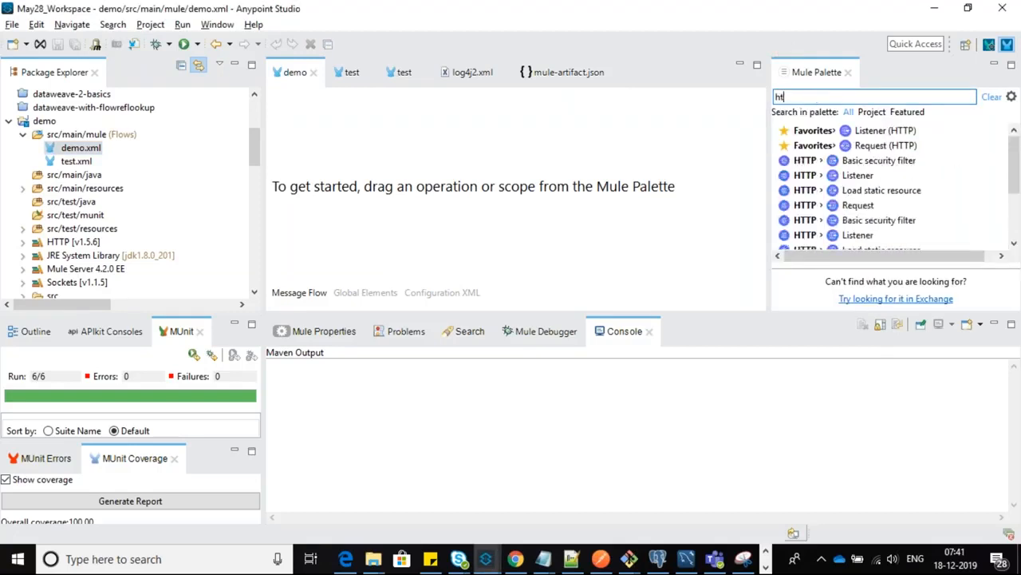
pyautogui.click(873, 134)
pyautogui.moveTo(873, 135); pyautogui.dragTo(606, 166)
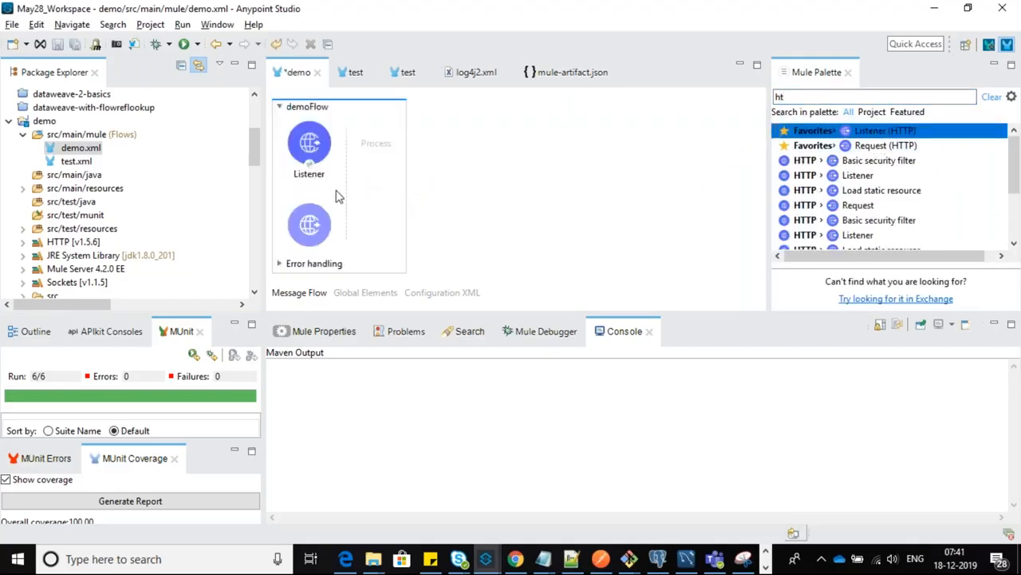
# Examine the Listener's advanced settings, including its allowed methods, and deselect the component.
pyautogui.click(315, 150)
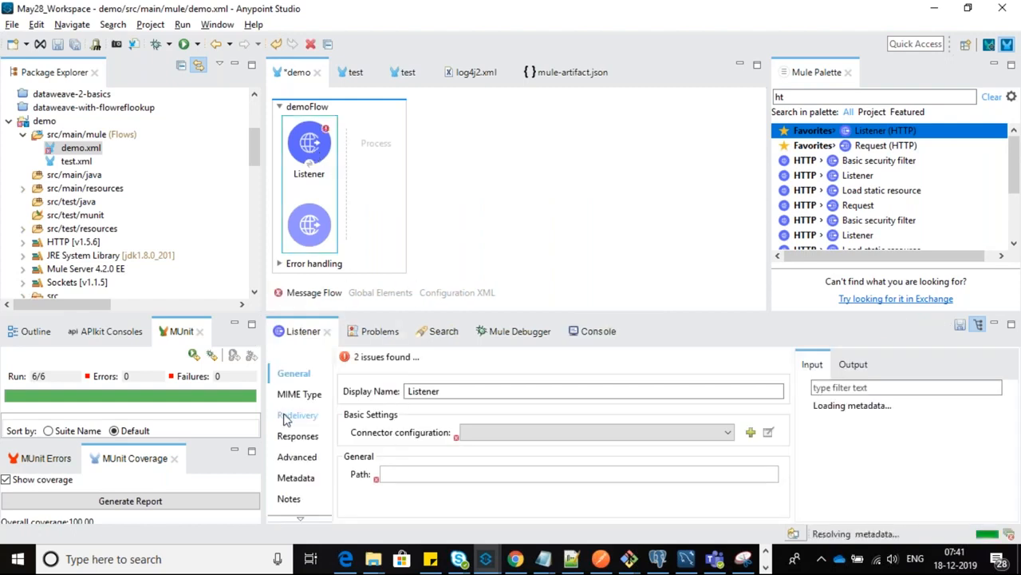
pyautogui.click(297, 456)
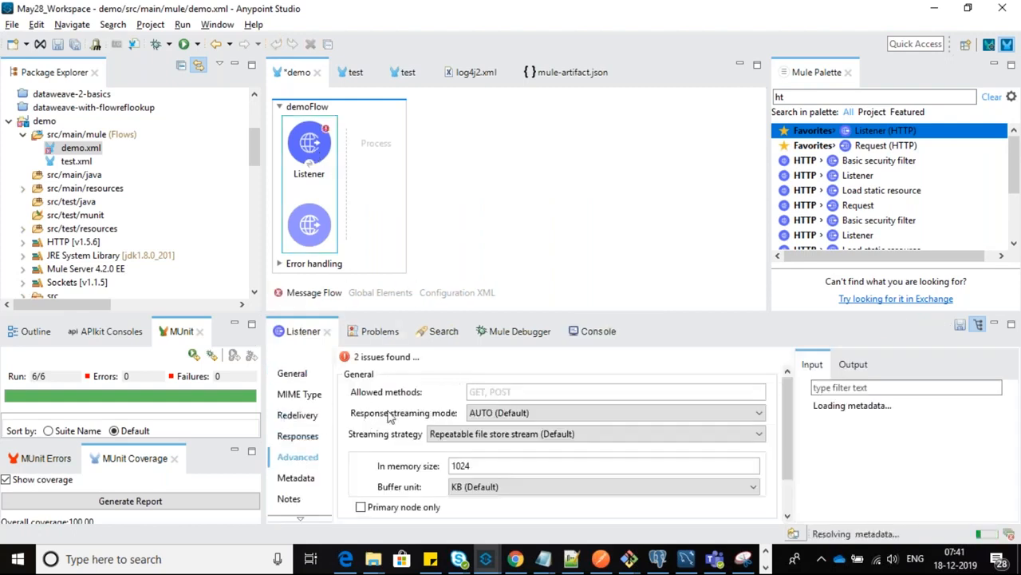
pyautogui.click(501, 393)
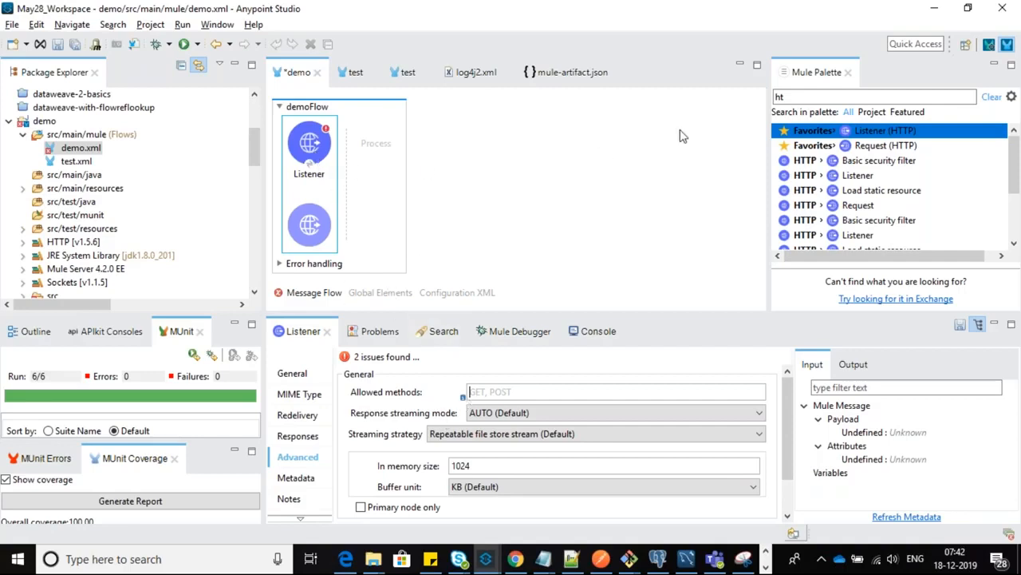
pyautogui.click(756, 100)
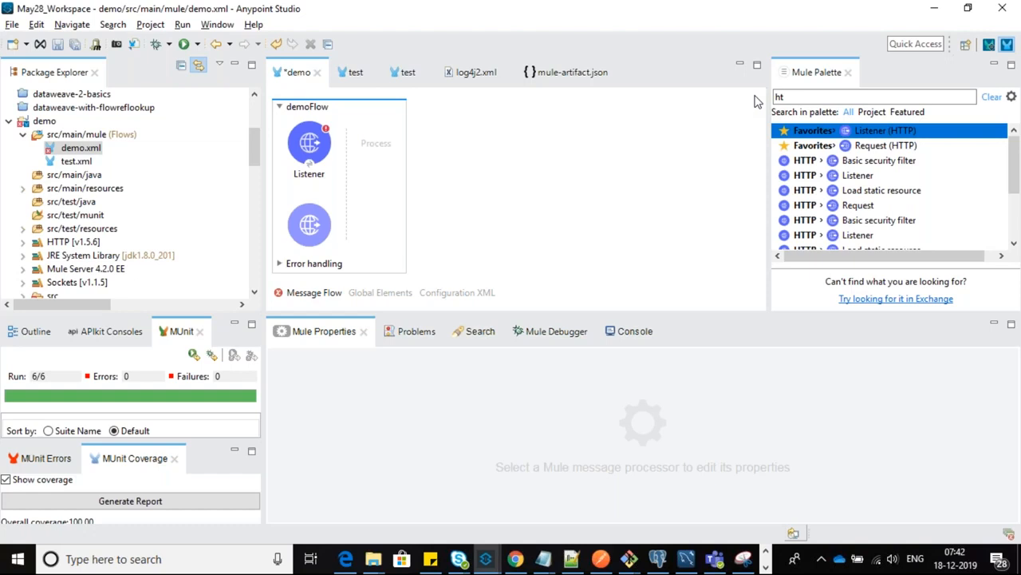
# Filter the Mule Palette by "da" and add a Core Transform Message to demoFlow's process area after the Listener.
pyautogui.click(802, 96)
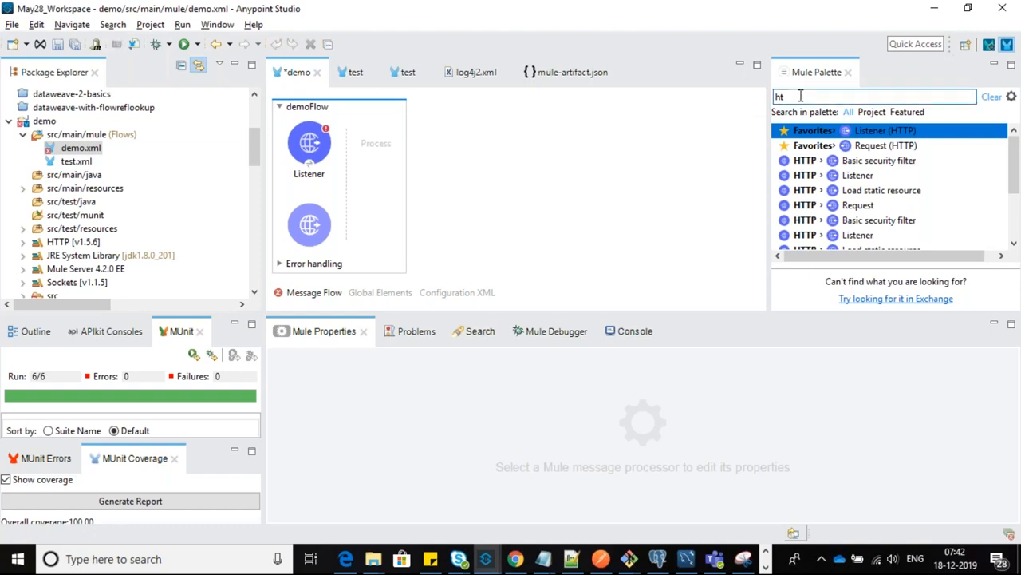
pyautogui.press('BackSpace')
pyautogui.press('BackSpace')
pyautogui.write('da')
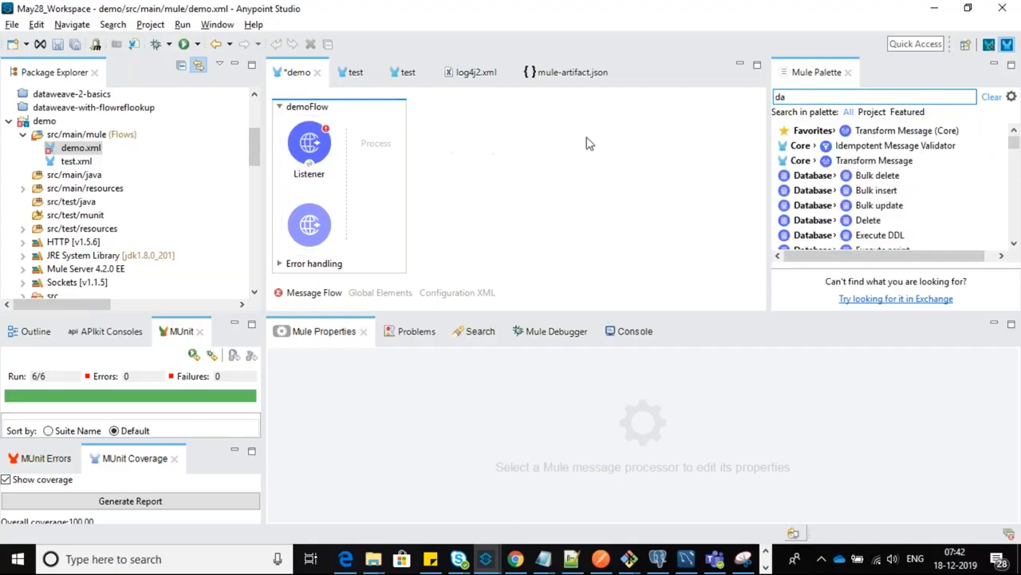
pyautogui.moveTo(874, 160); pyautogui.dragTo(395, 155)
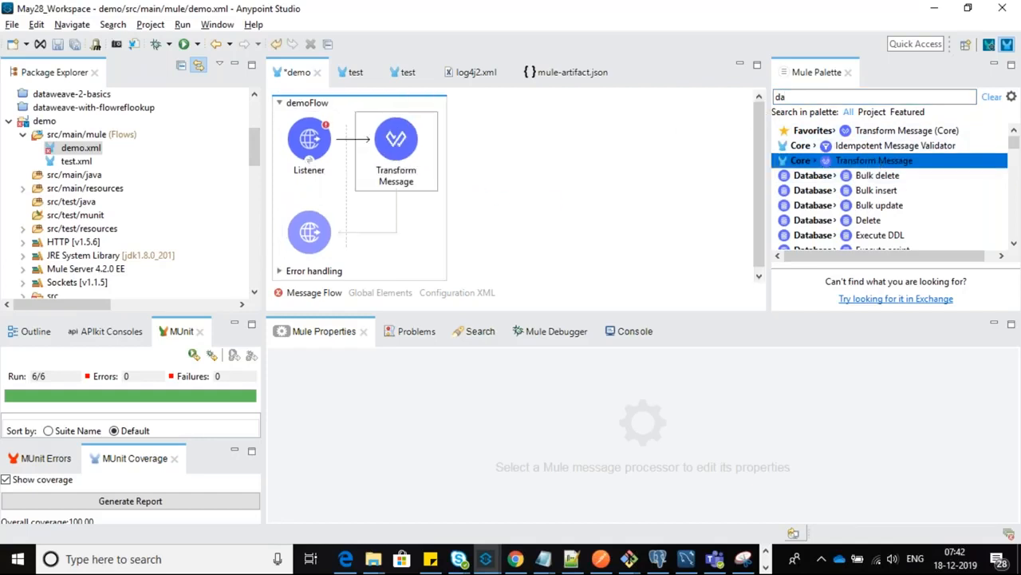
# Open the Transform Message properties and clear the default DataWeave script of its payload output.
pyautogui.click(407, 150)
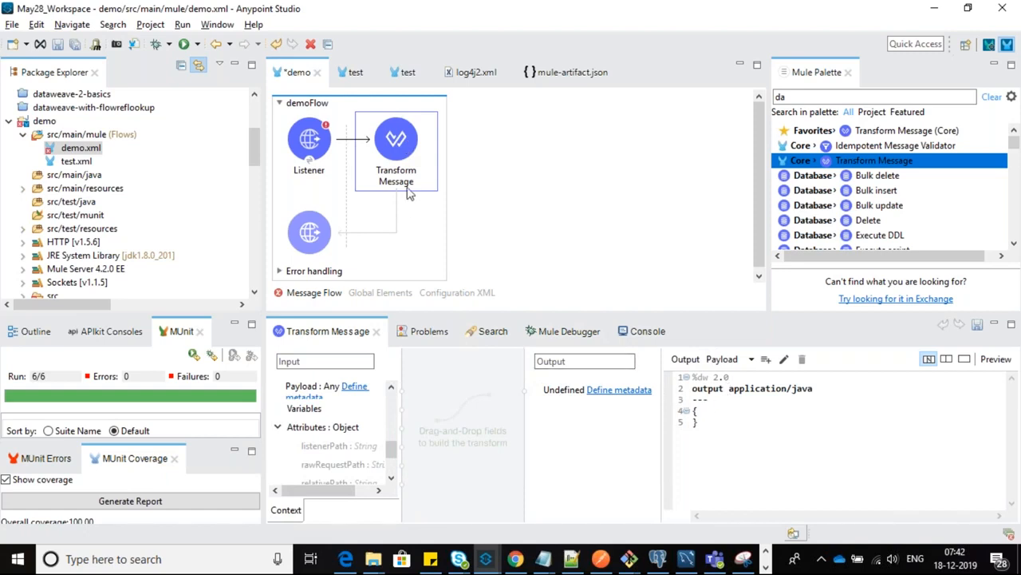
pyautogui.click(754, 445)
pyautogui.hotkey('ctrl', 'a')
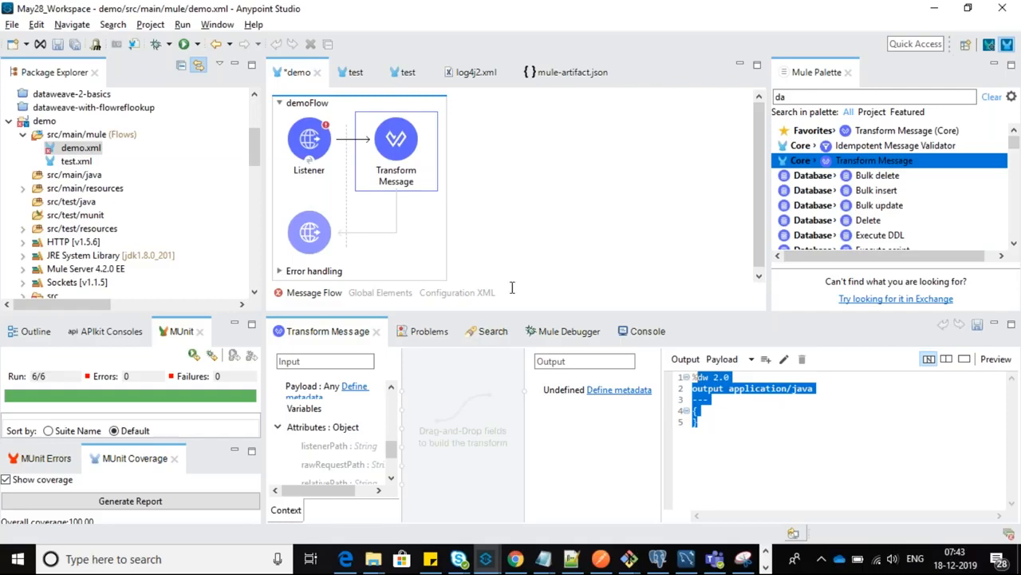
pyautogui.press('Return')
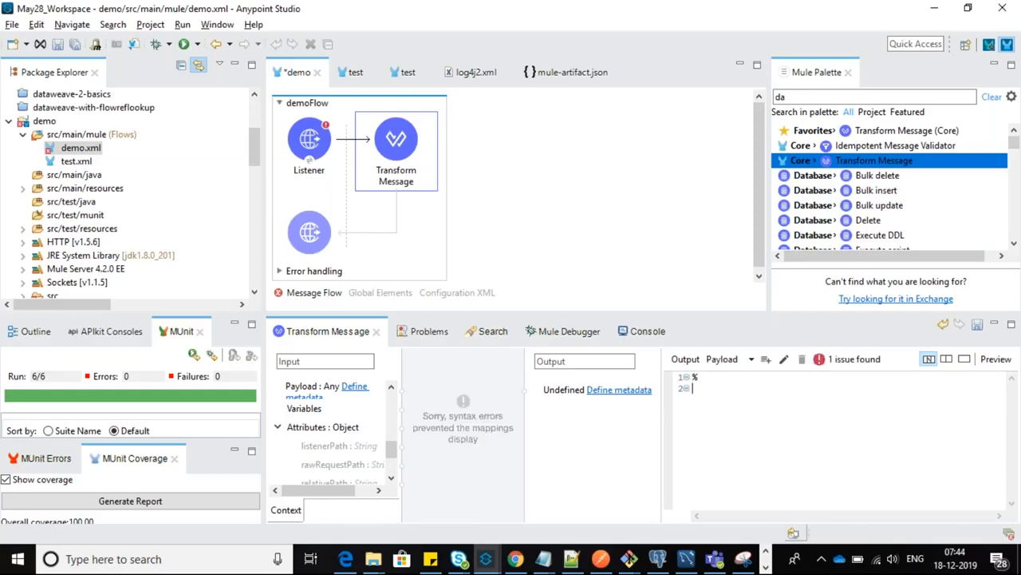